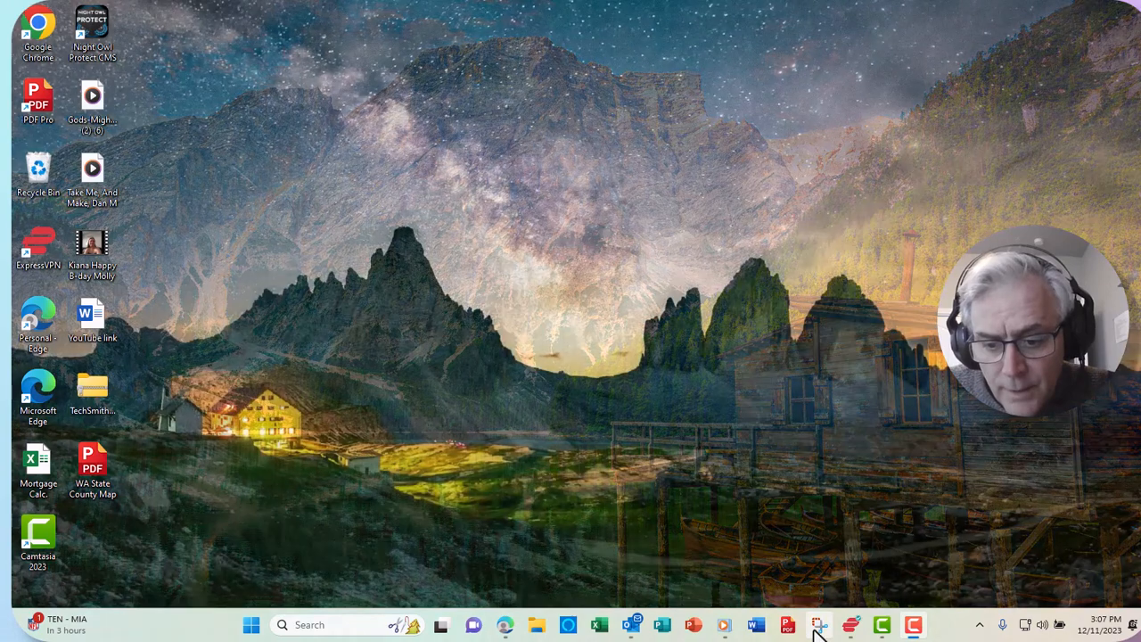
Step: Search Windows for "snip", open the Snipping Tool, reposition its window on the desktop and minimize it
mouse_move(824, 627)
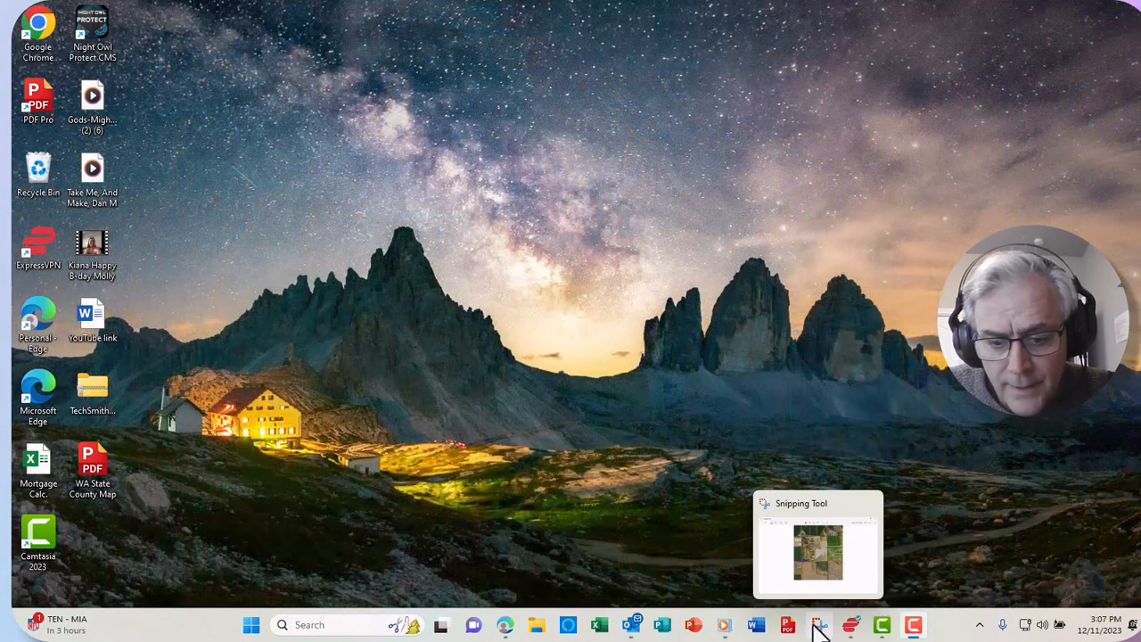
click(327, 625)
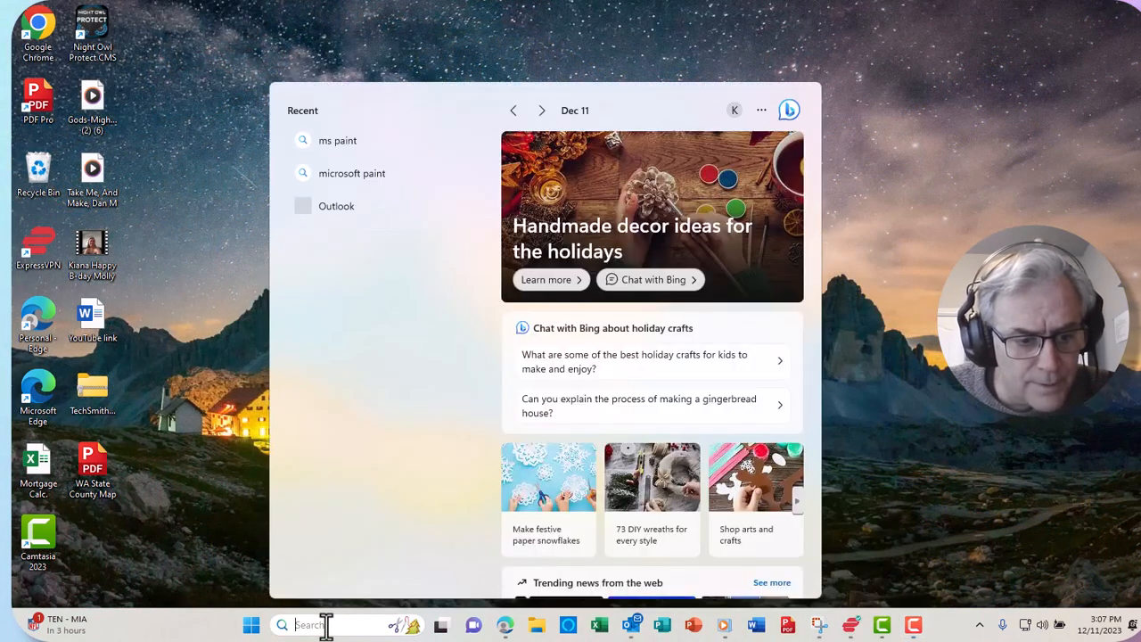
text(snip)
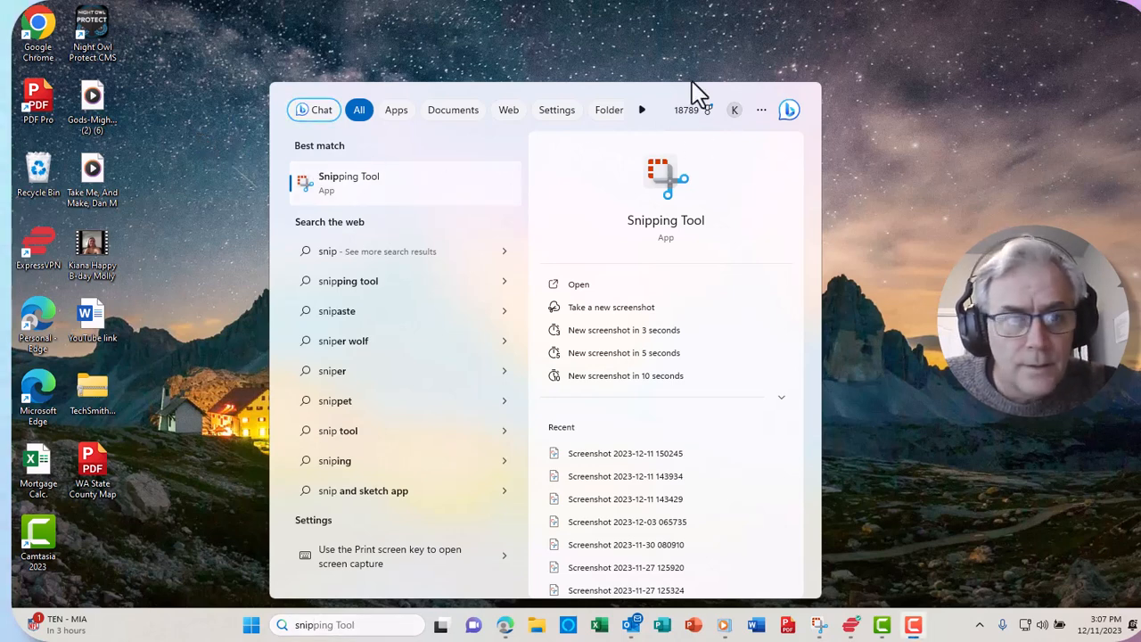
click(346, 187)
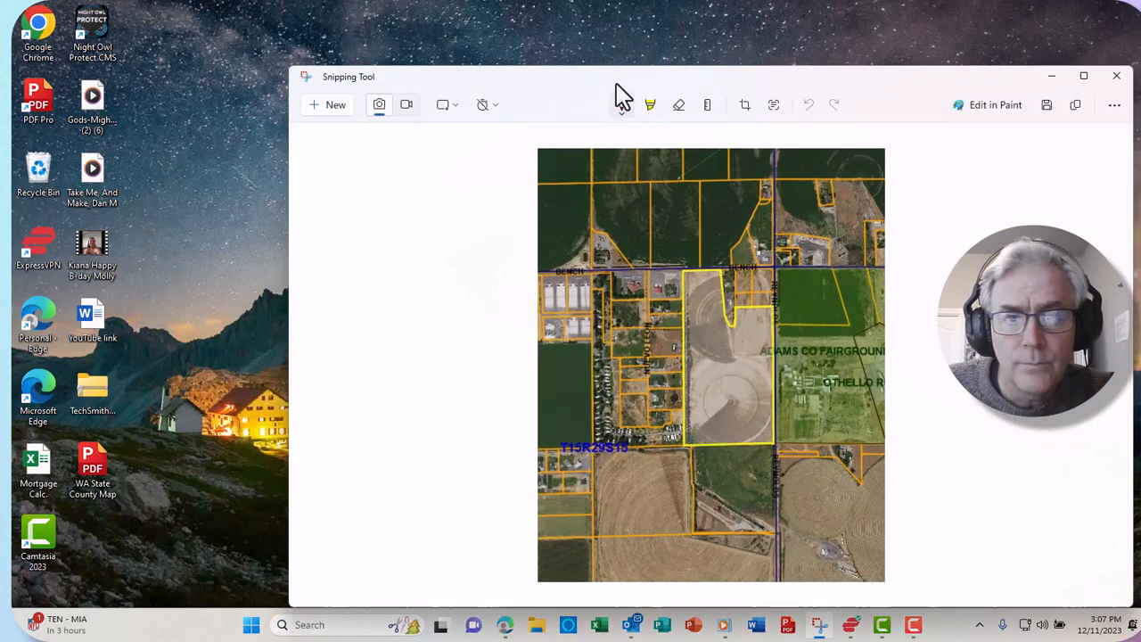
drag(593, 82, 426, 99)
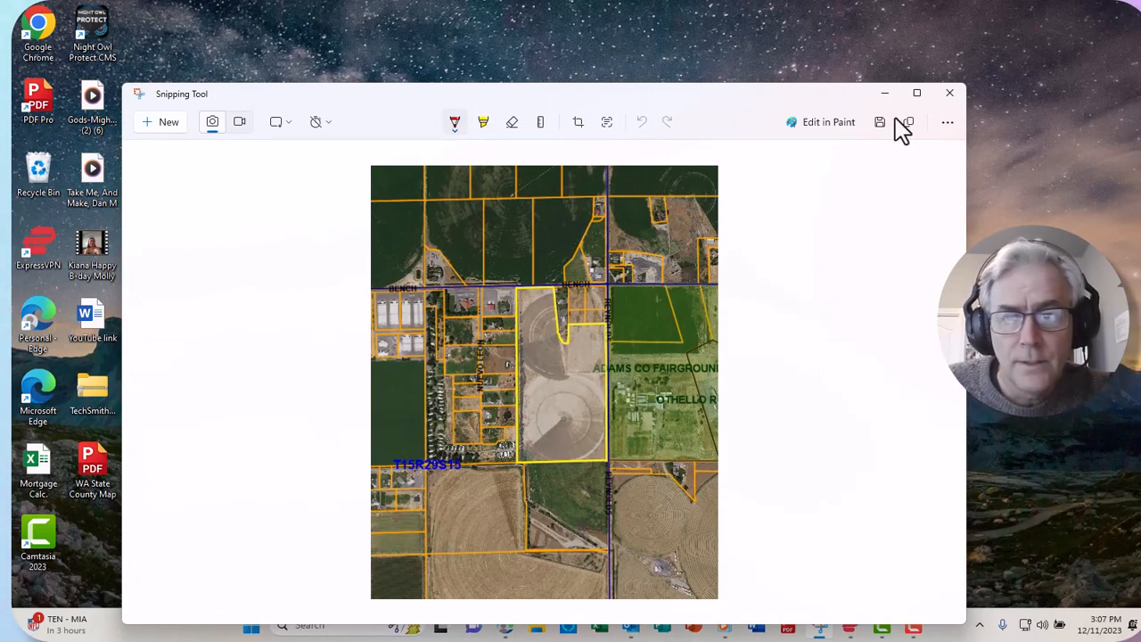
click(884, 94)
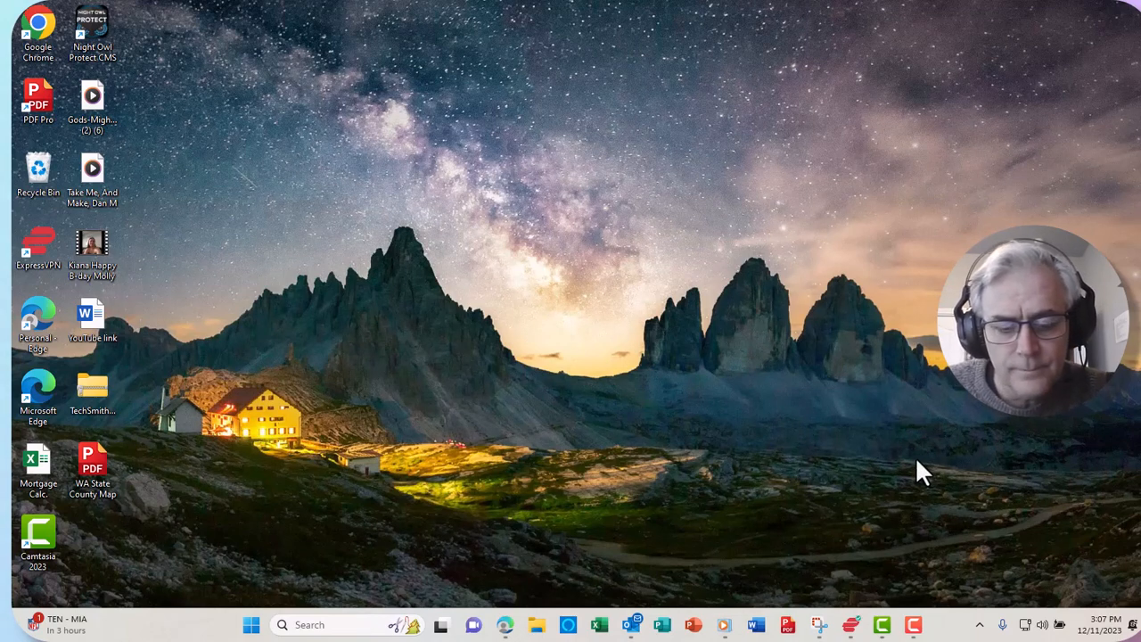
Step: Look up ms paint from the recent Windows searches, view Paint's Microsoft Store listing and close the Store window
click(315, 624)
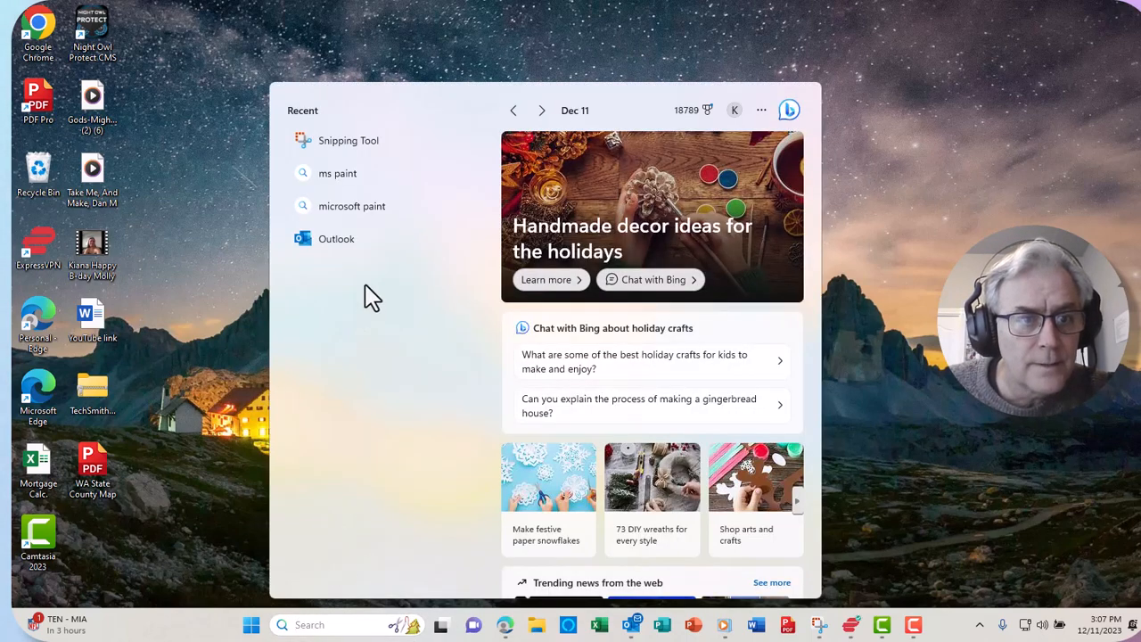
click(345, 186)
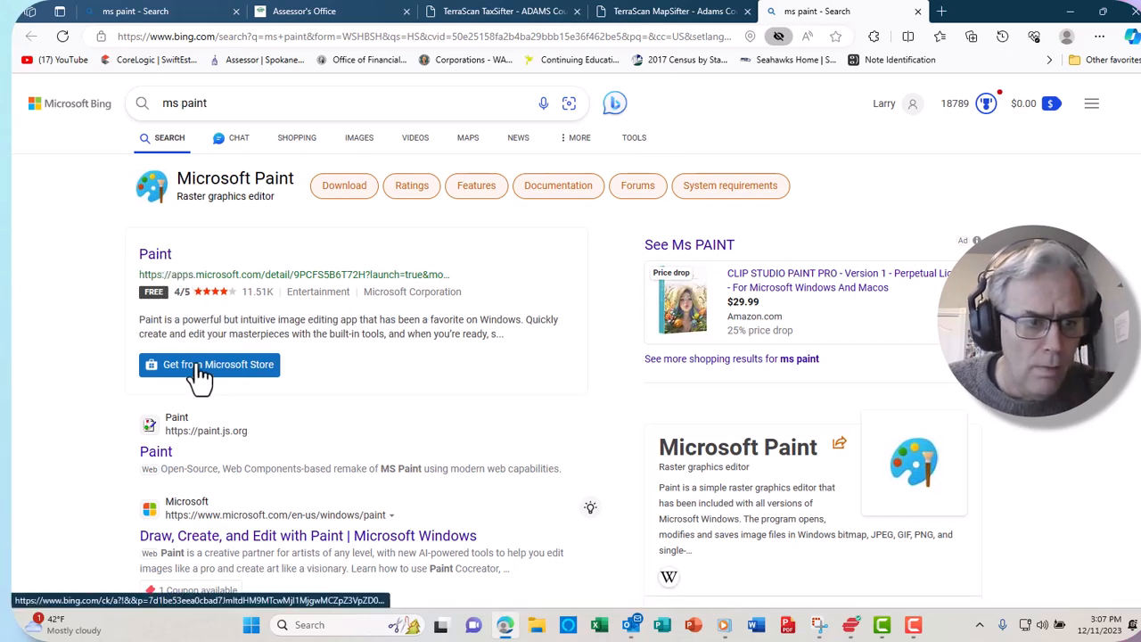
click(153, 257)
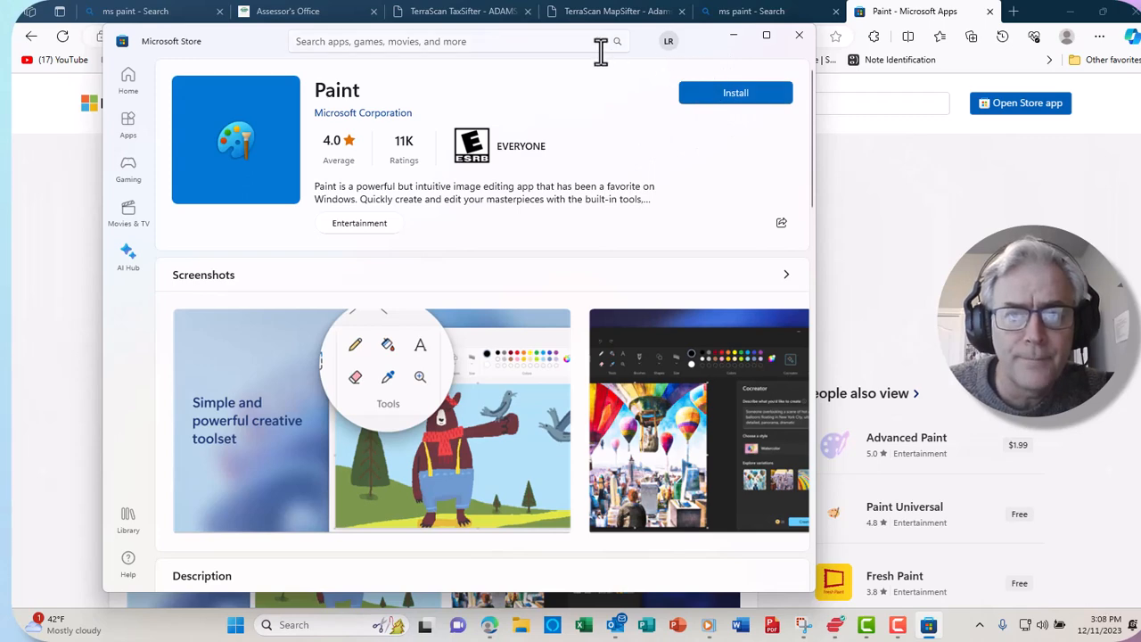
drag(205, 49, 196, 134)
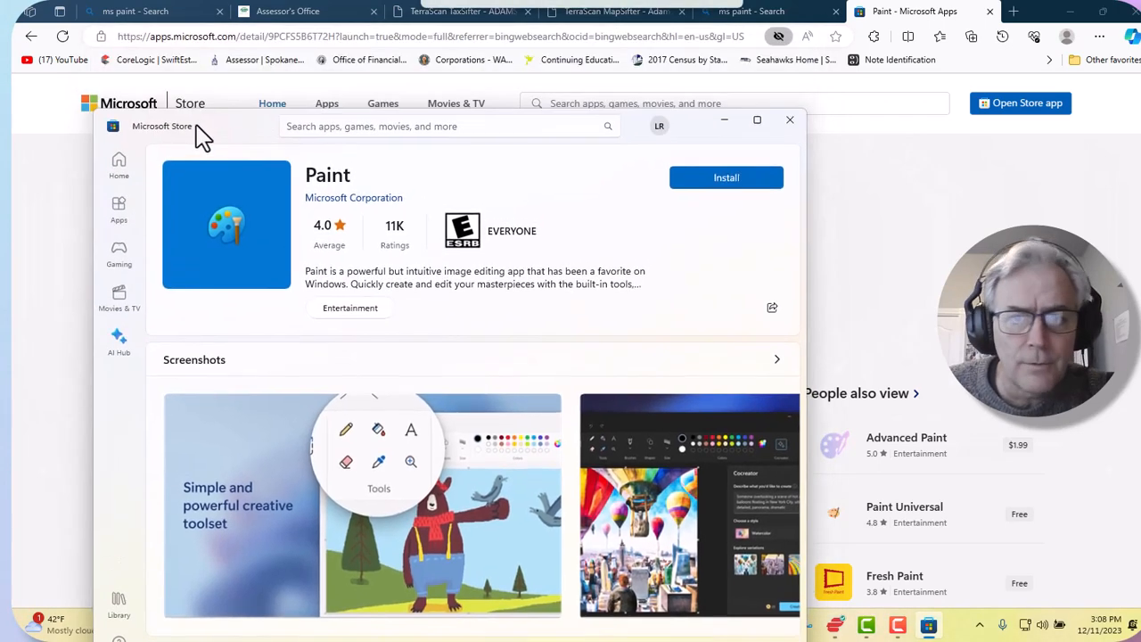
click(791, 122)
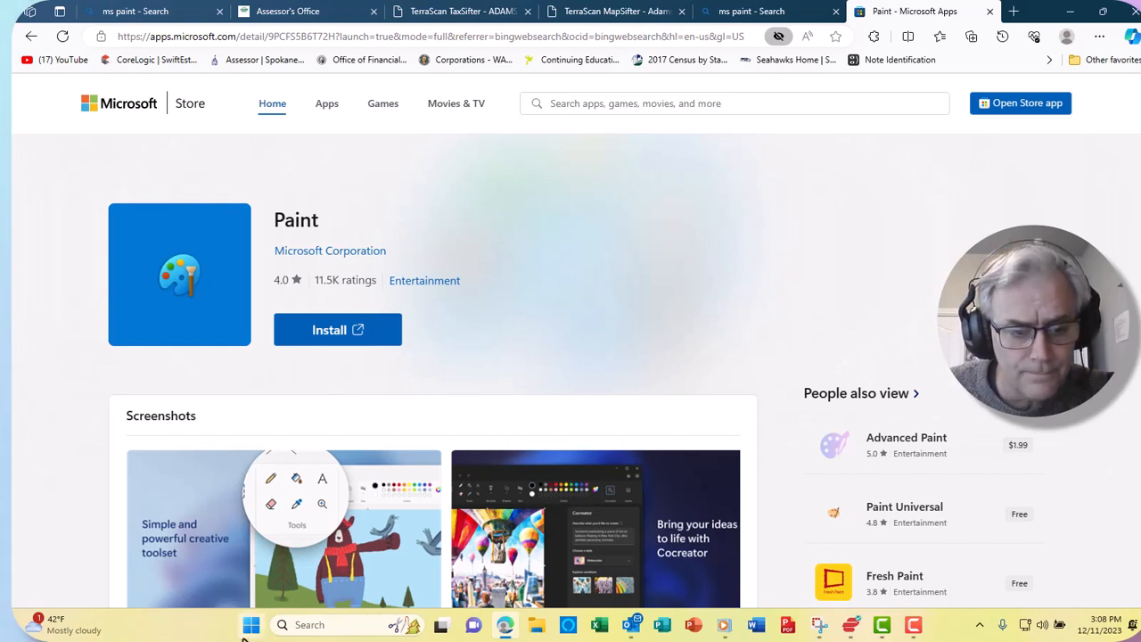
Step: Search for ms paint again, get Paint through its Microsoft Store page and open the app
click(311, 625)
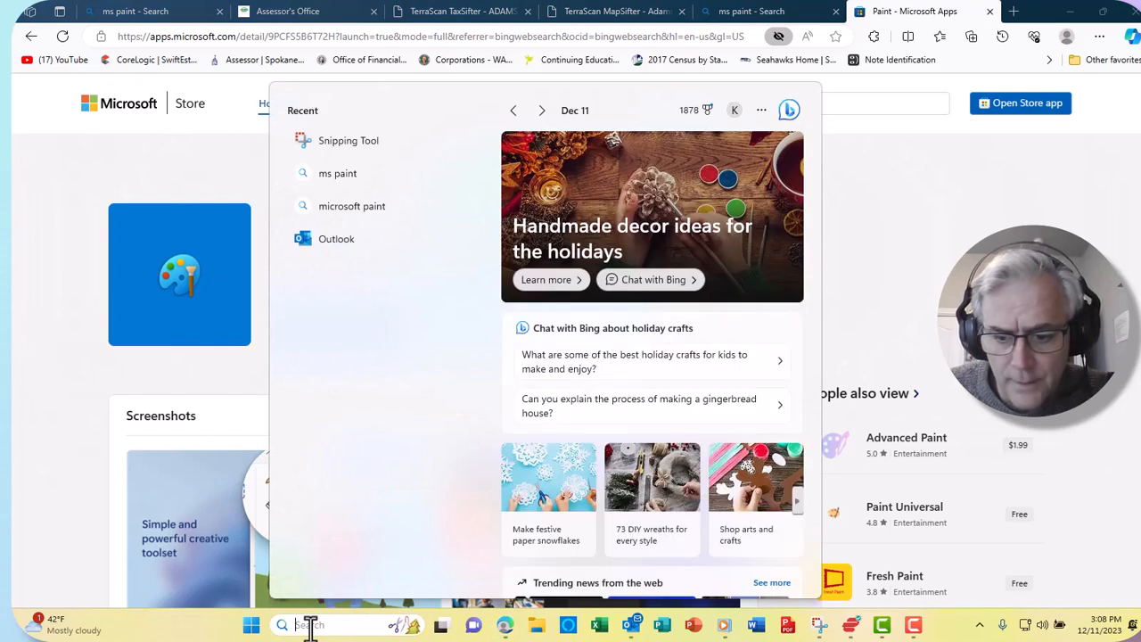
text(microsoft Edge)
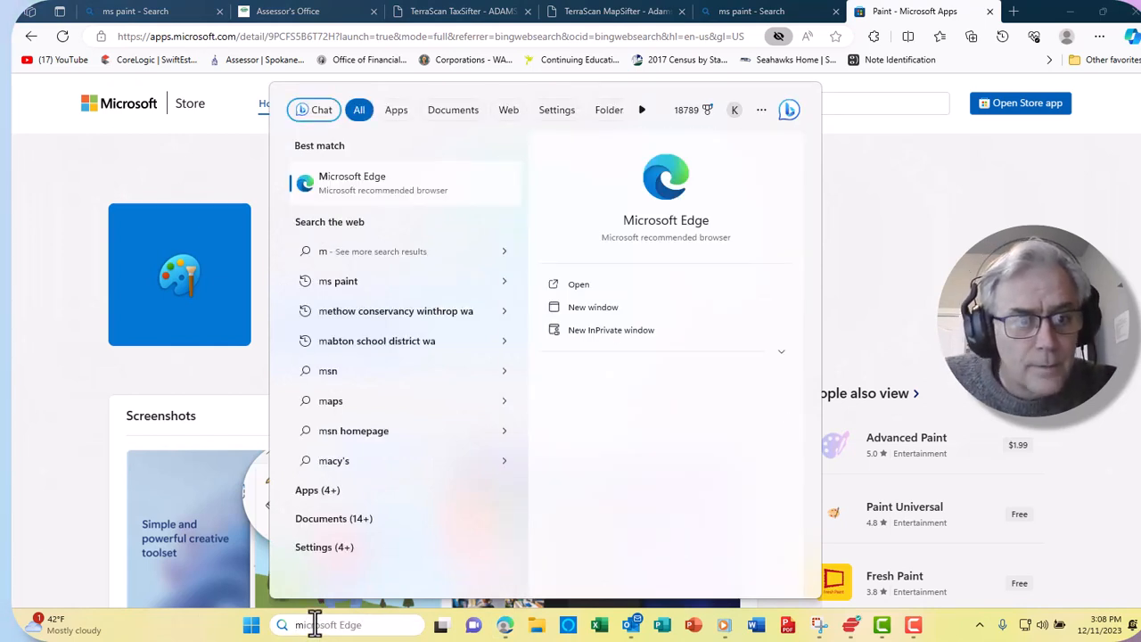
click(352, 284)
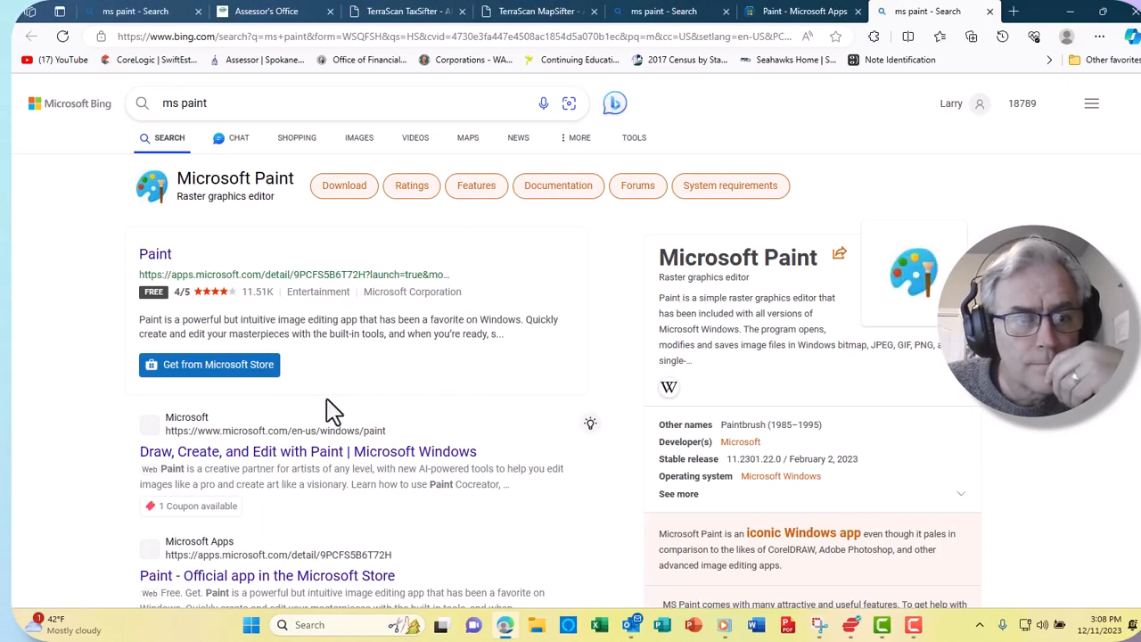
click(157, 258)
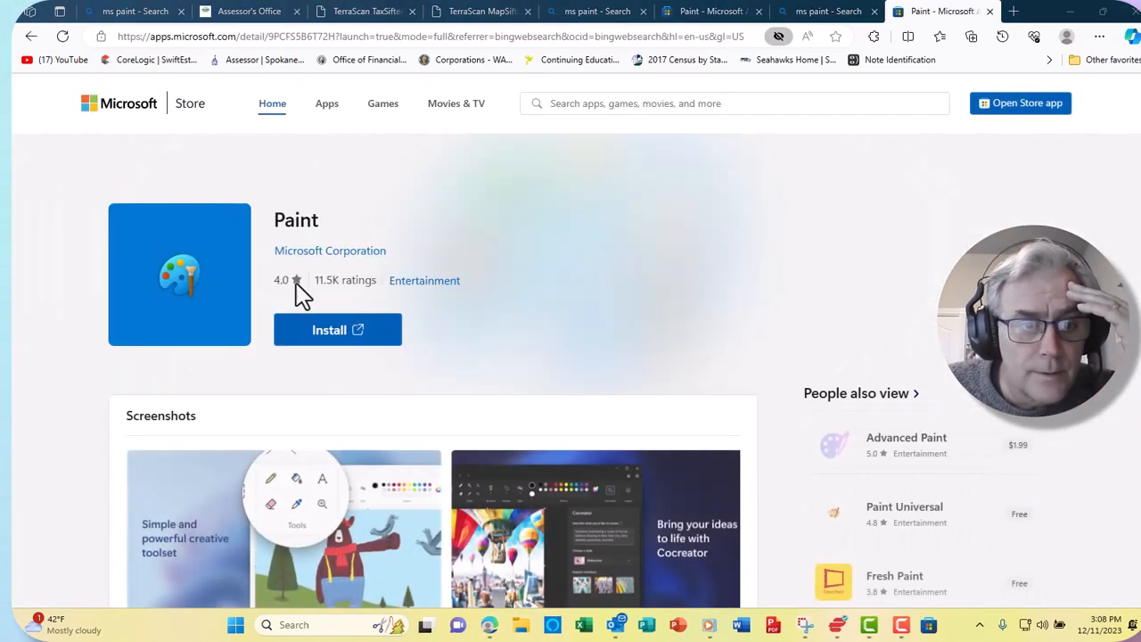
click(346, 328)
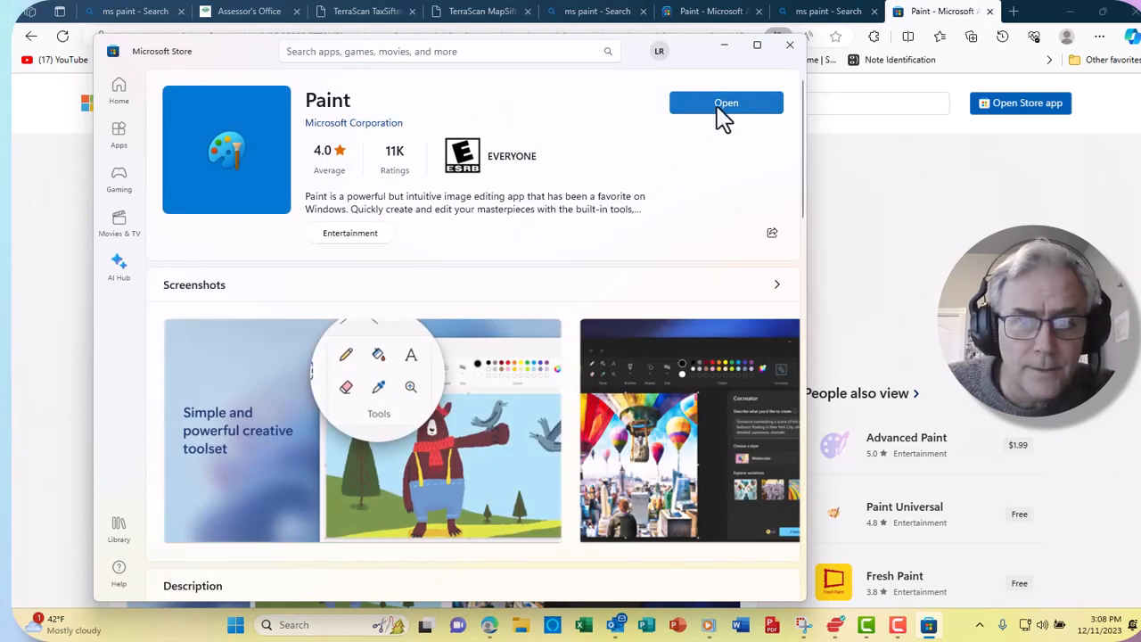
click(724, 105)
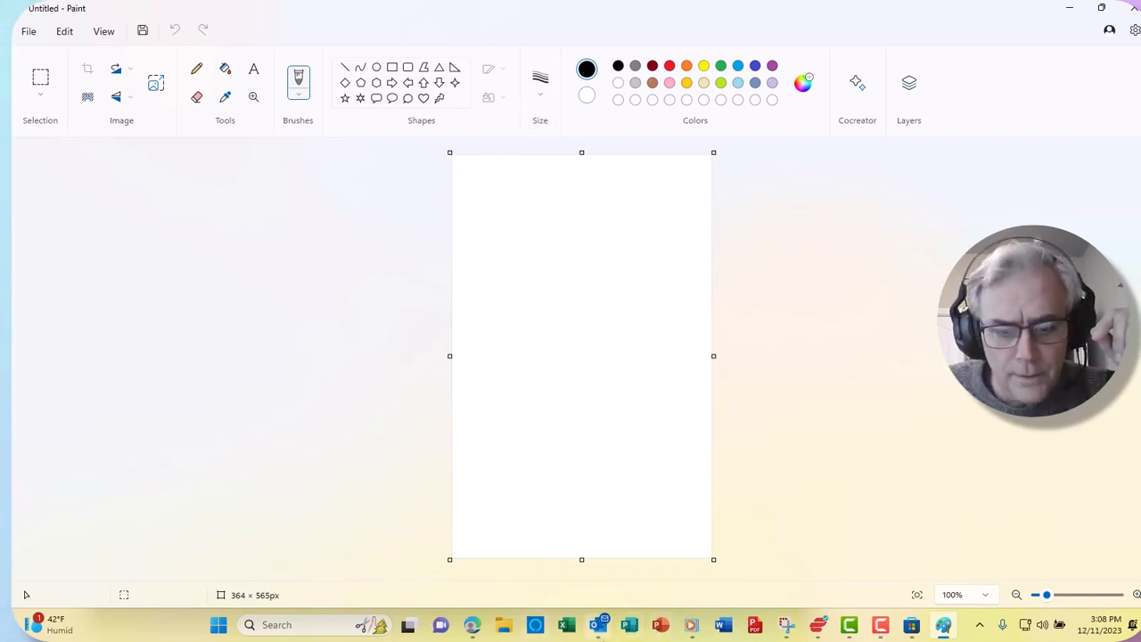
Step: Switch back to Microsoft Edge and close the Paint store pages and the recently opened ms paint search pages
click(471, 624)
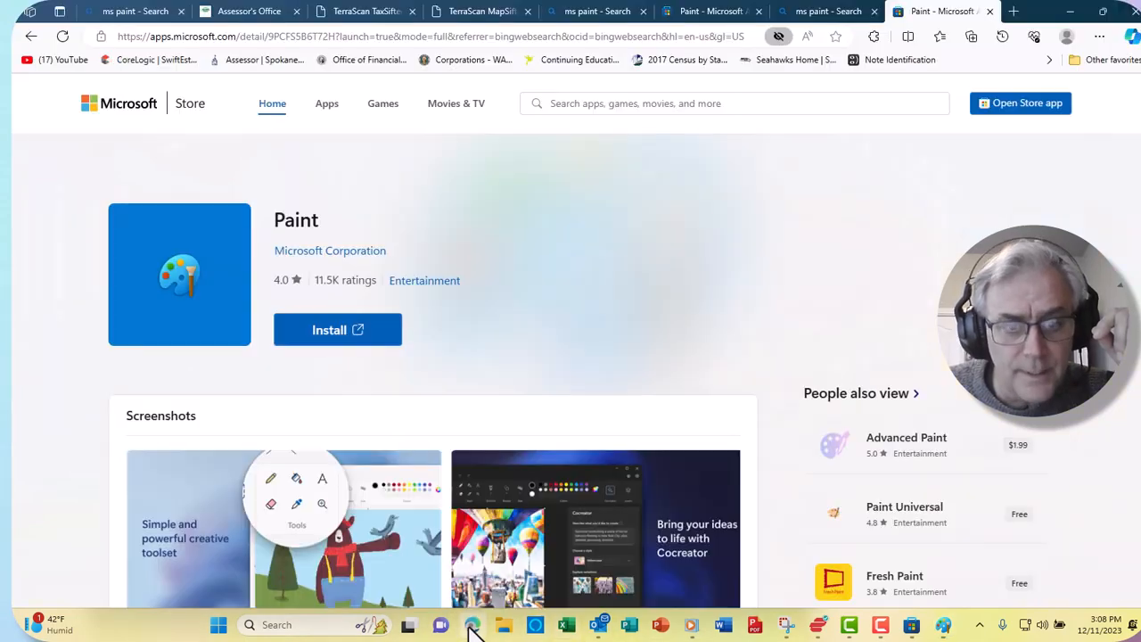
click(989, 11)
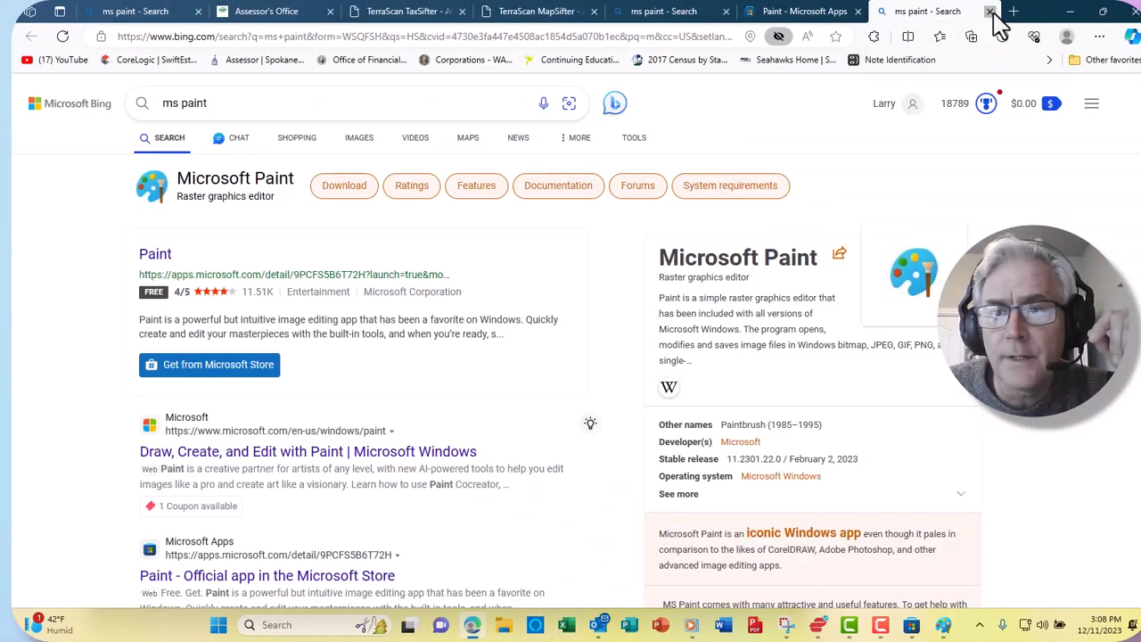
click(989, 11)
click(989, 10)
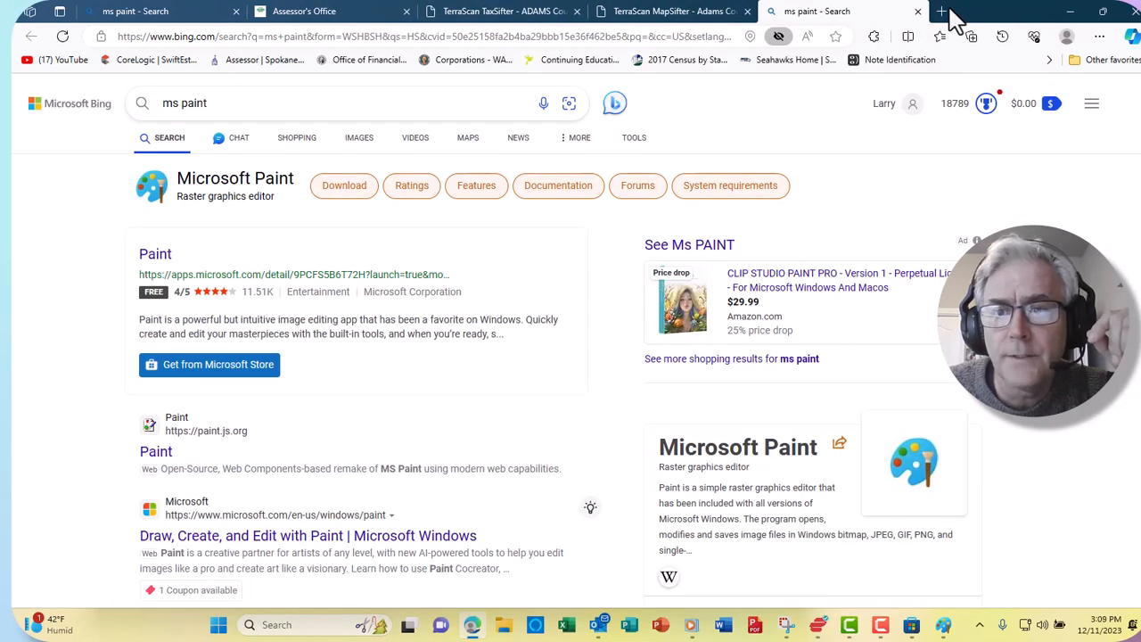
click(915, 12)
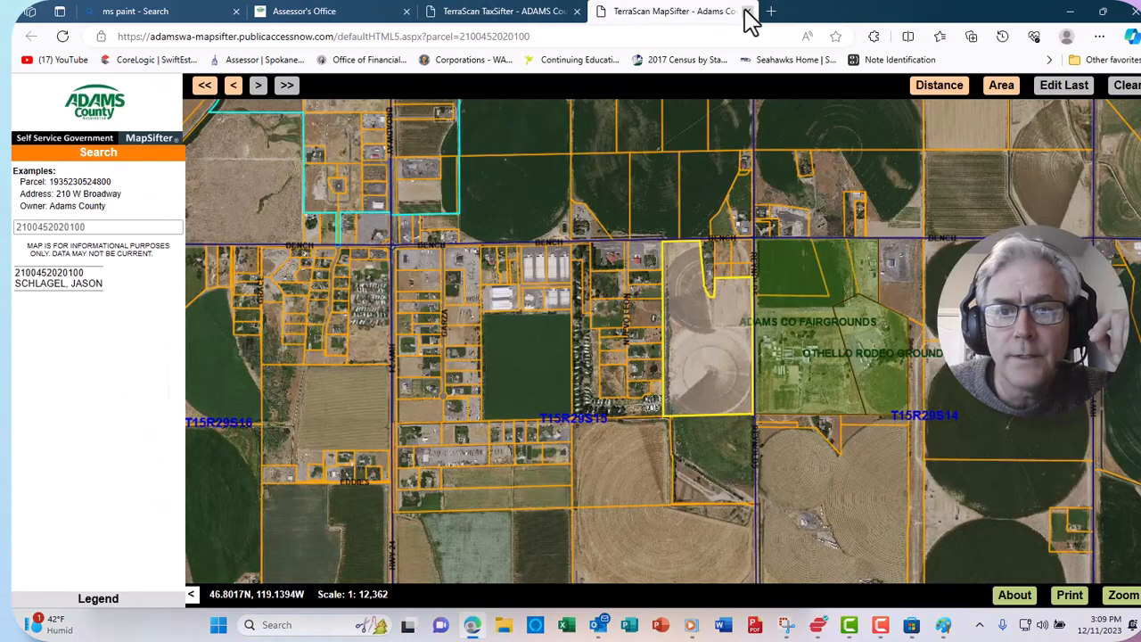
Step: Close the old MapSifter page, reopen the parcel's map from its TaxSifter record and dismiss the parcel information popup
click(747, 12)
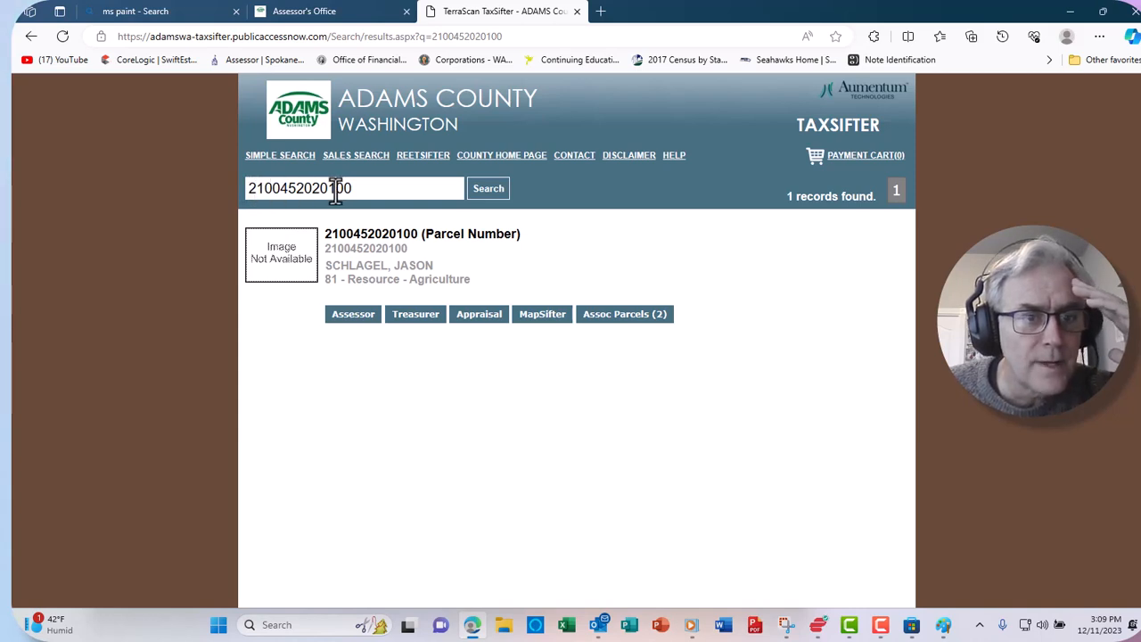
click(542, 317)
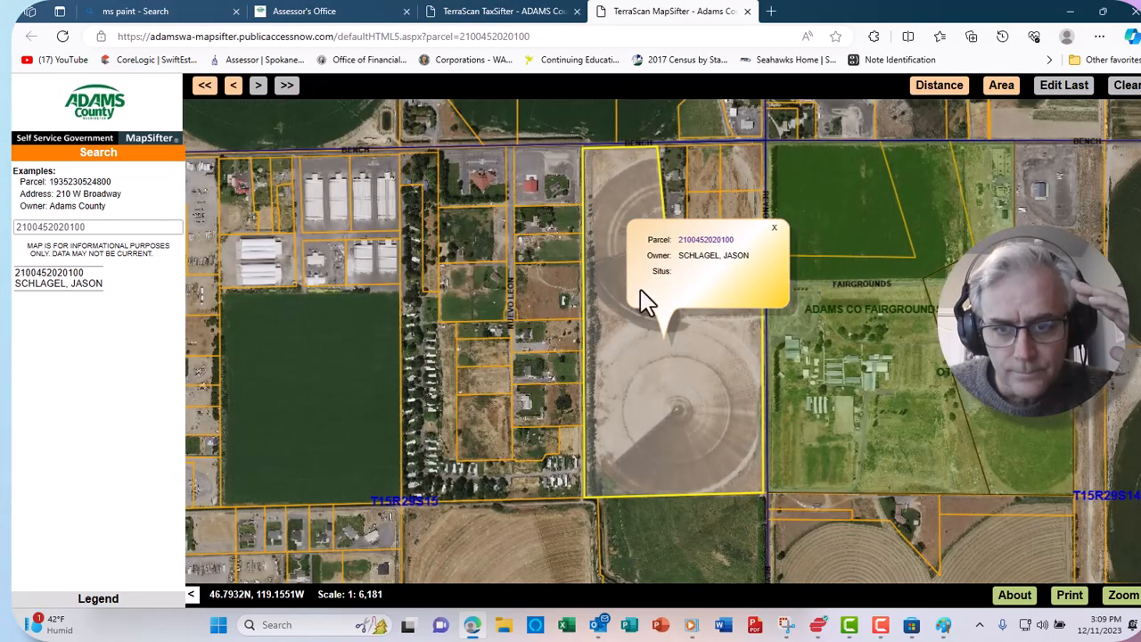
click(774, 228)
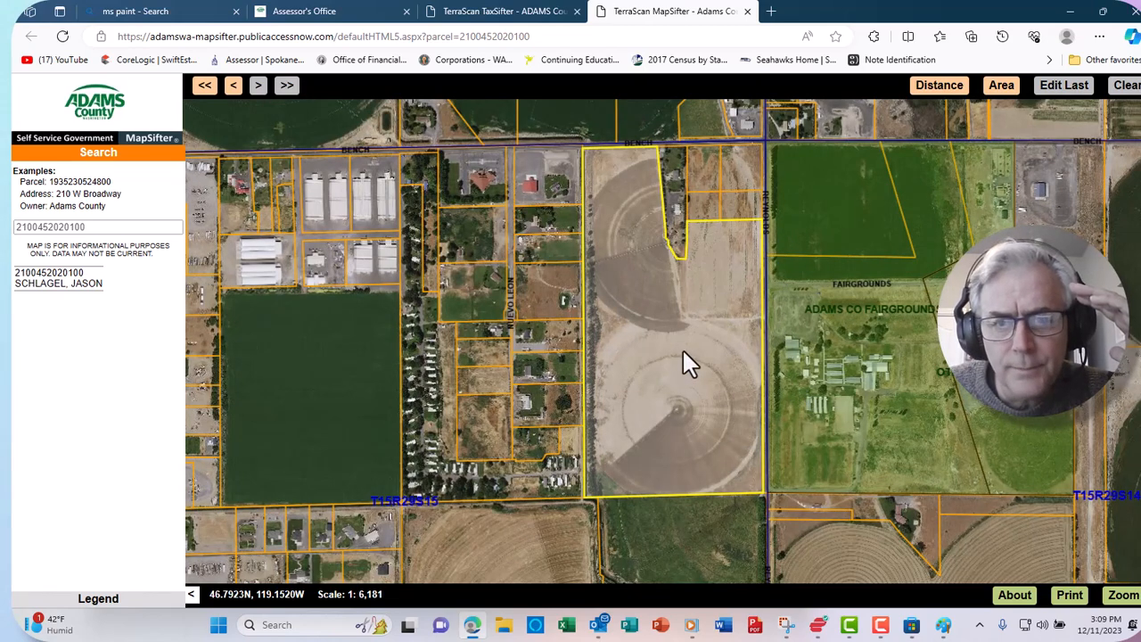
Step: Capture a new rectangular snip of the yellow-outlined parcel and its surroundings, check it in the Snipping Tool and minimize that window
scroll(684, 354, down, 1)
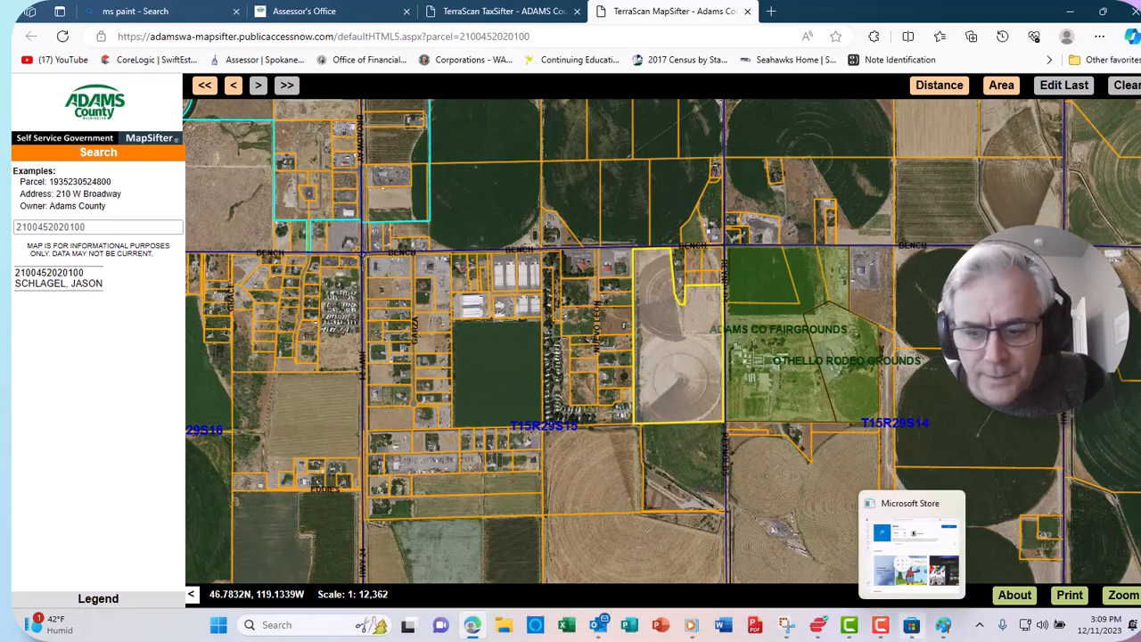
mouse_move(949, 631)
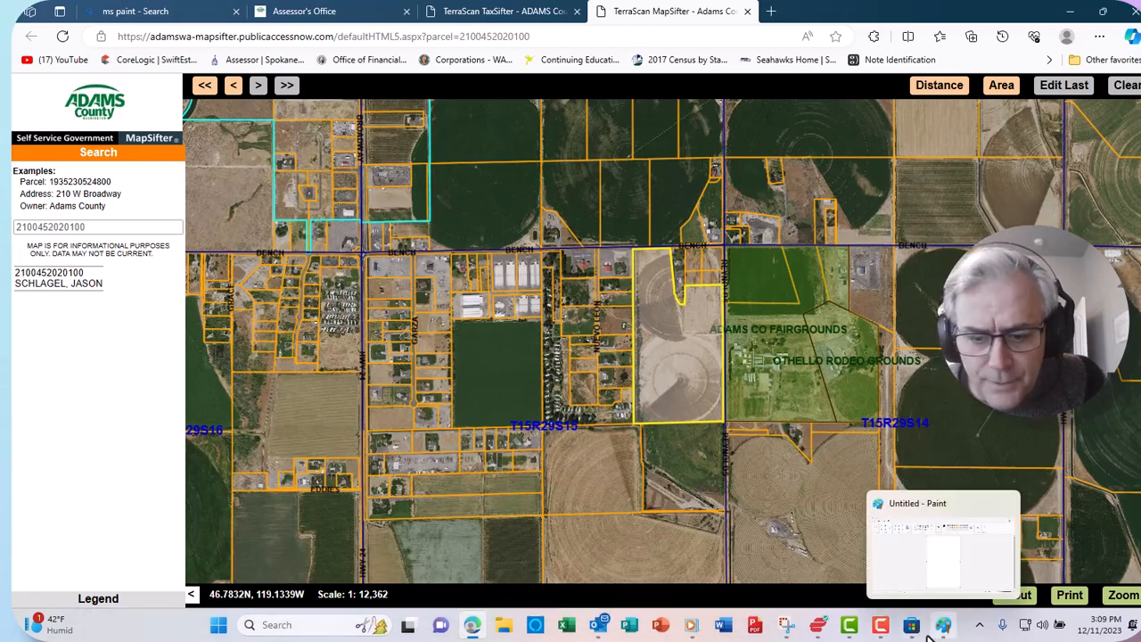
click(785, 626)
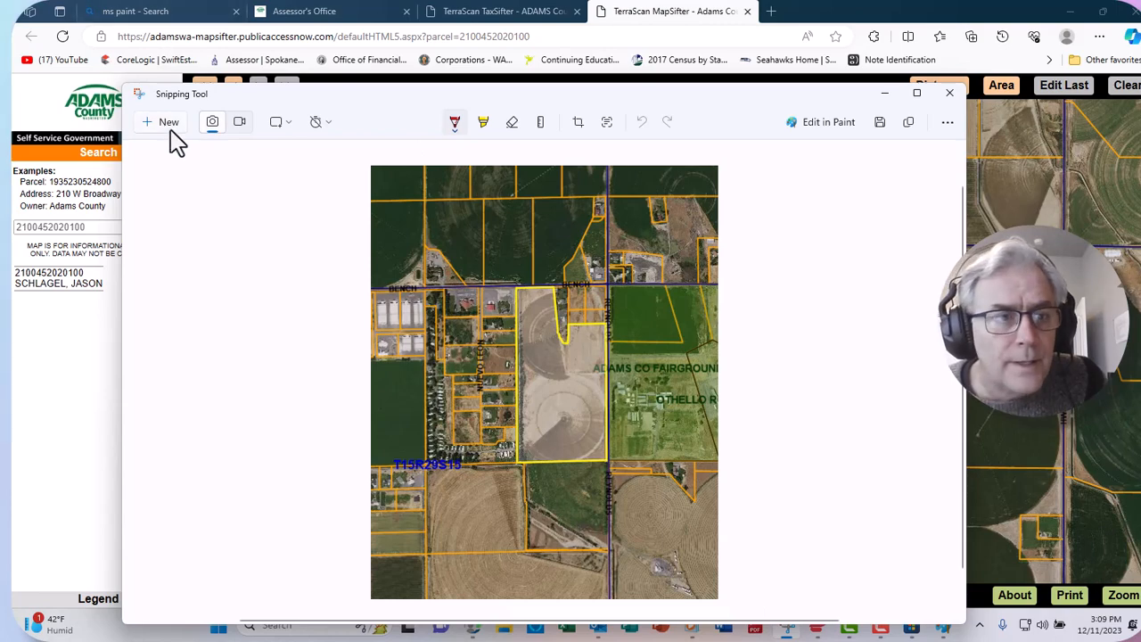
click(165, 125)
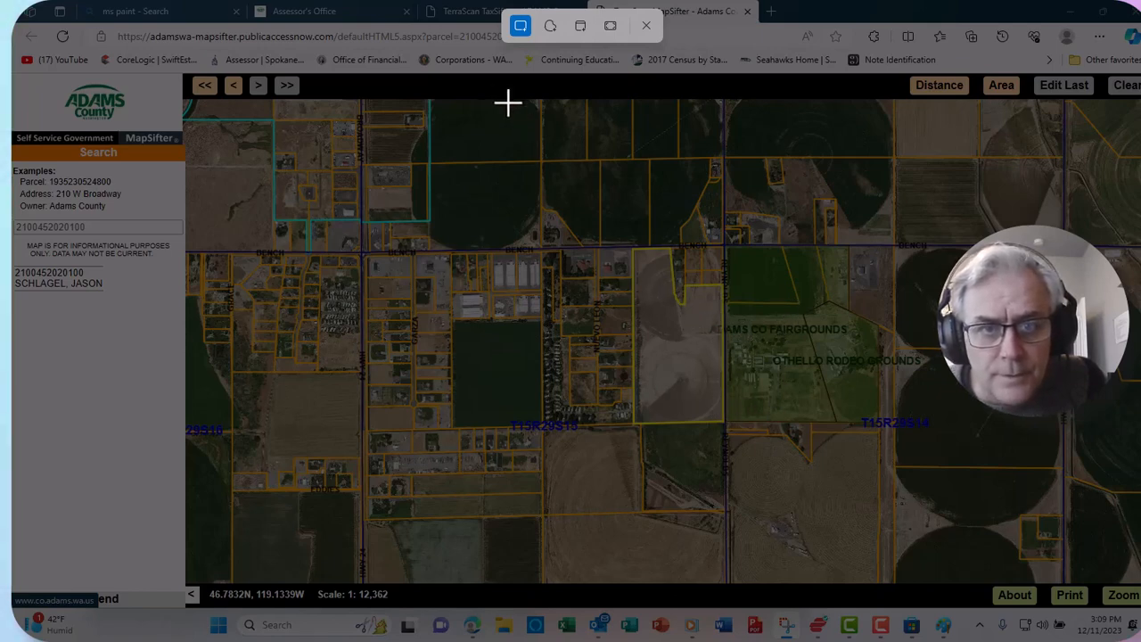
drag(520, 103, 842, 538)
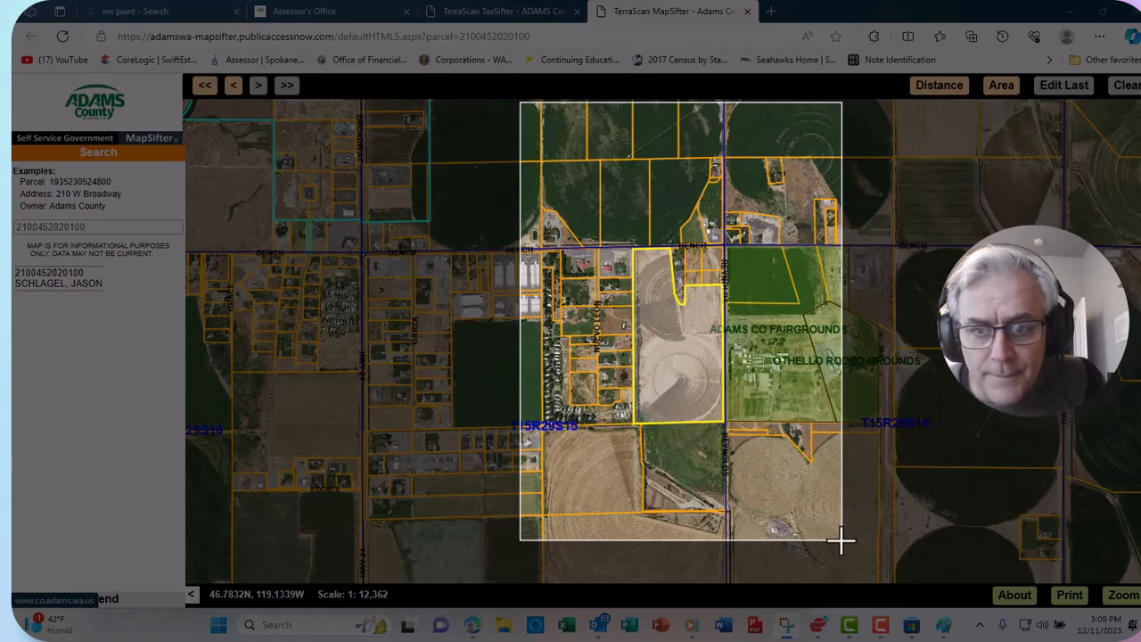
drag(841, 539, 841, 538)
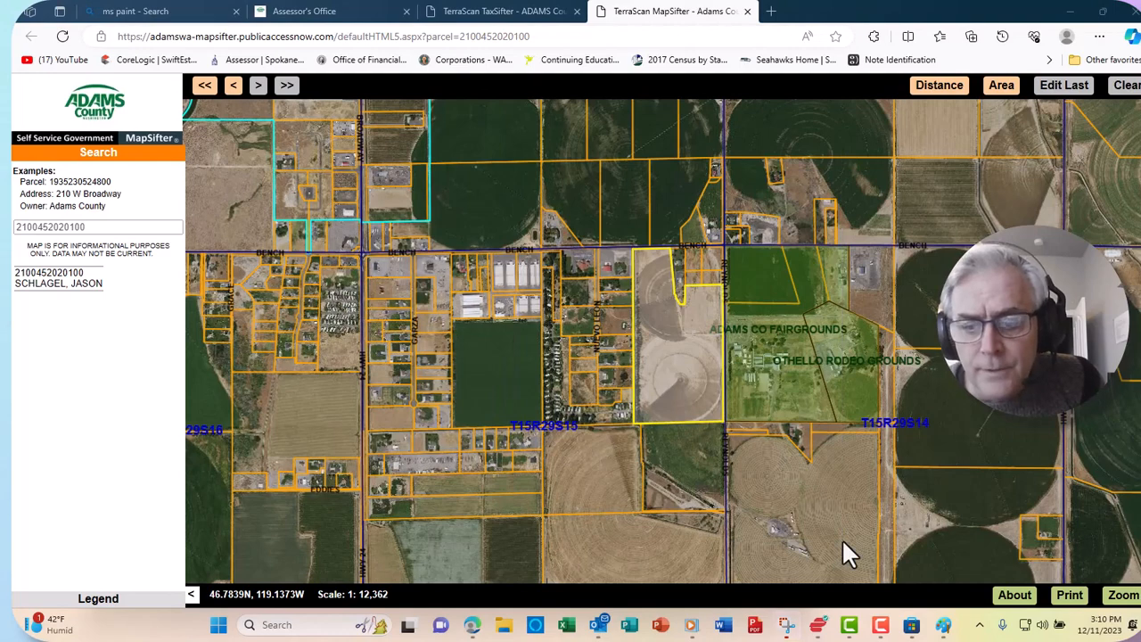
click(787, 626)
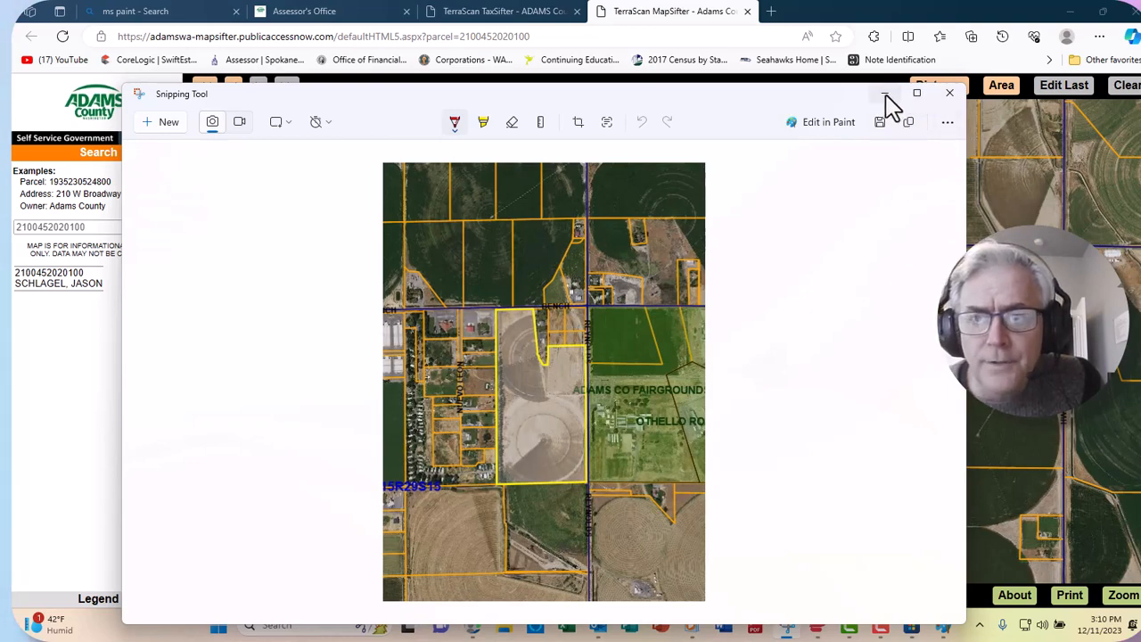
click(885, 94)
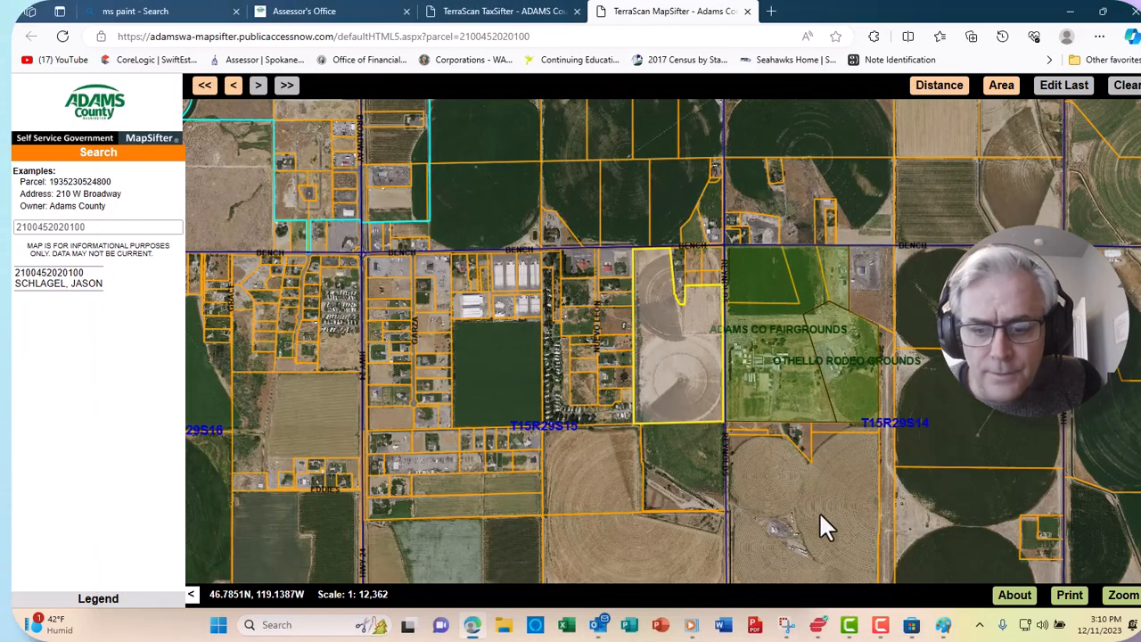
Step: Switch to Paint and widen the blank canvas to about 748 px
mouse_move(947, 629)
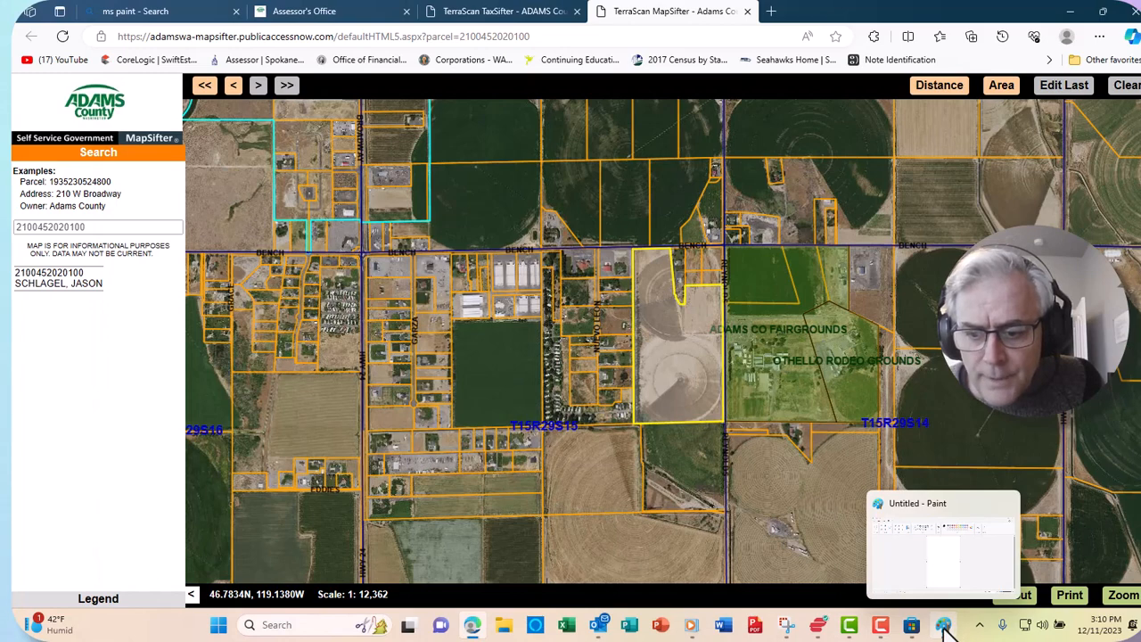
click(947, 628)
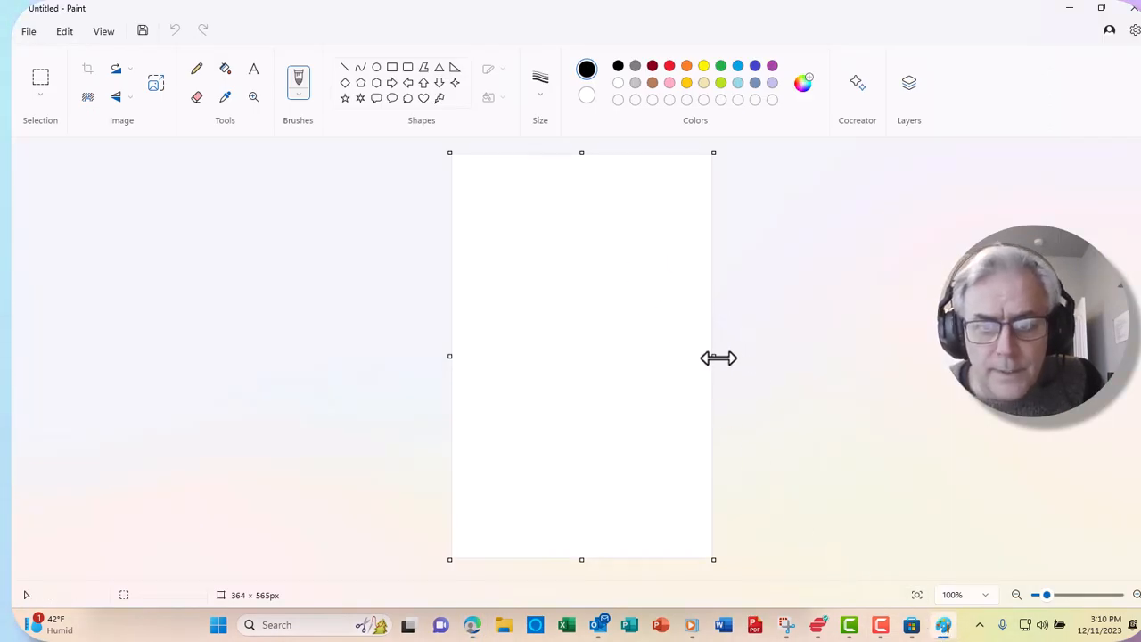
drag(714, 356, 988, 356)
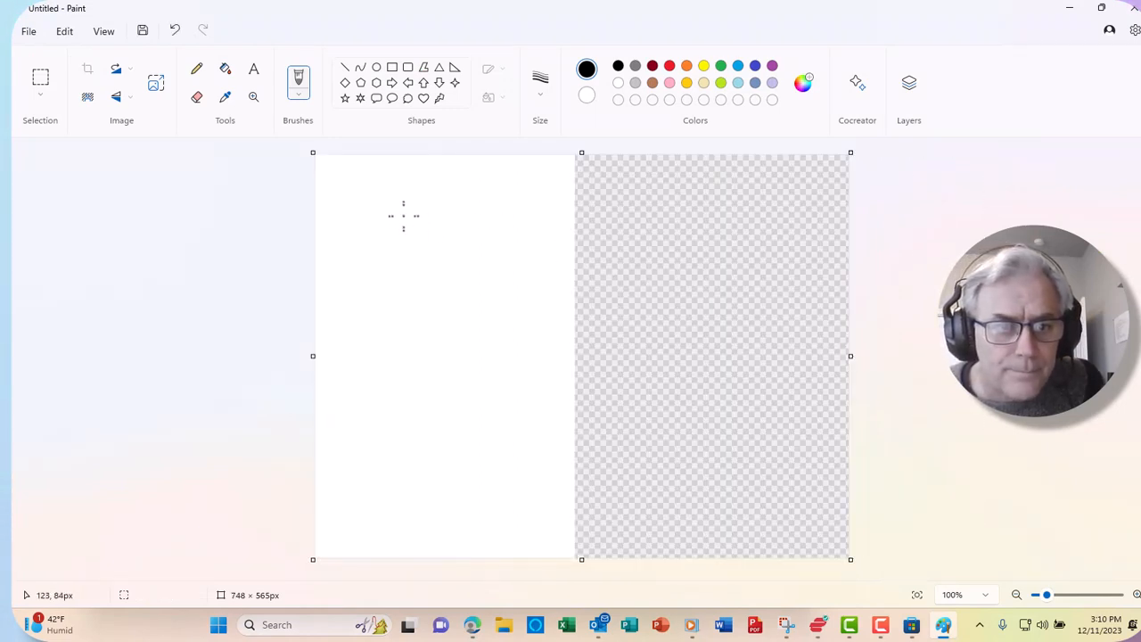
Step: Paste the captured parcel map onto the blank canvas
click(66, 34)
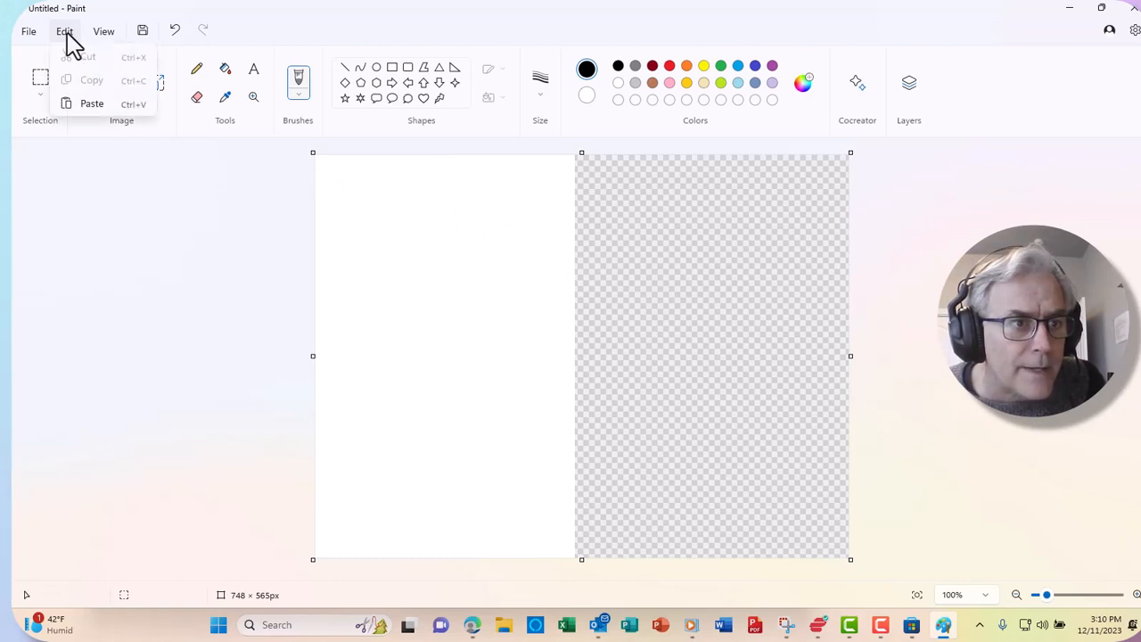
click(92, 105)
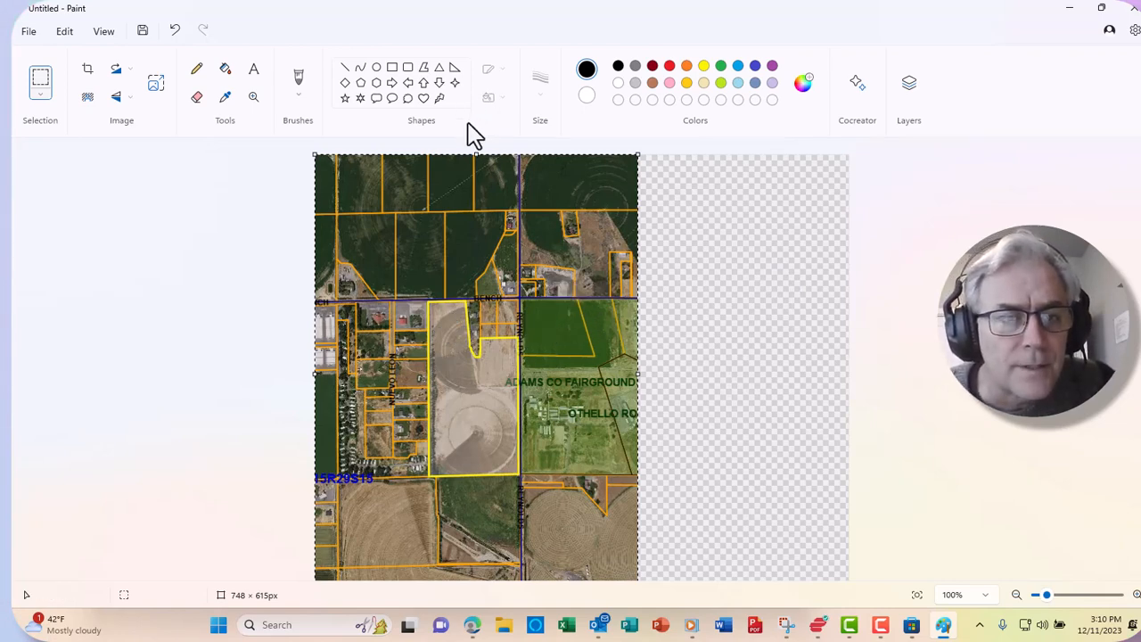
Step: Draw a black rectangle about 154 × 40 px beside the map with a 1 px outline, and set the line size to 8 px
click(392, 68)
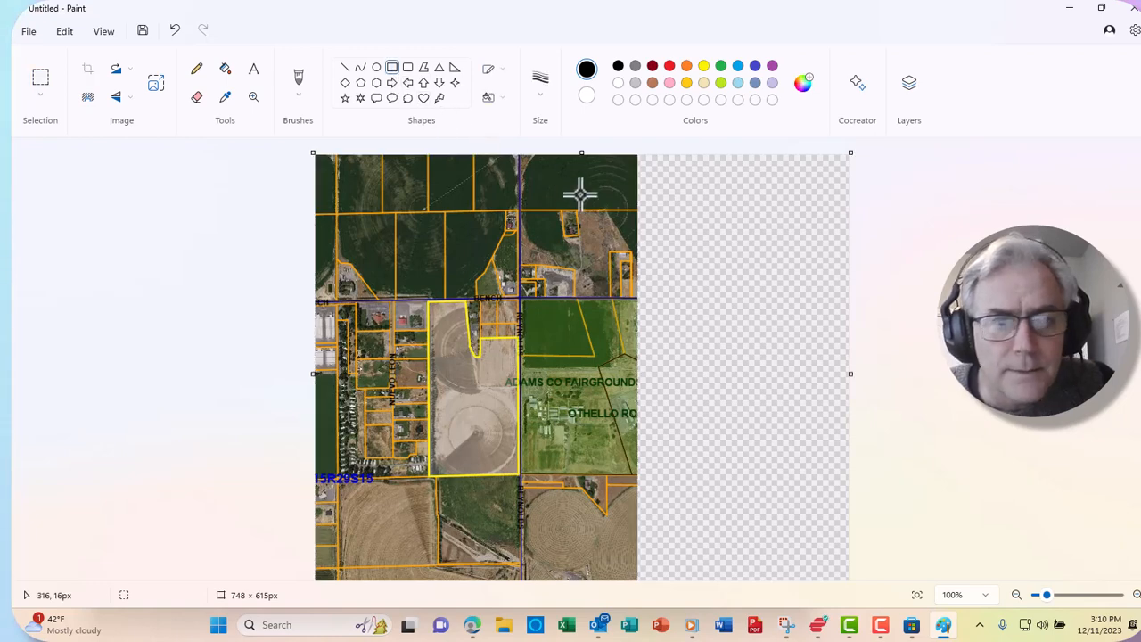
drag(675, 237, 786, 264)
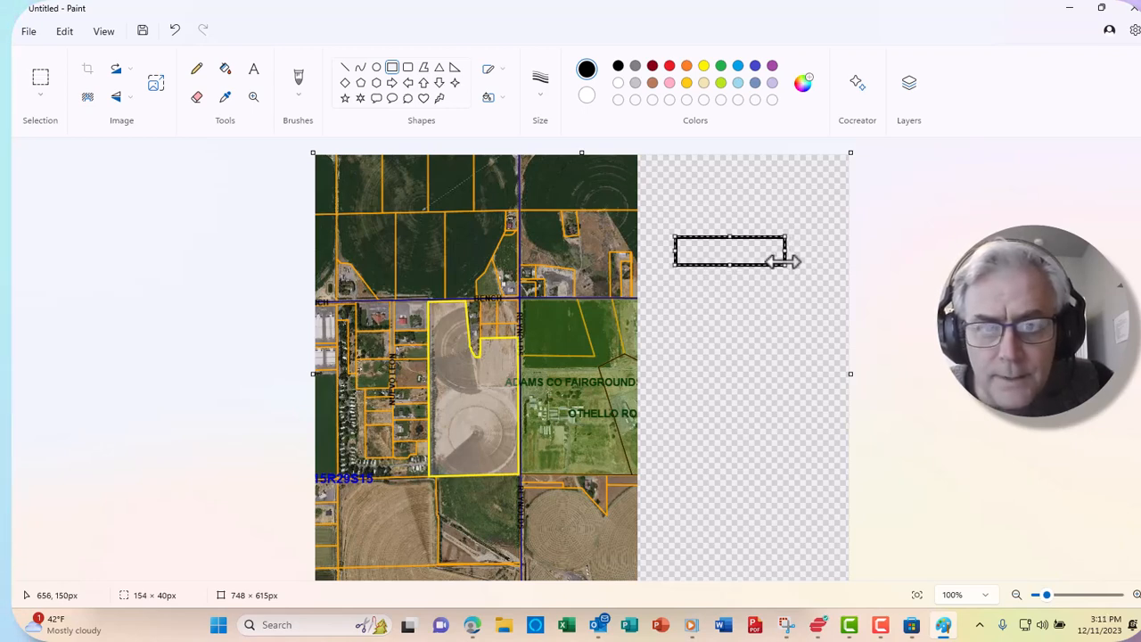
click(542, 90)
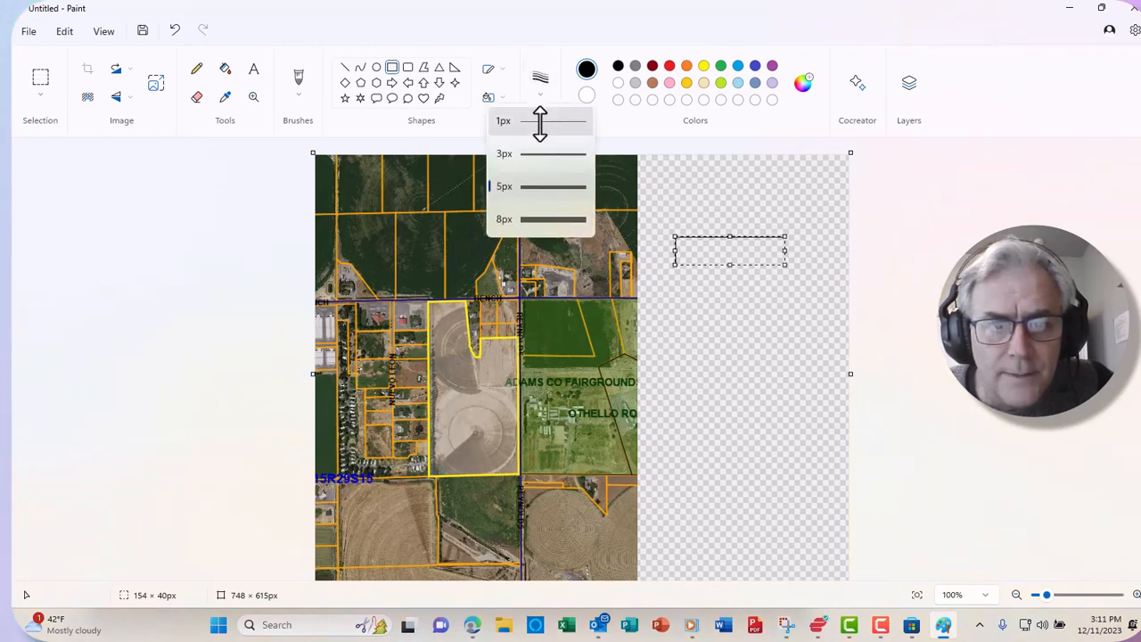
click(540, 123)
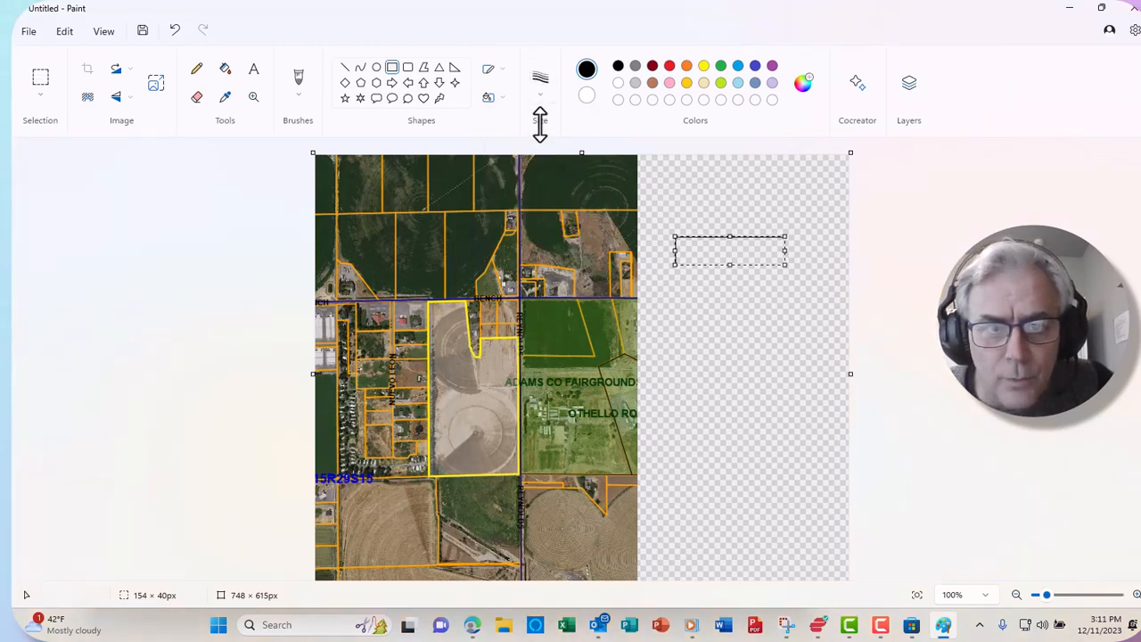
click(723, 303)
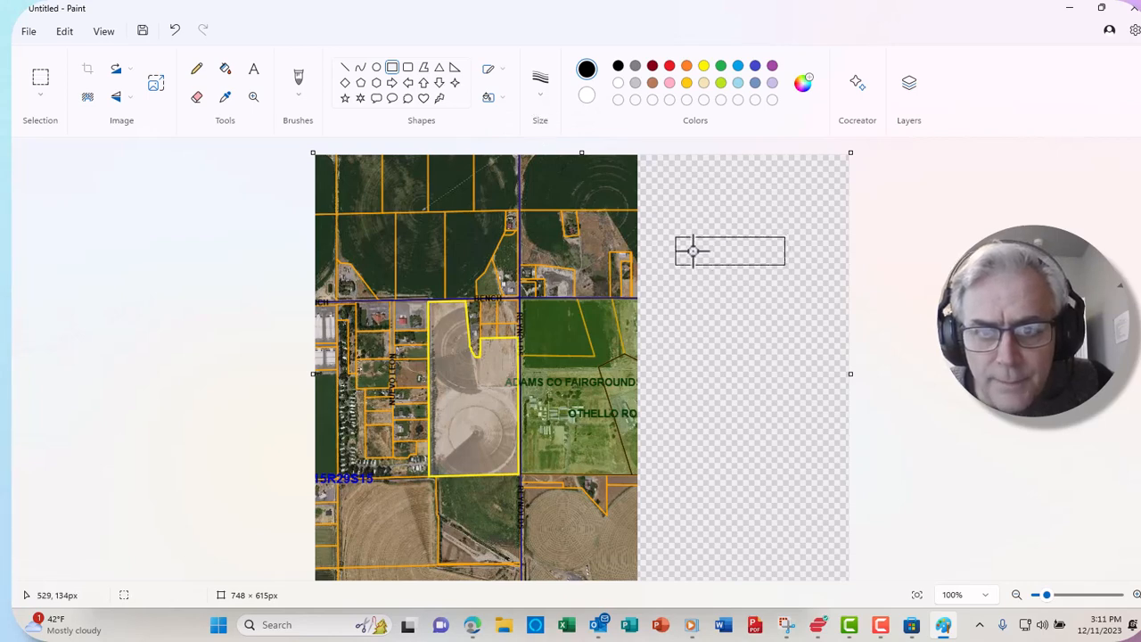
click(541, 86)
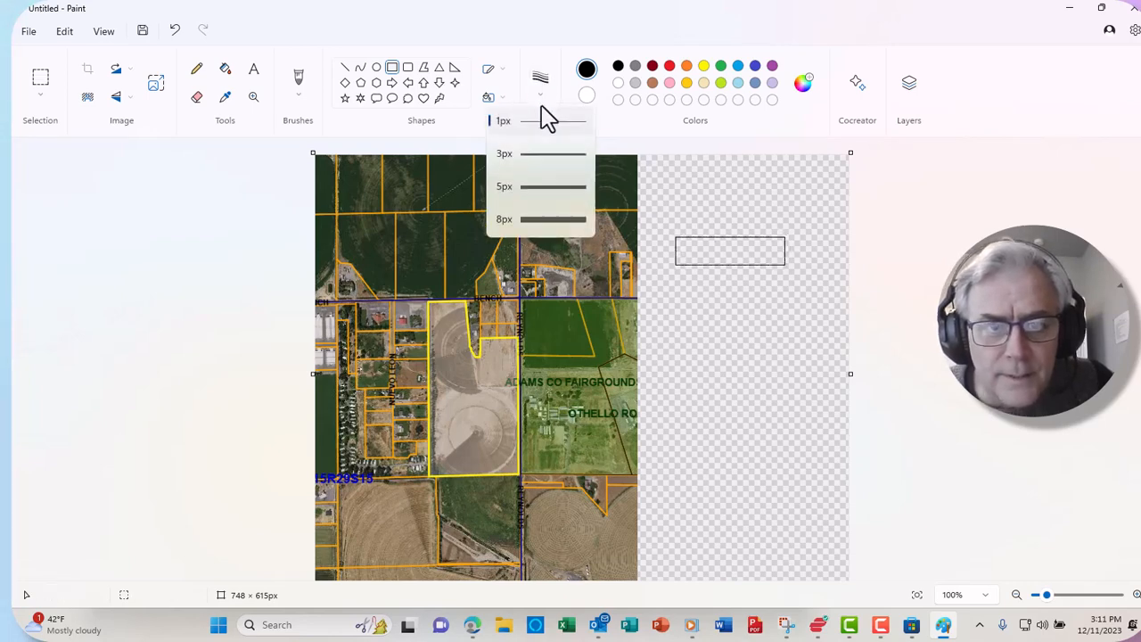
click(535, 220)
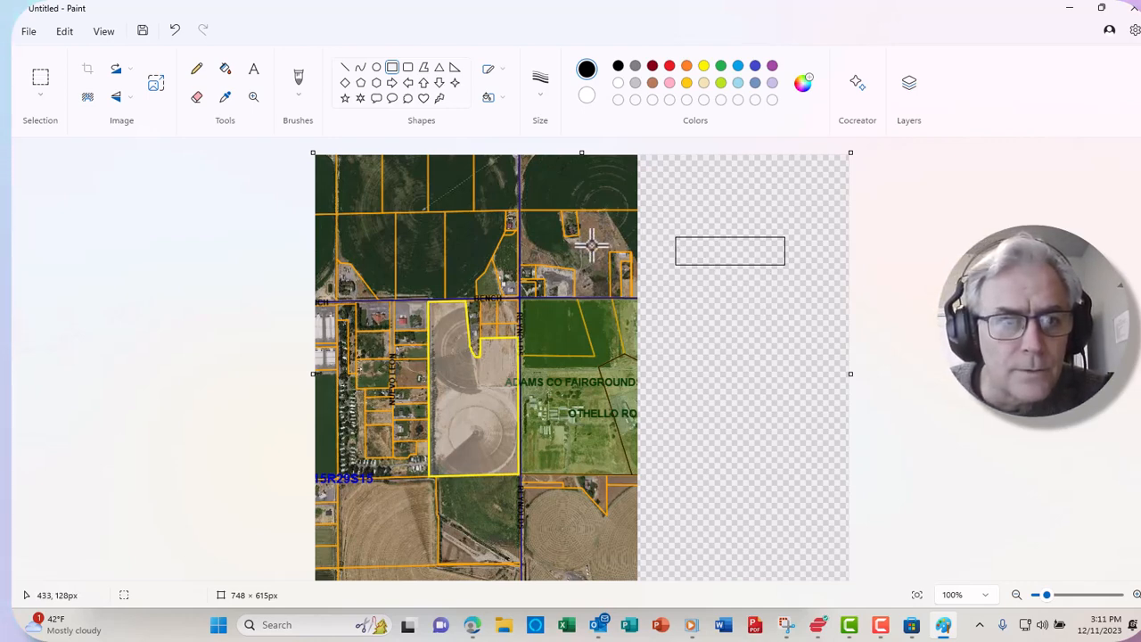
Step: Add the text "Assessor's Map" below the rectangle in Times New Roman 12 and remove its bold formatting
click(254, 69)
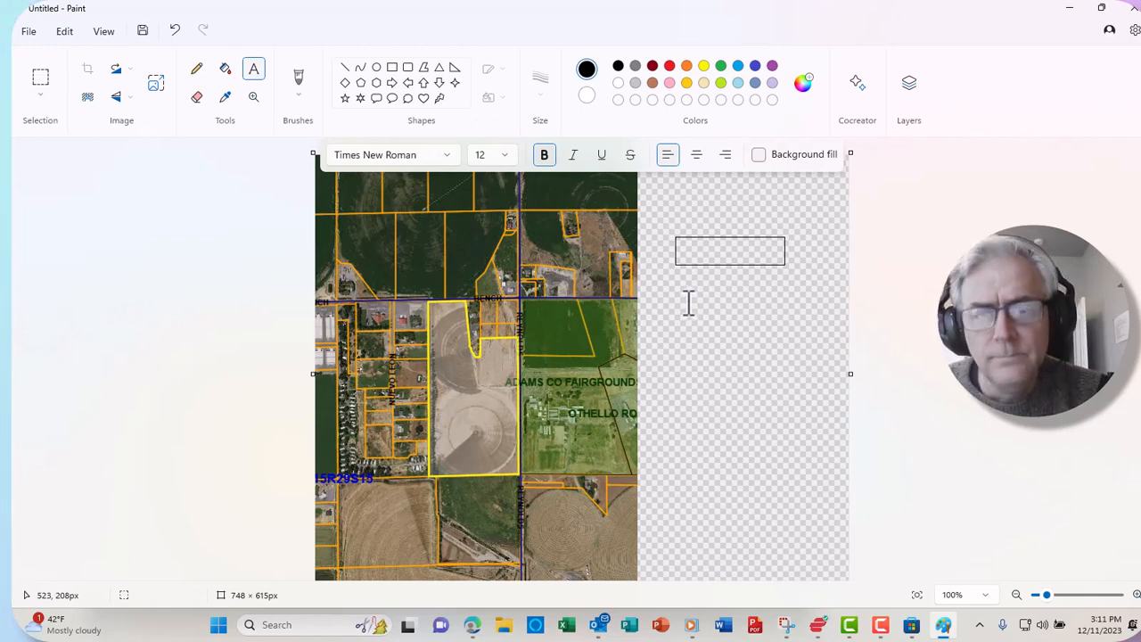
click(448, 157)
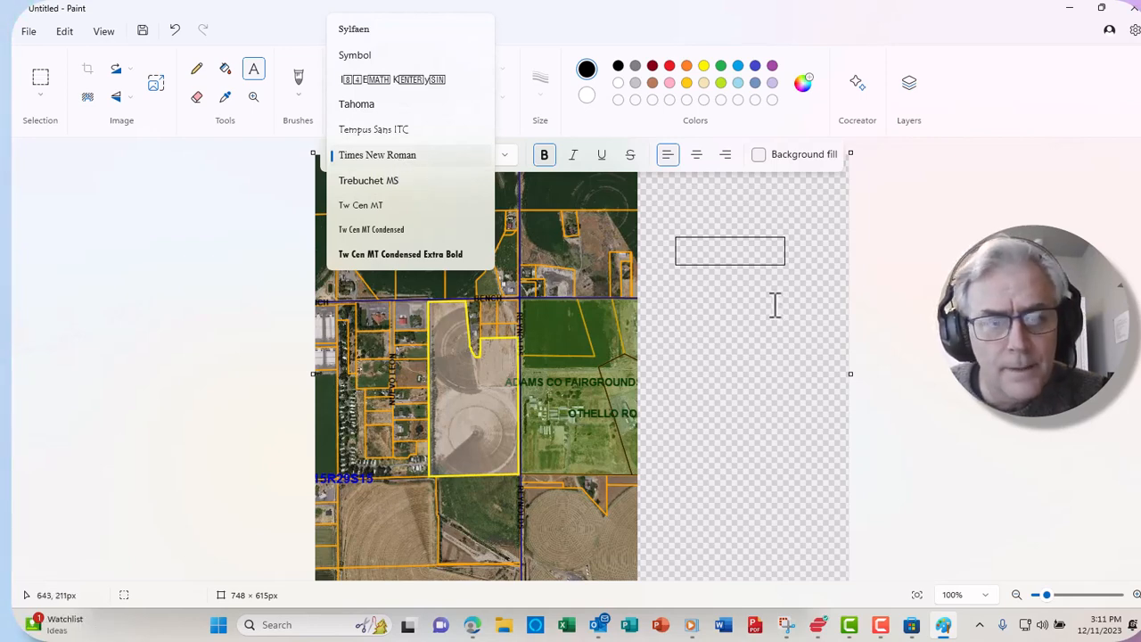
click(721, 308)
click(721, 308)
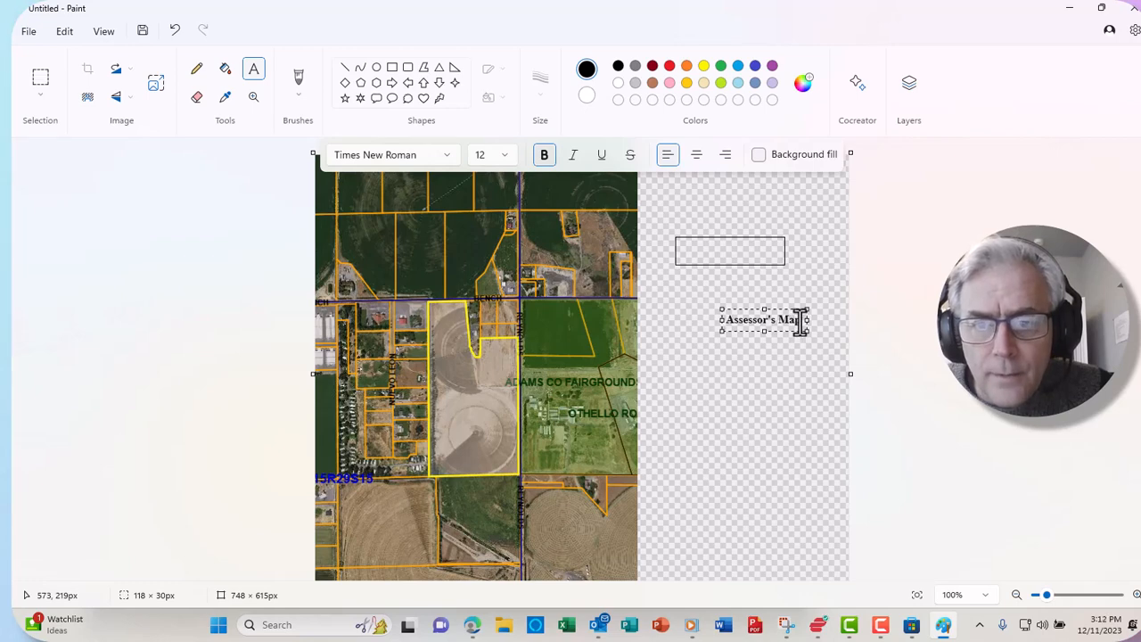
drag(800, 321, 718, 321)
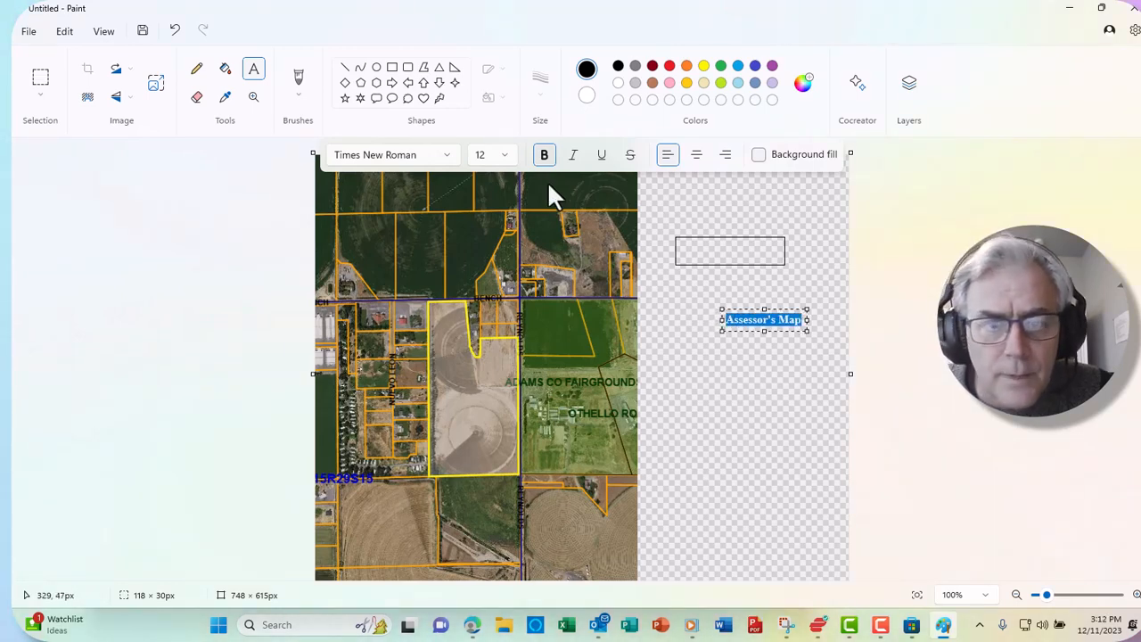
click(786, 350)
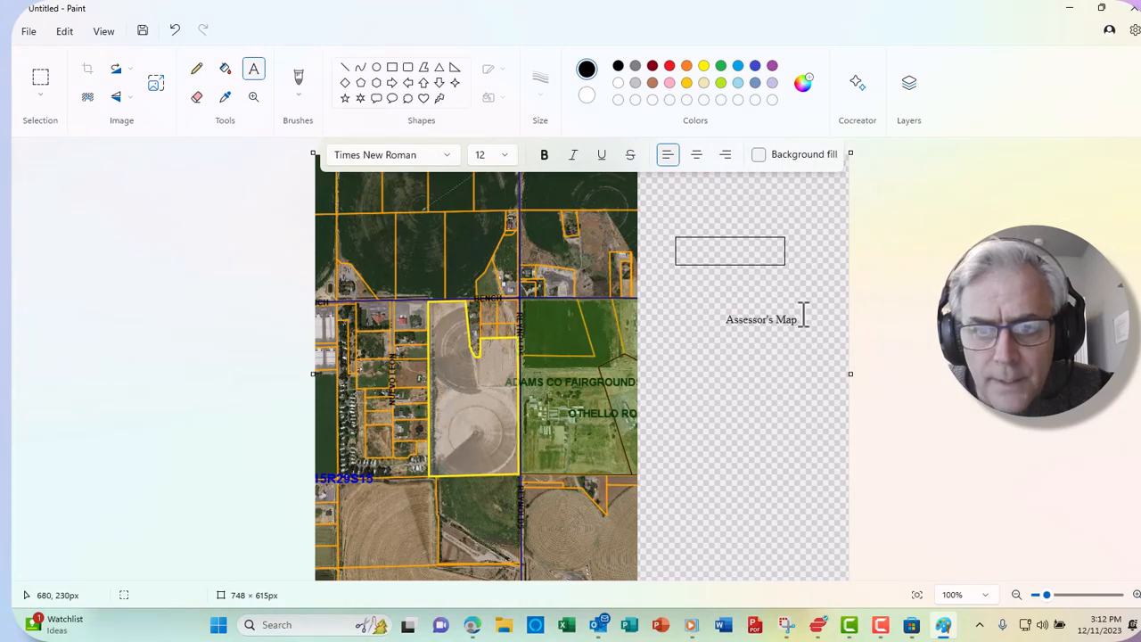
click(784, 317)
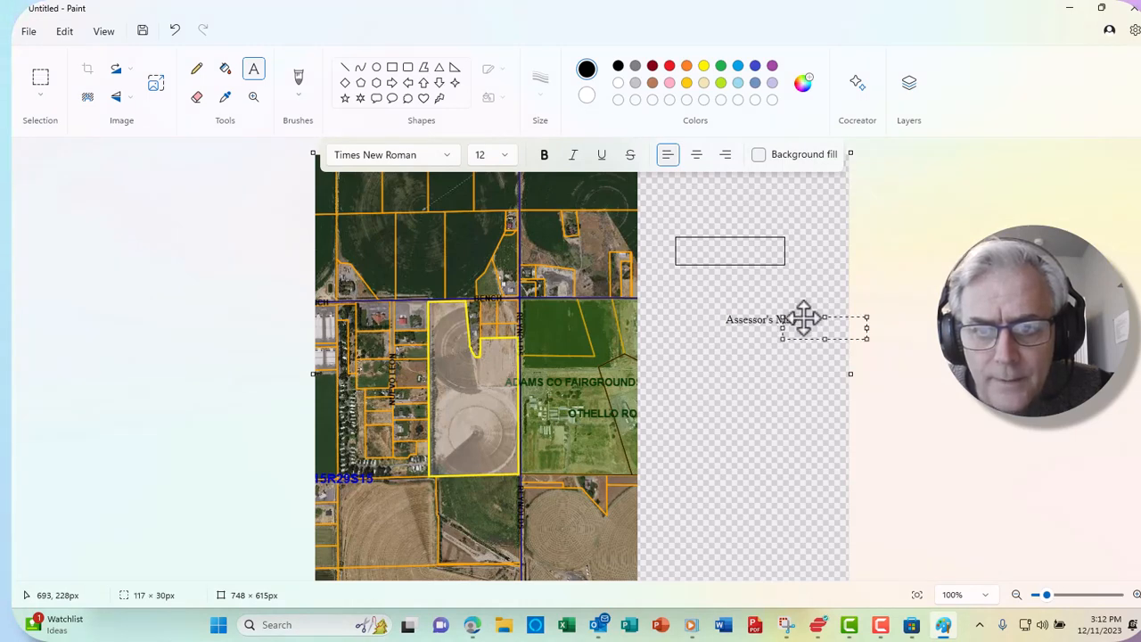
click(726, 318)
click(726, 318)
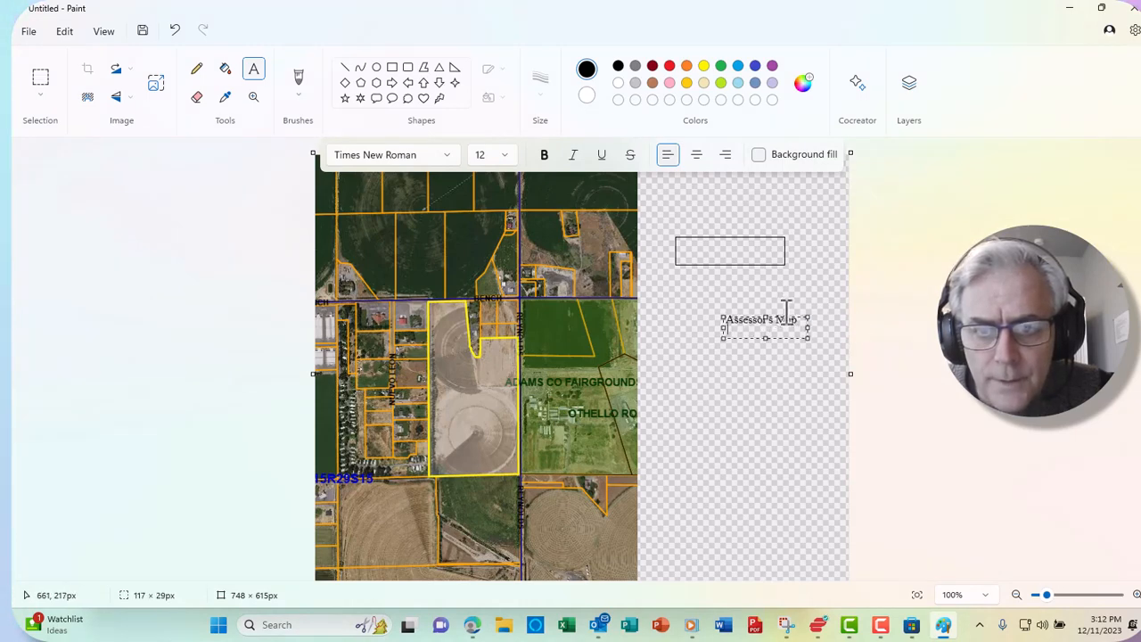
Step: Add a second "Assessor's Map" text below the first and move it inside the rectangle
click(741, 374)
click(741, 374)
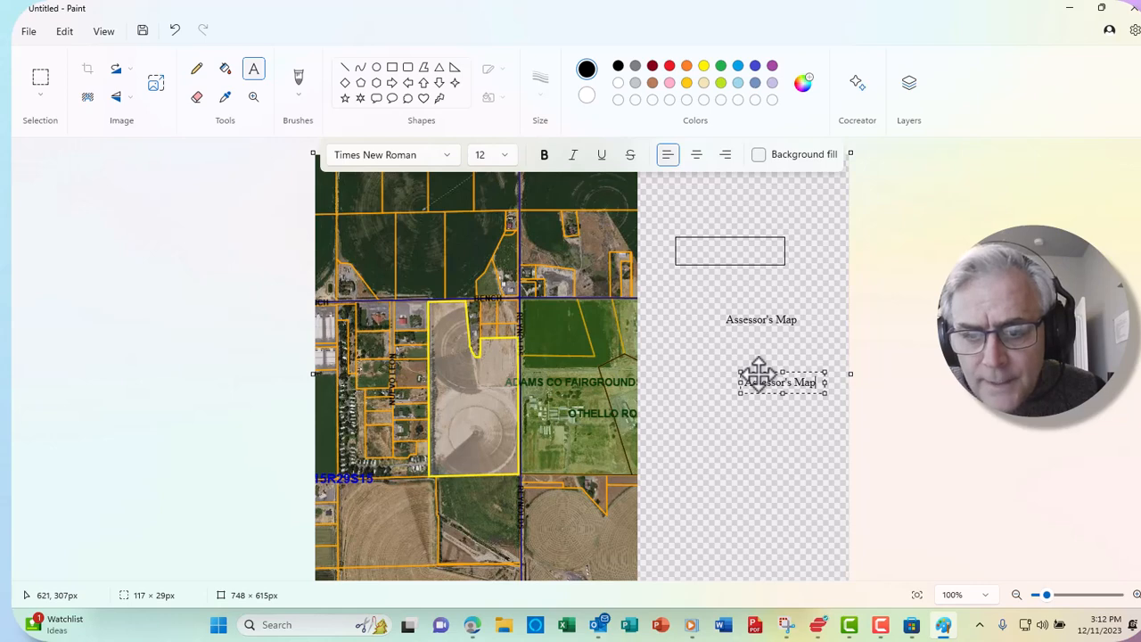
drag(758, 373, 710, 239)
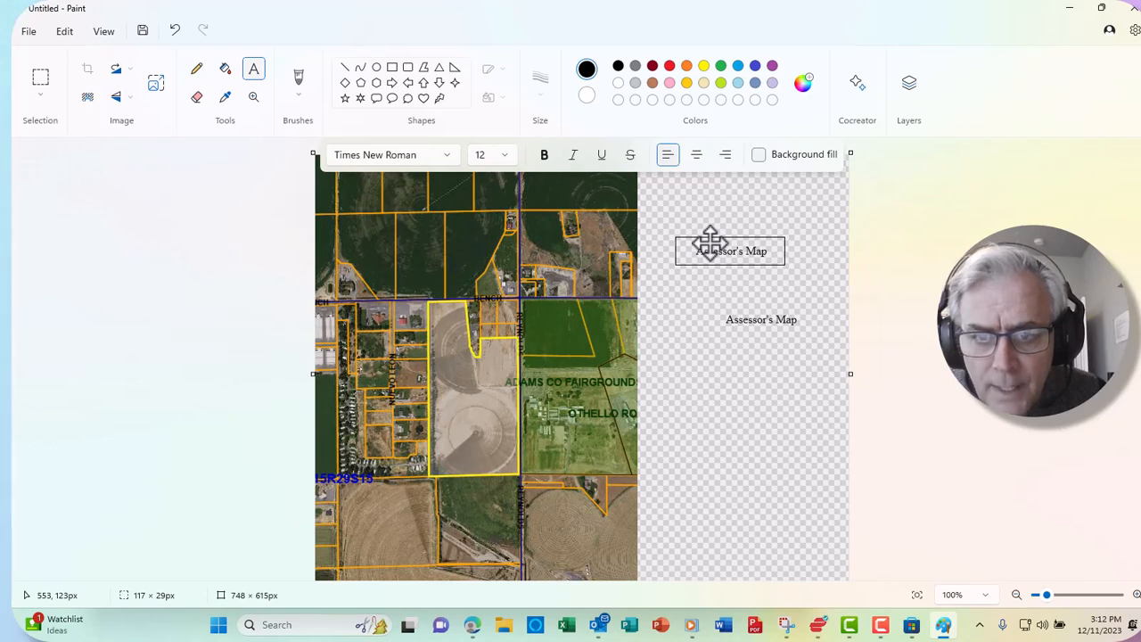
drag(710, 239, 711, 241)
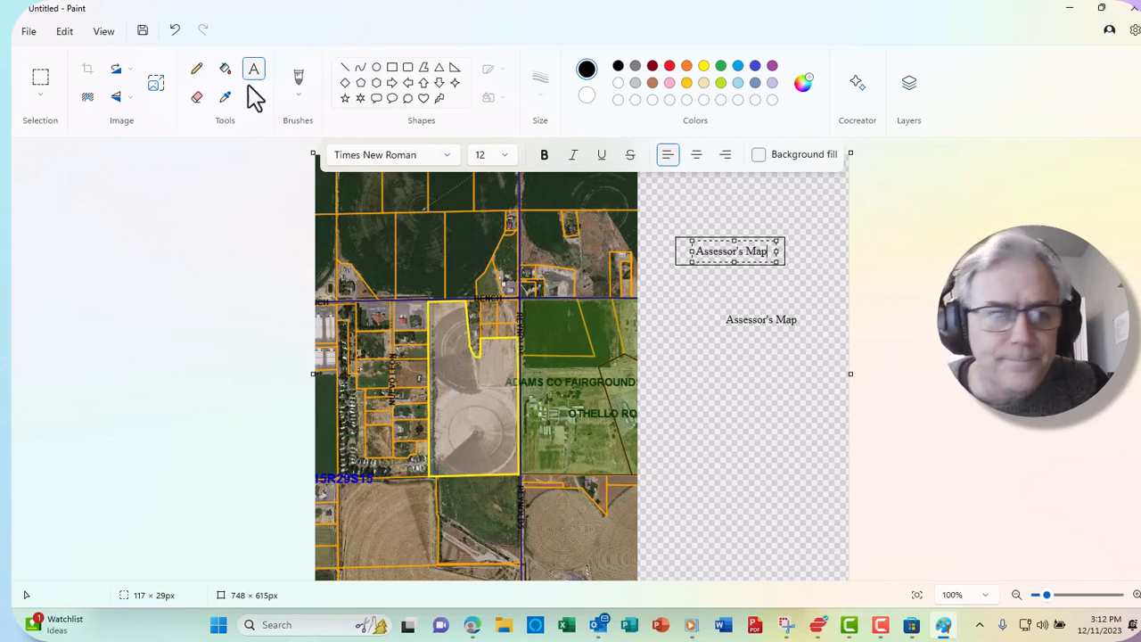
Step: Turn on transparent selection for the rectangular selection tool and check that the option is enabled
click(42, 87)
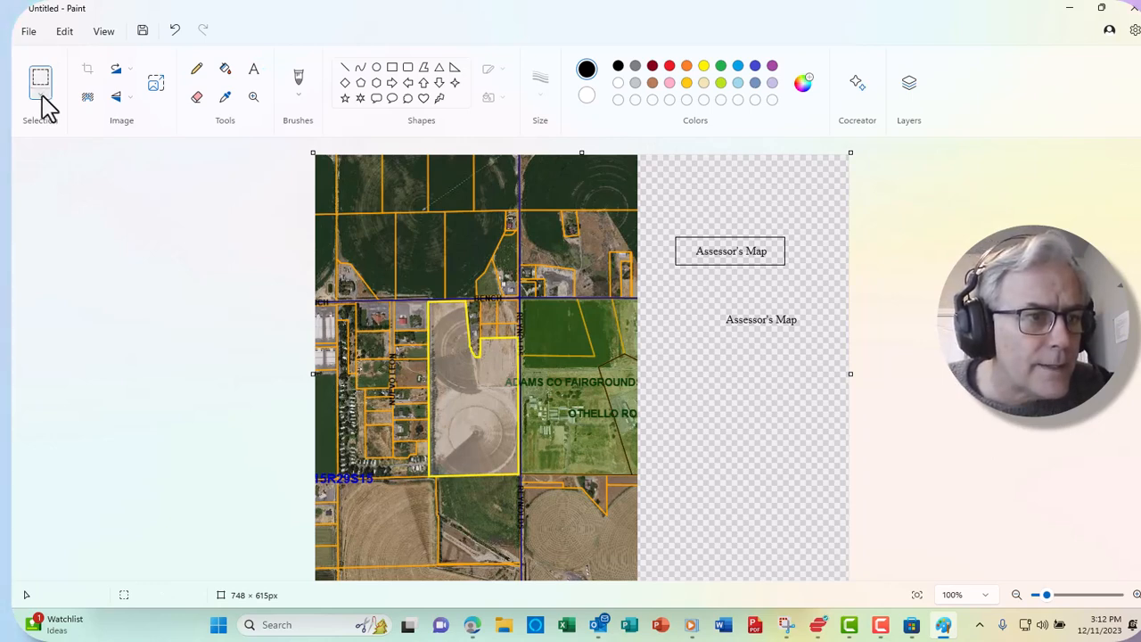
click(42, 100)
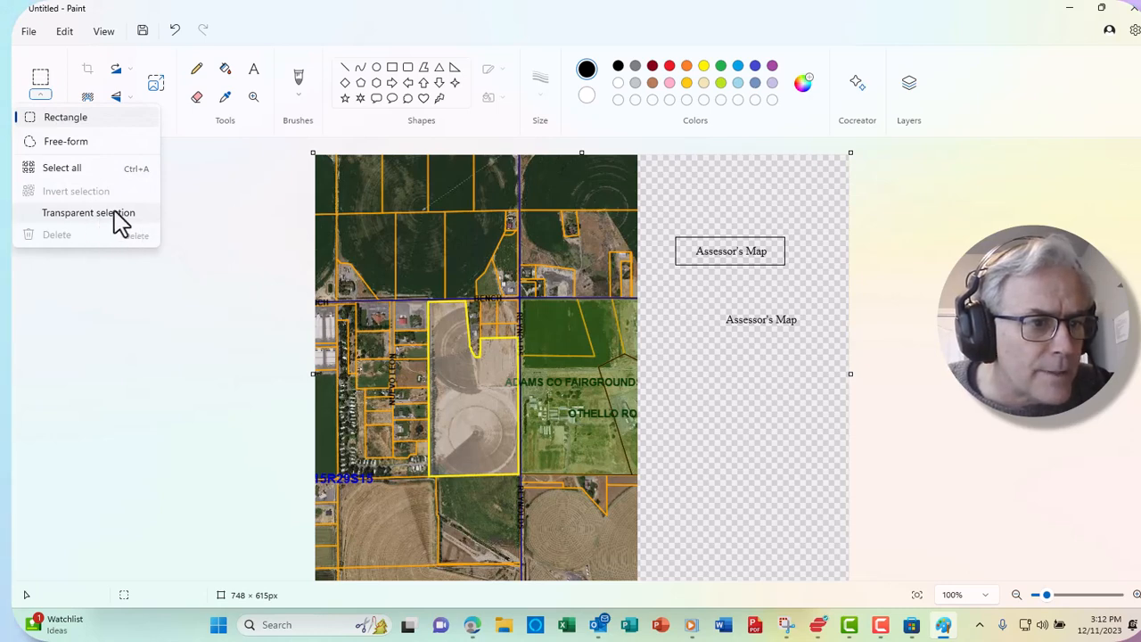
click(31, 224)
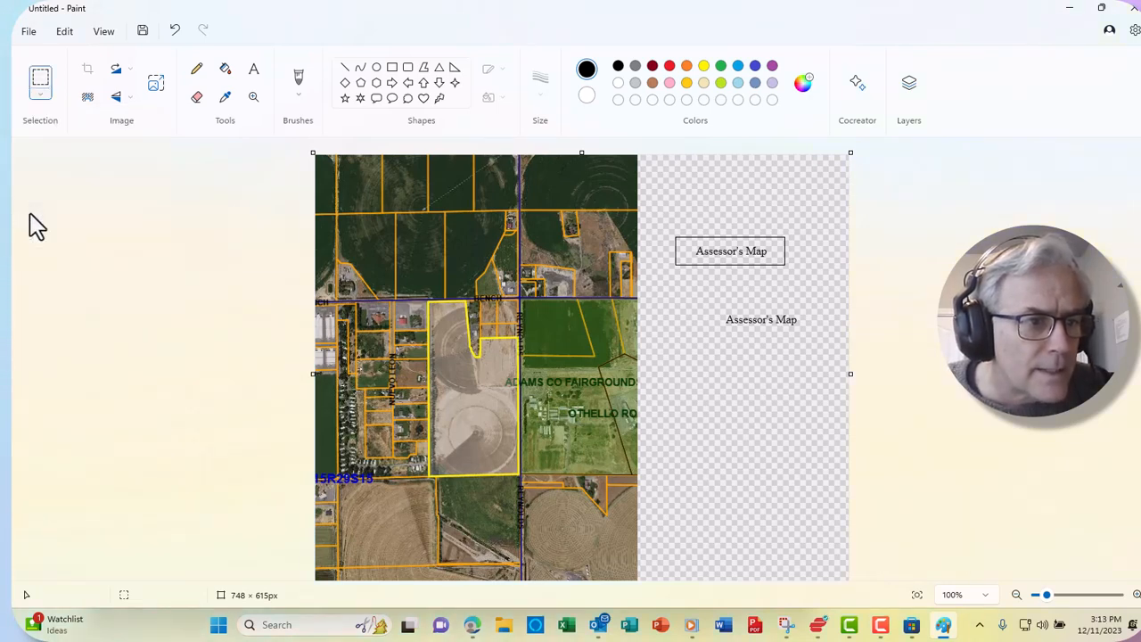
click(40, 96)
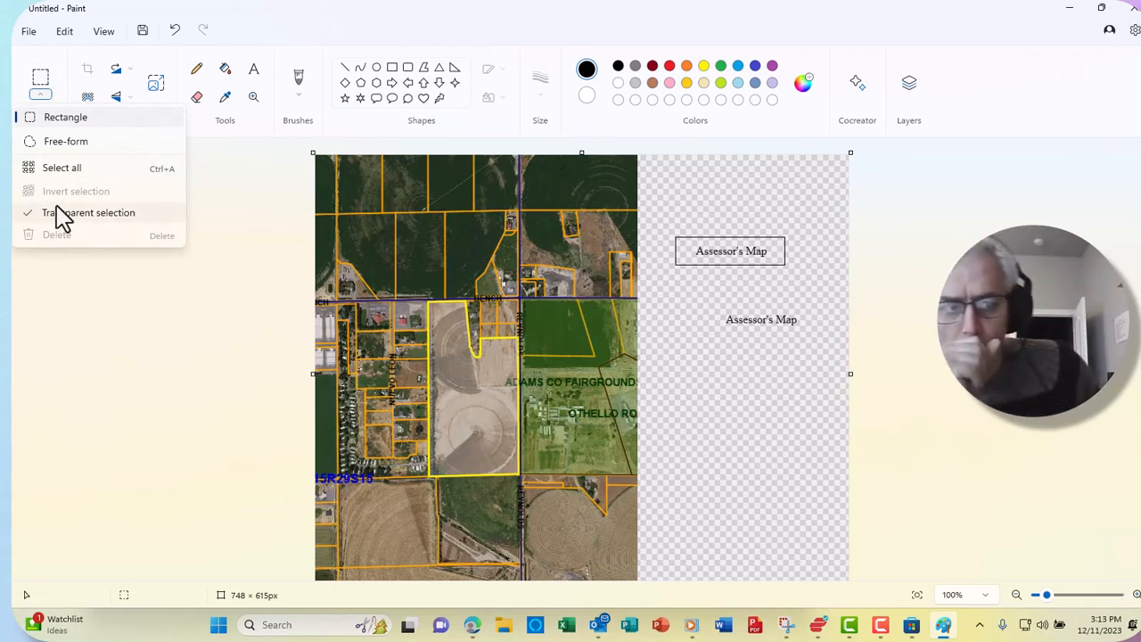
click(190, 283)
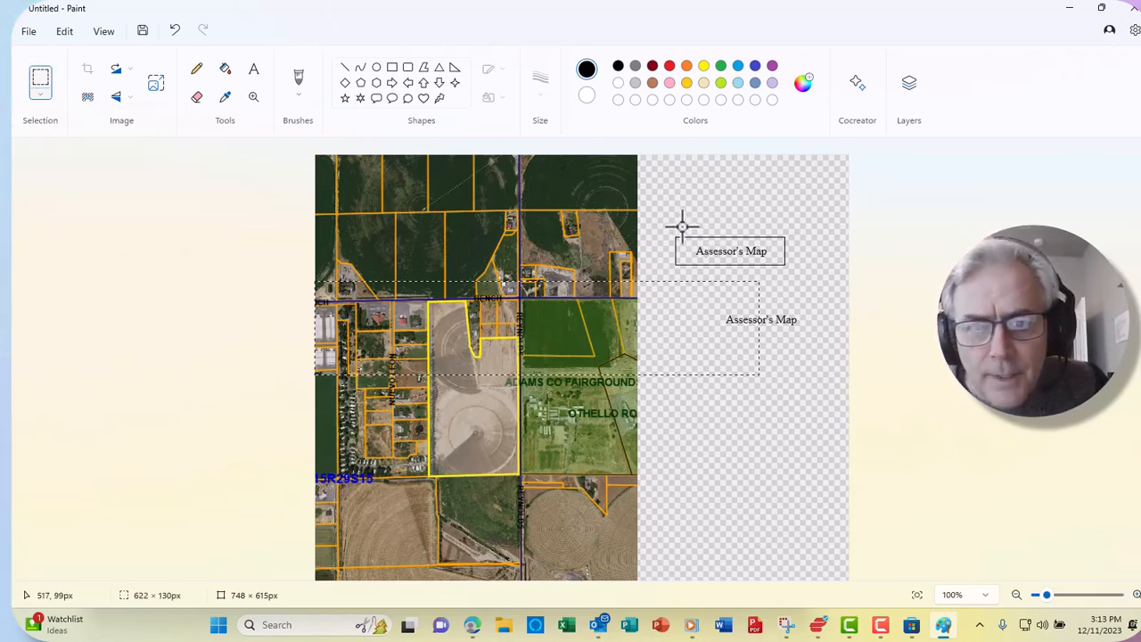
Step: Copy the framed "Assessor's Map" label, paste it and move the copy to the lower middle of the map
drag(665, 226, 790, 279)
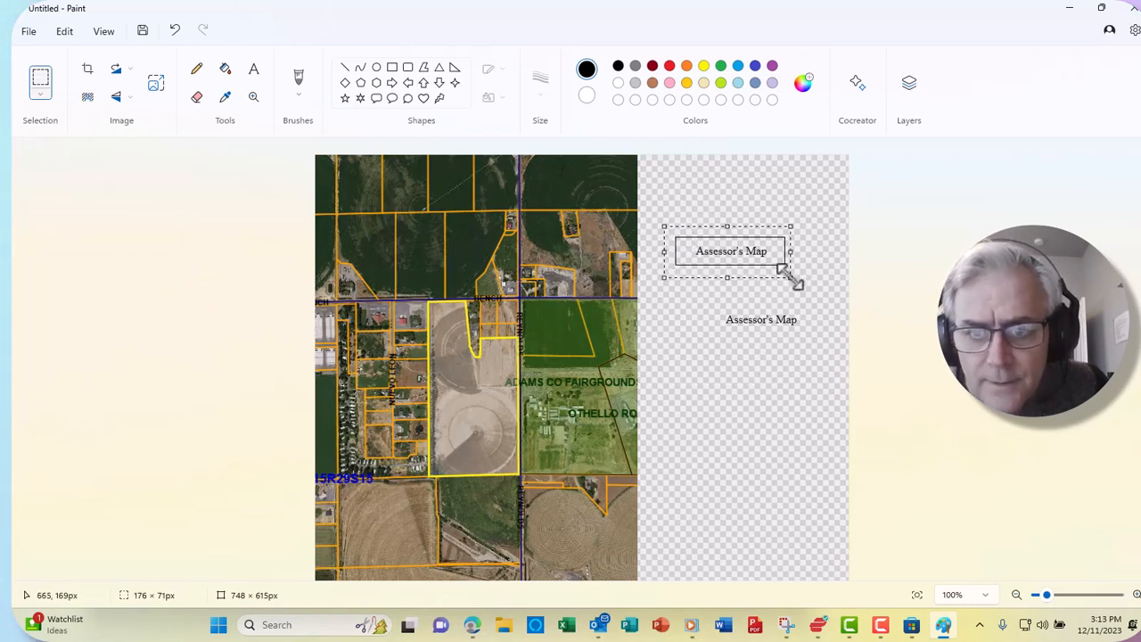
right_click(727, 252)
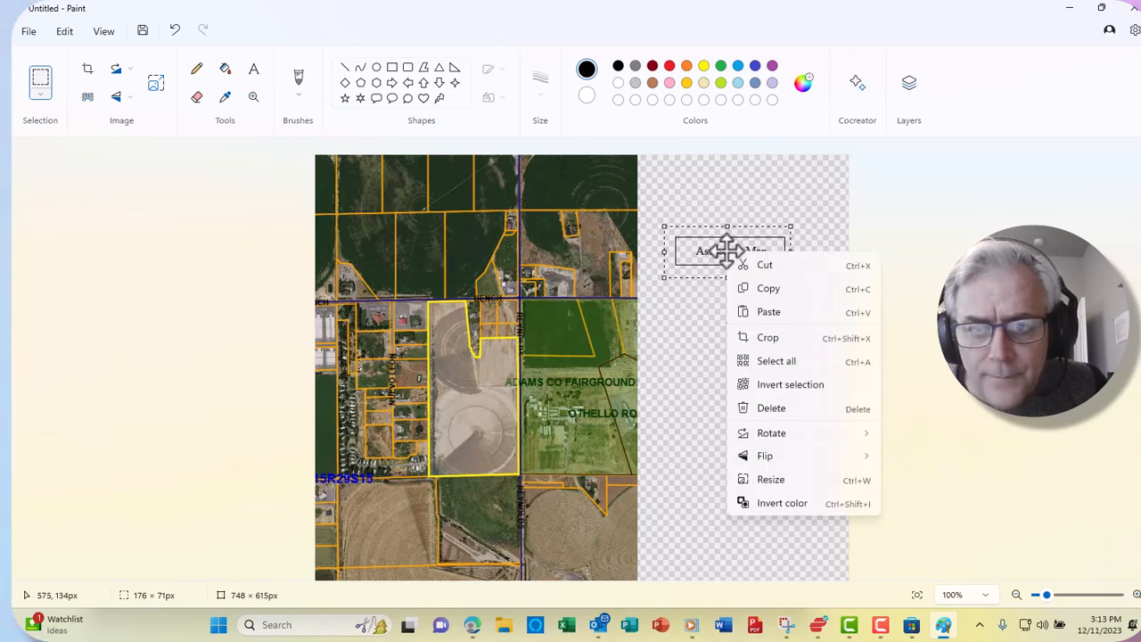
click(764, 289)
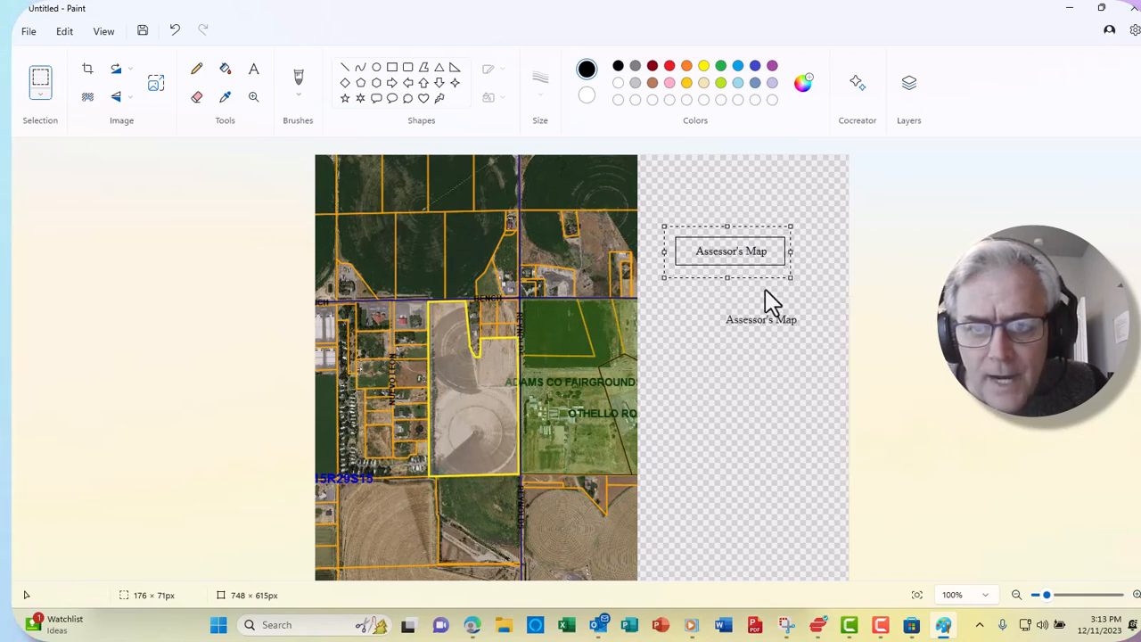
right_click(379, 230)
click(419, 291)
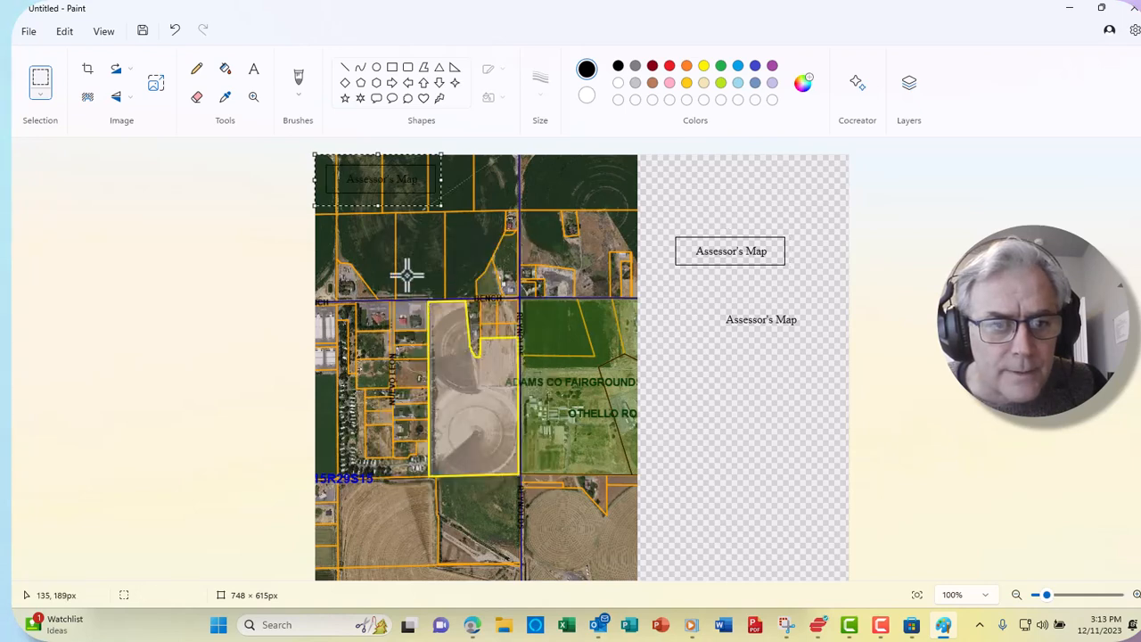
drag(375, 178, 480, 561)
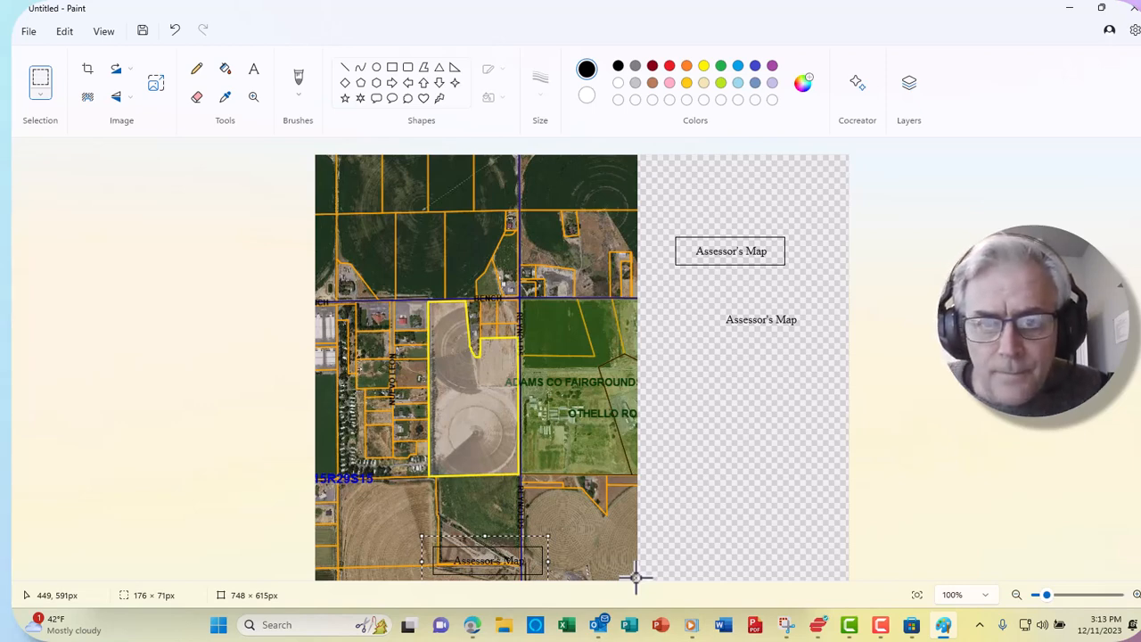
Step: Undo the pasted label, both "Assessor's Map" texts and the rectangle, leaving the pasted map
click(176, 34)
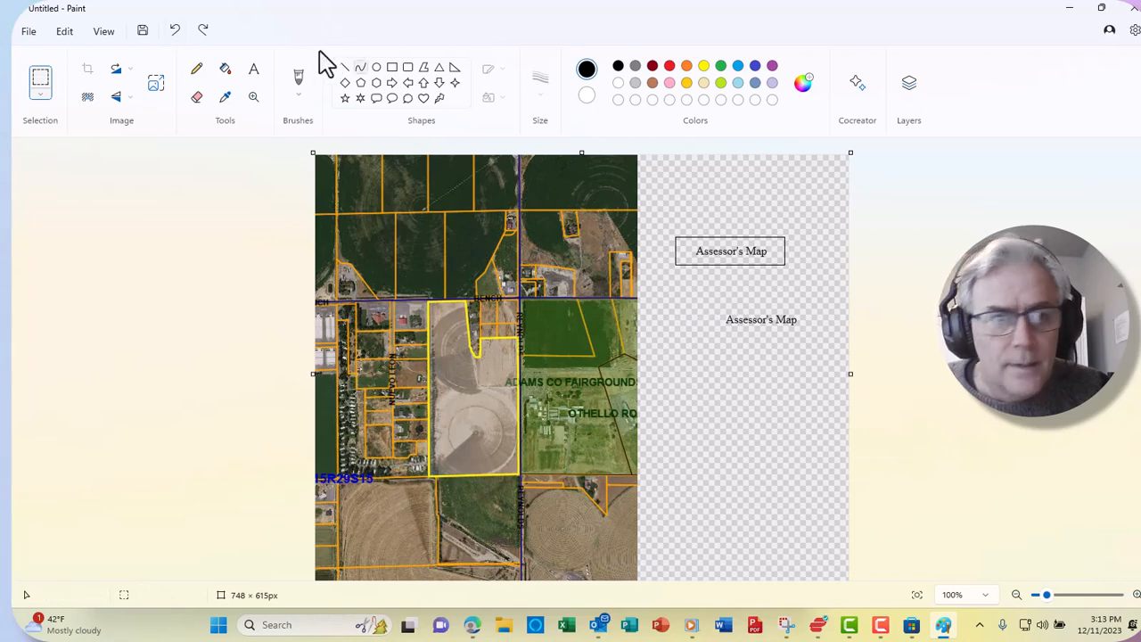
click(176, 34)
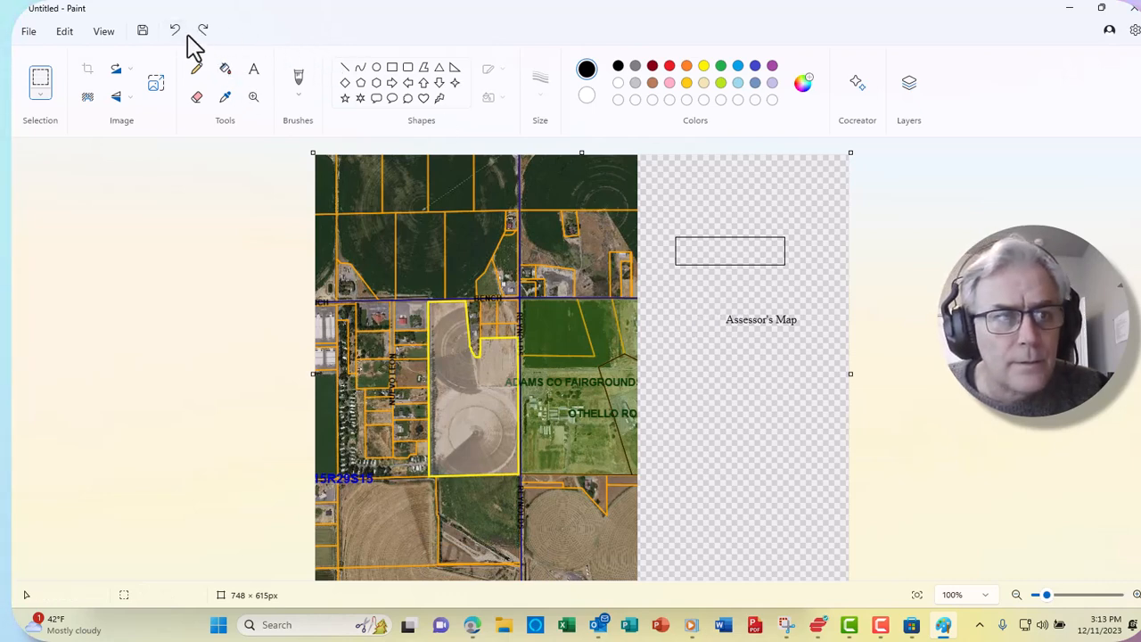
click(175, 31)
click(175, 33)
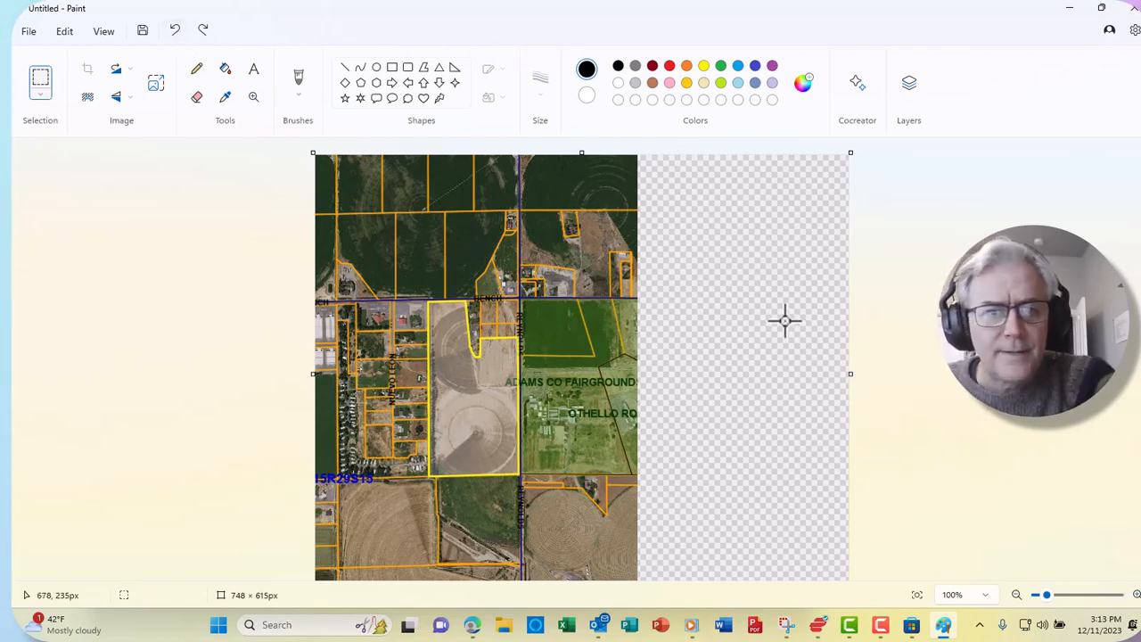
Step: Draw a new black rectangle about 161 × 45 px in the empty area beside the map with a 1 px outline
click(392, 67)
mouse_move(683, 241)
mouse_down()
mouse_move(701, 266)
mouse_move(799, 276)
mouse_up()
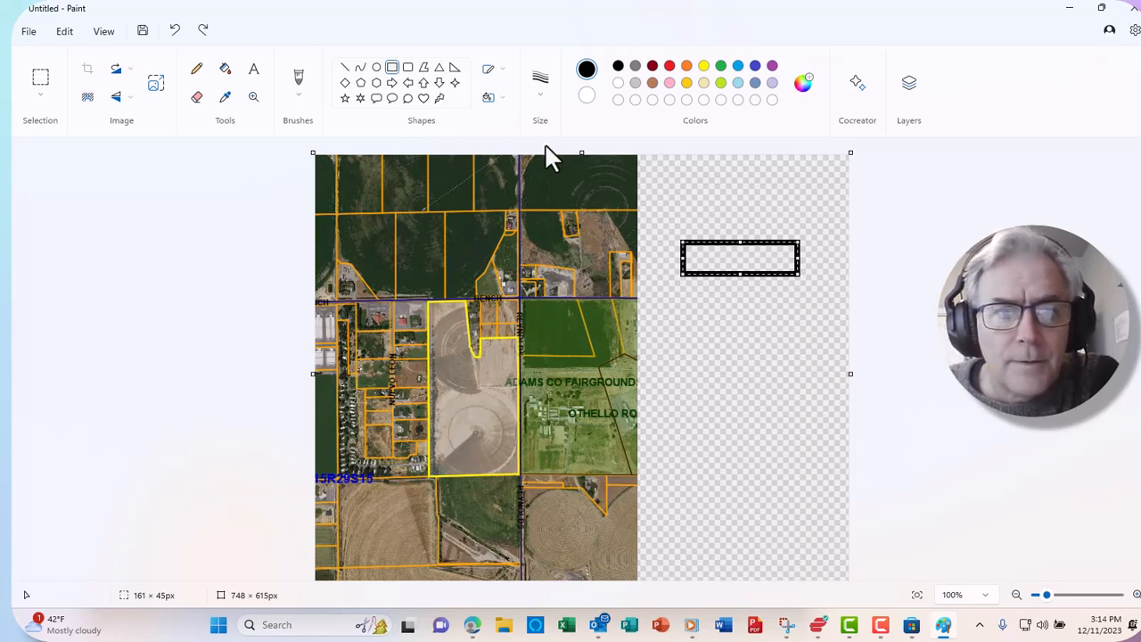
click(540, 92)
click(542, 123)
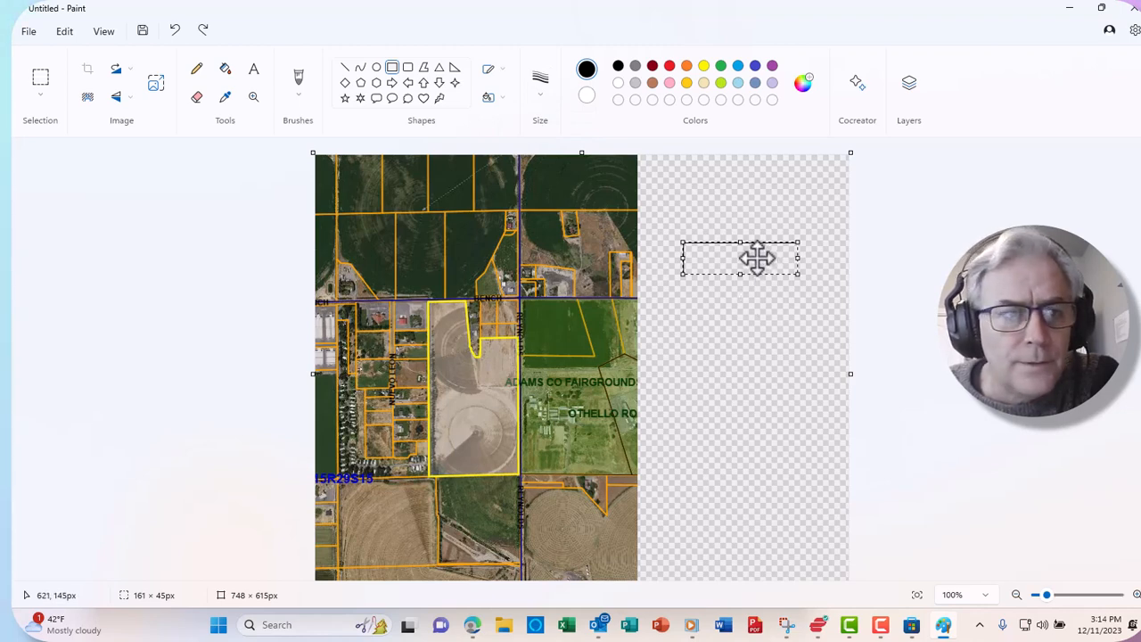
Step: Fill the rectangle beside the map with yellow
click(226, 71)
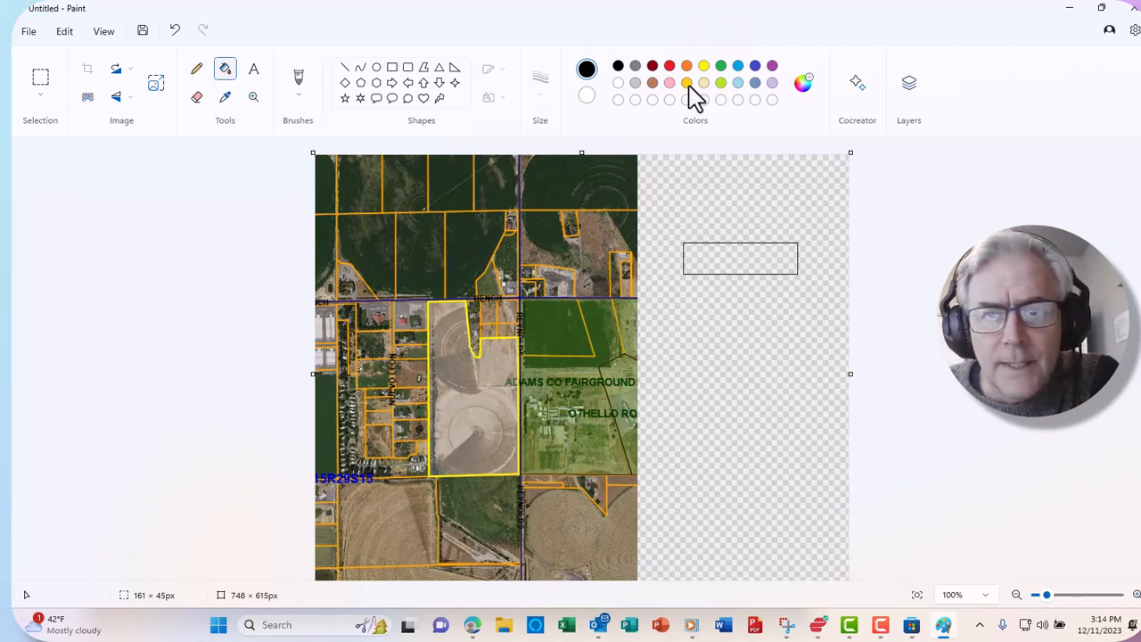
click(703, 67)
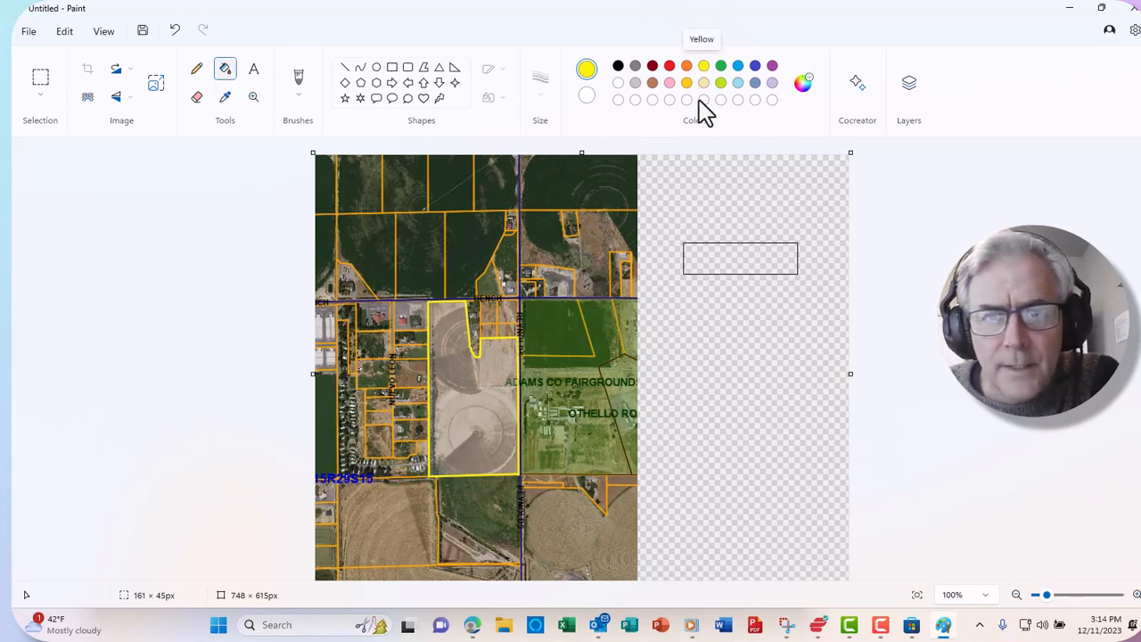
click(736, 259)
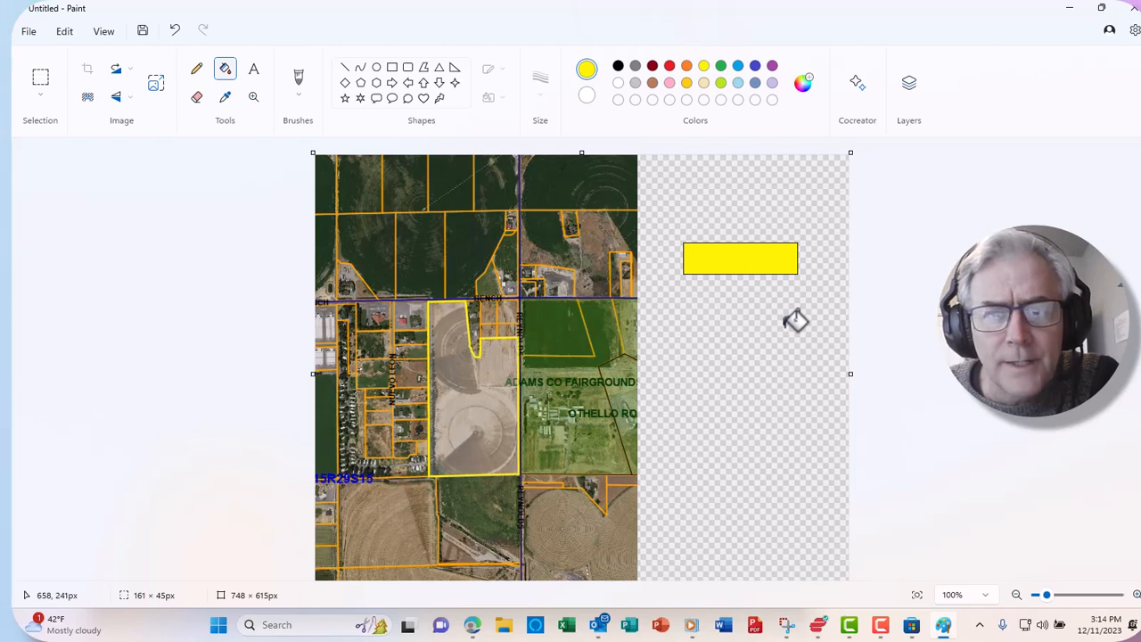
Step: Refill the rectangle beside the map with white
click(587, 97)
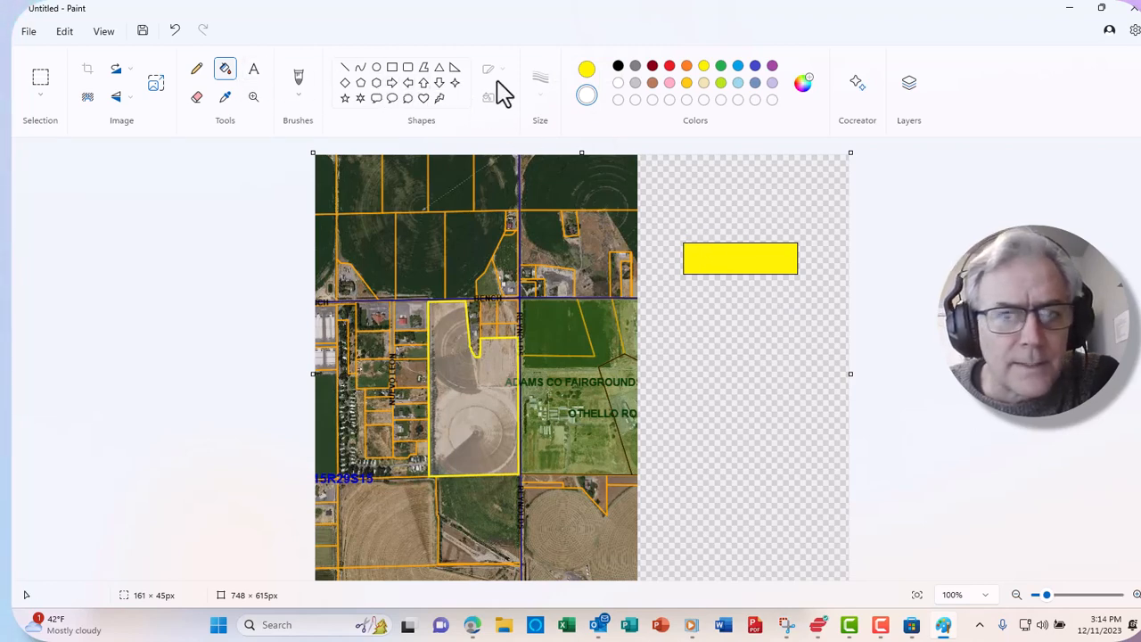
click(584, 71)
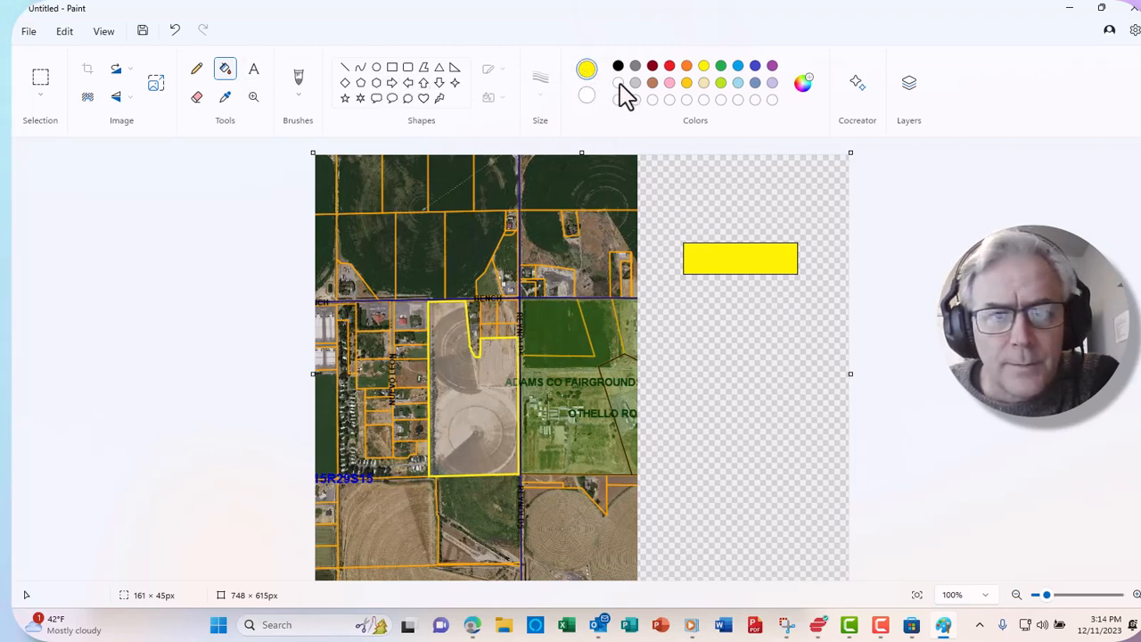
click(618, 82)
click(724, 254)
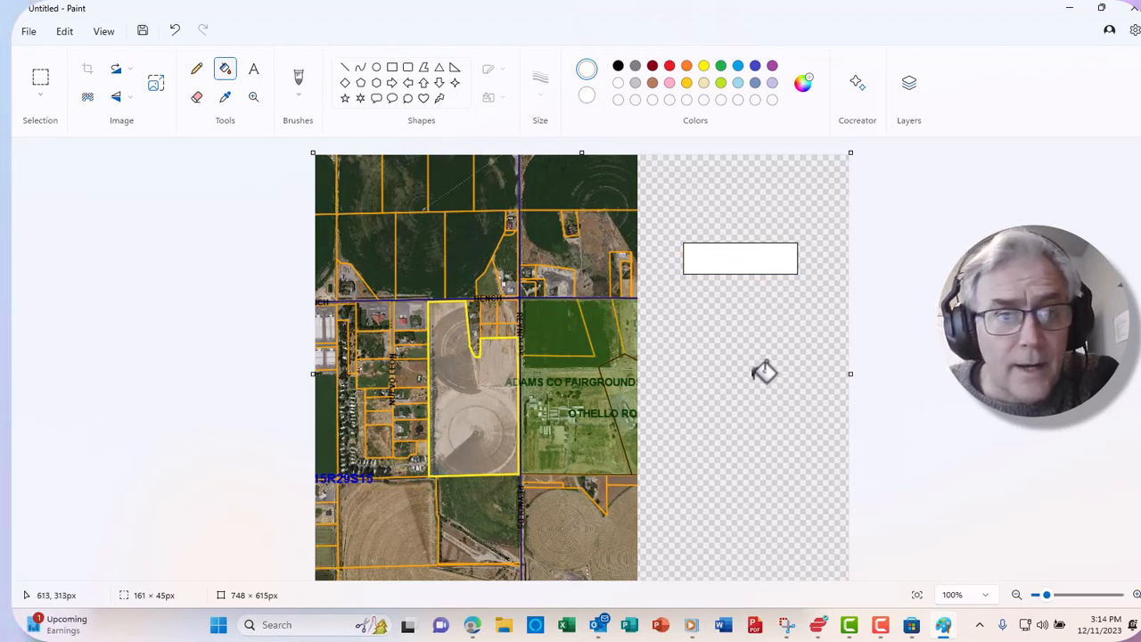
Step: Add the text "Assessor's Map" in 12 pt Times New Roman and place it inside the white rectangle
click(254, 71)
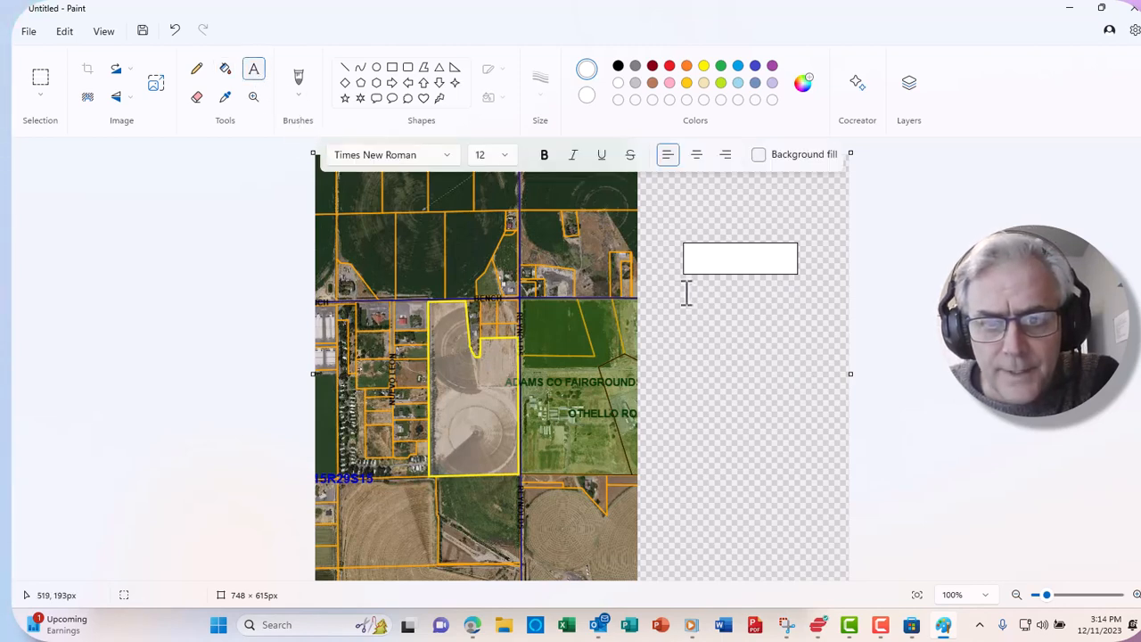
drag(683, 292, 797, 312)
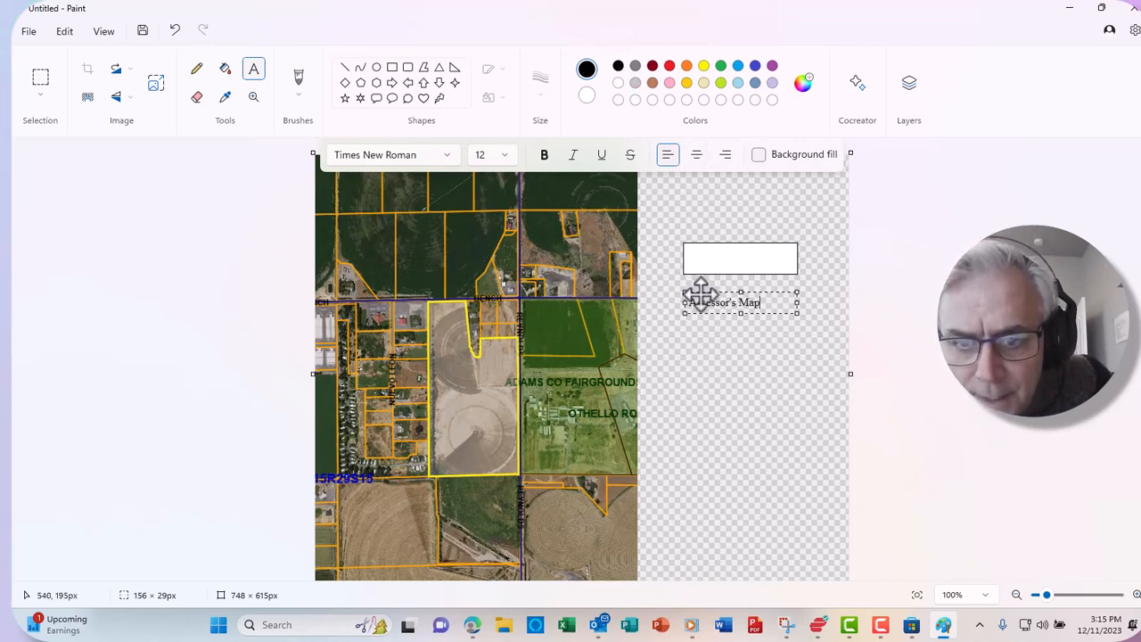
drag(694, 290, 717, 248)
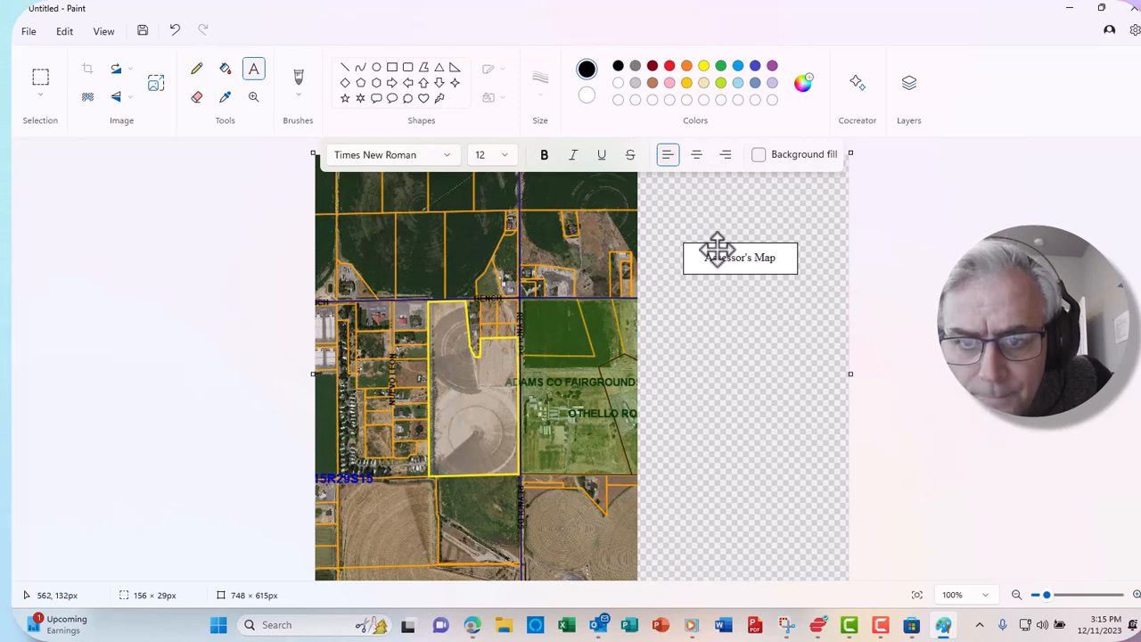
click(746, 339)
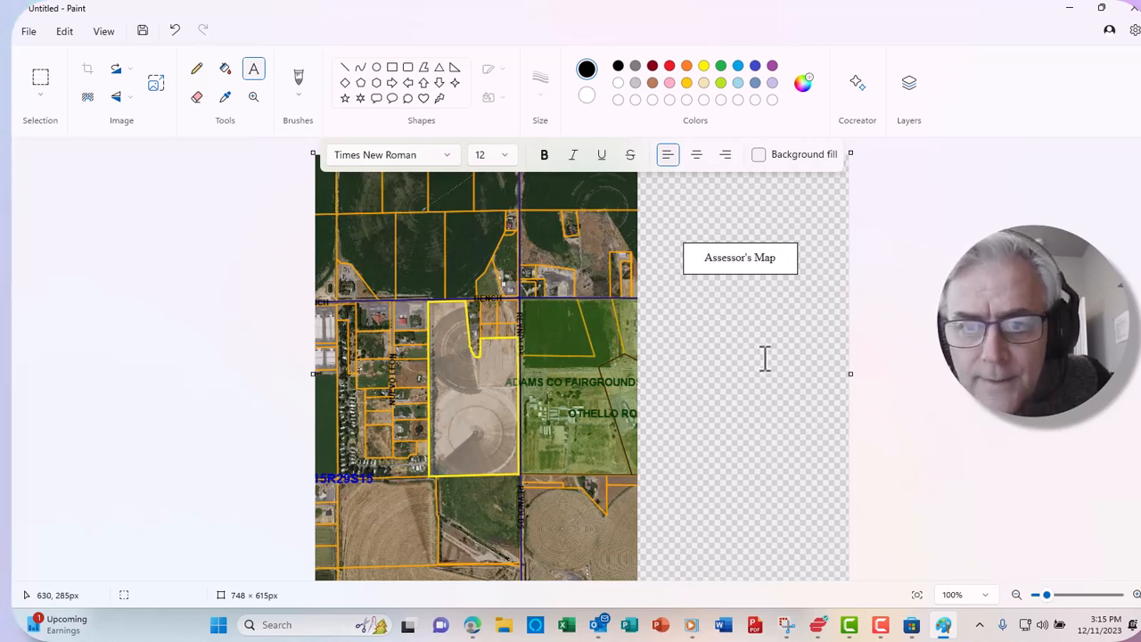
Step: Select the white "Assessor's Map" label with its frame, copy it and paste it onto the map
click(39, 86)
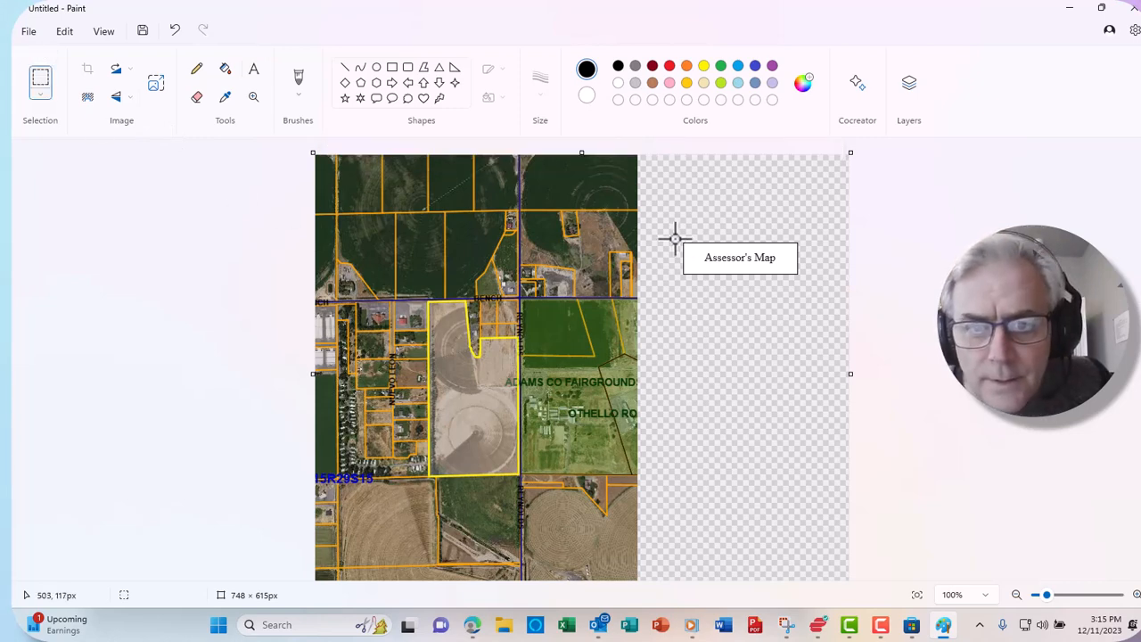
drag(673, 234, 806, 284)
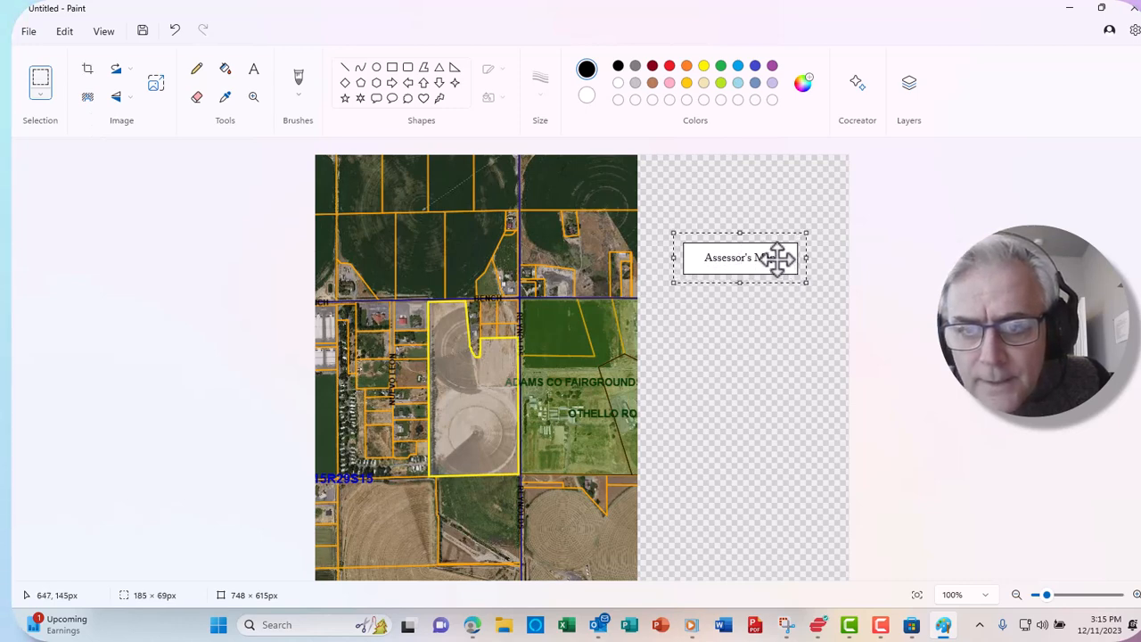
right_click(778, 259)
click(813, 297)
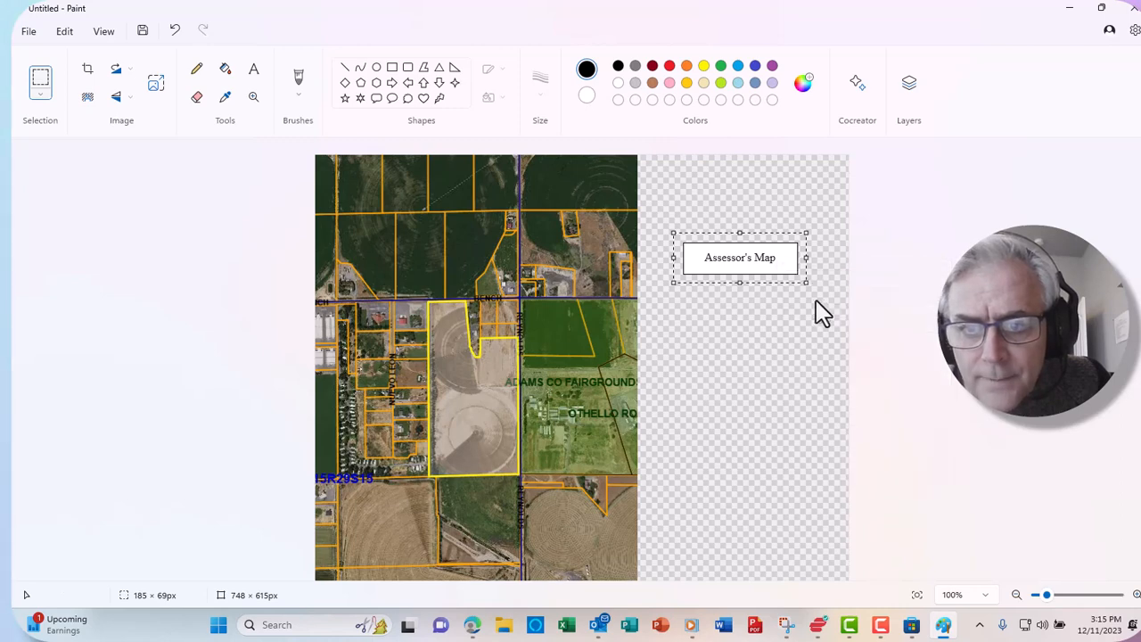
right_click(372, 246)
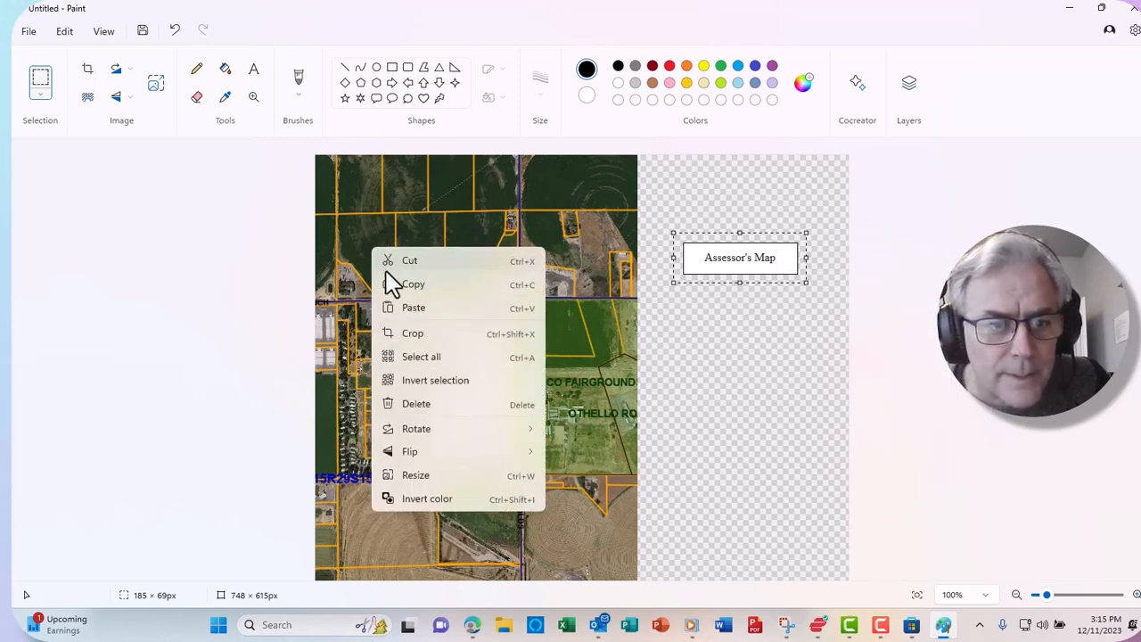
click(410, 308)
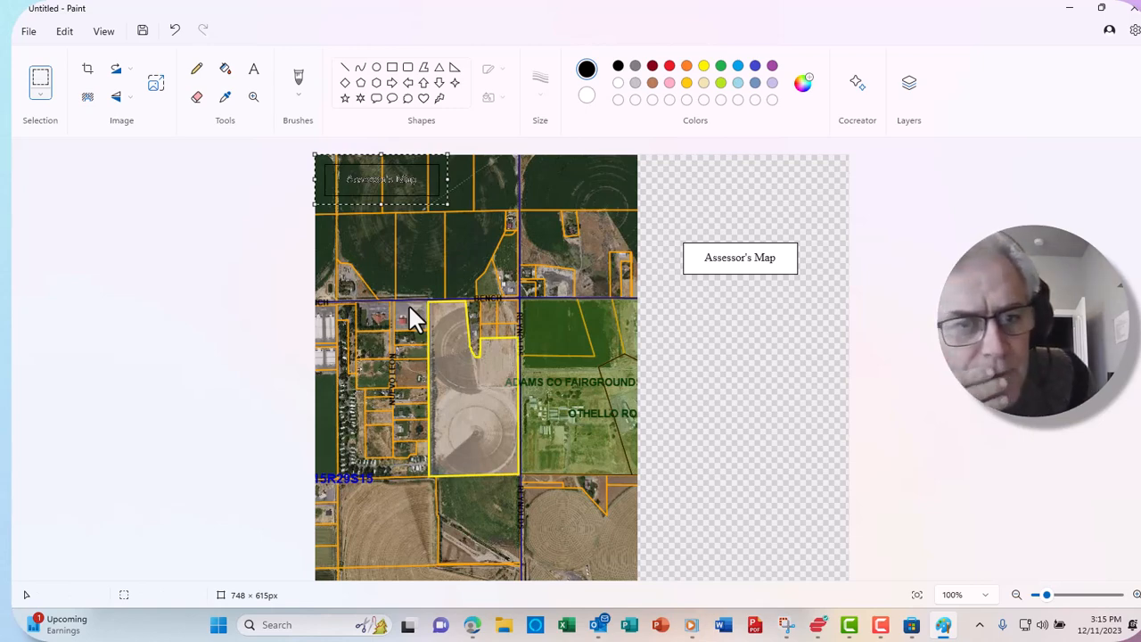
Step: Undo the pasted label, the "Assessor's Map" text, the fills and the rectangle beside the map
click(175, 32)
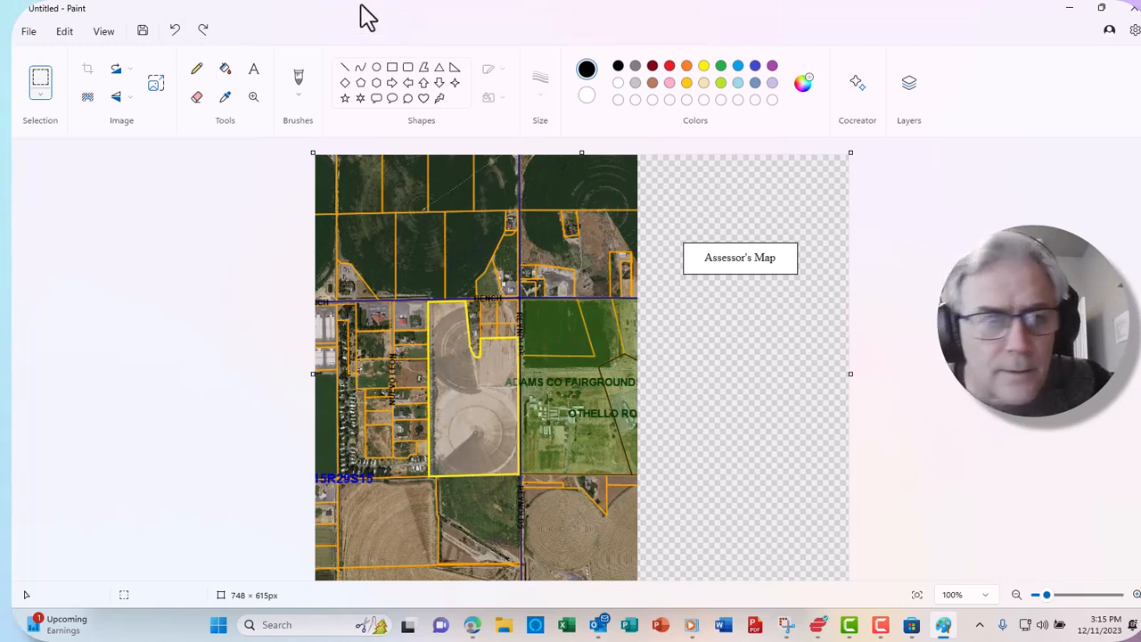
click(176, 33)
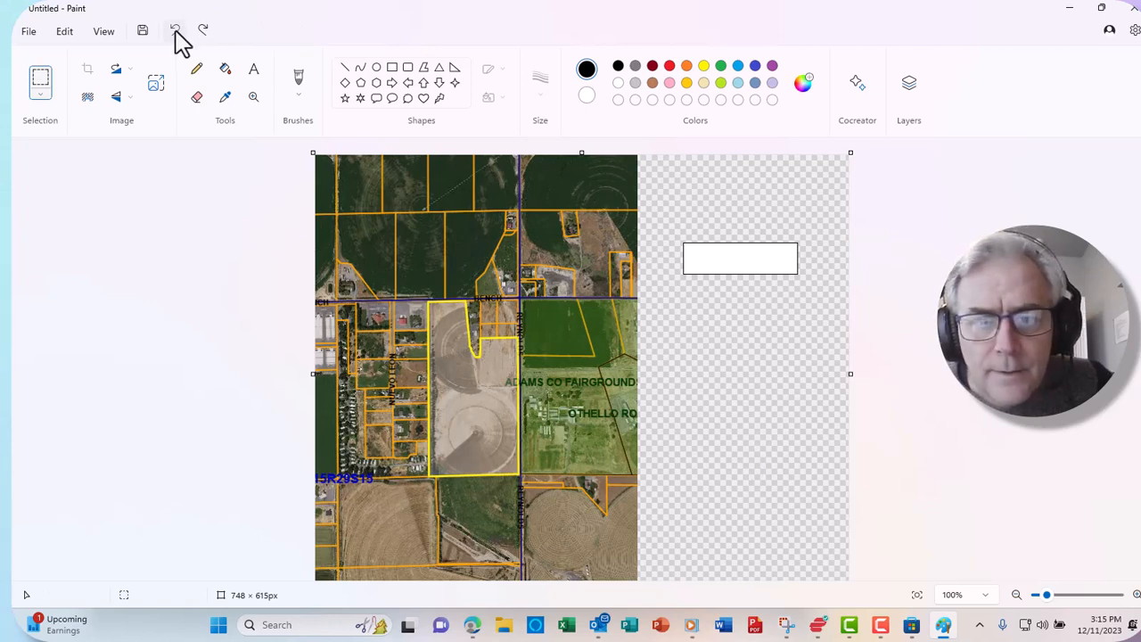
click(176, 33)
click(175, 33)
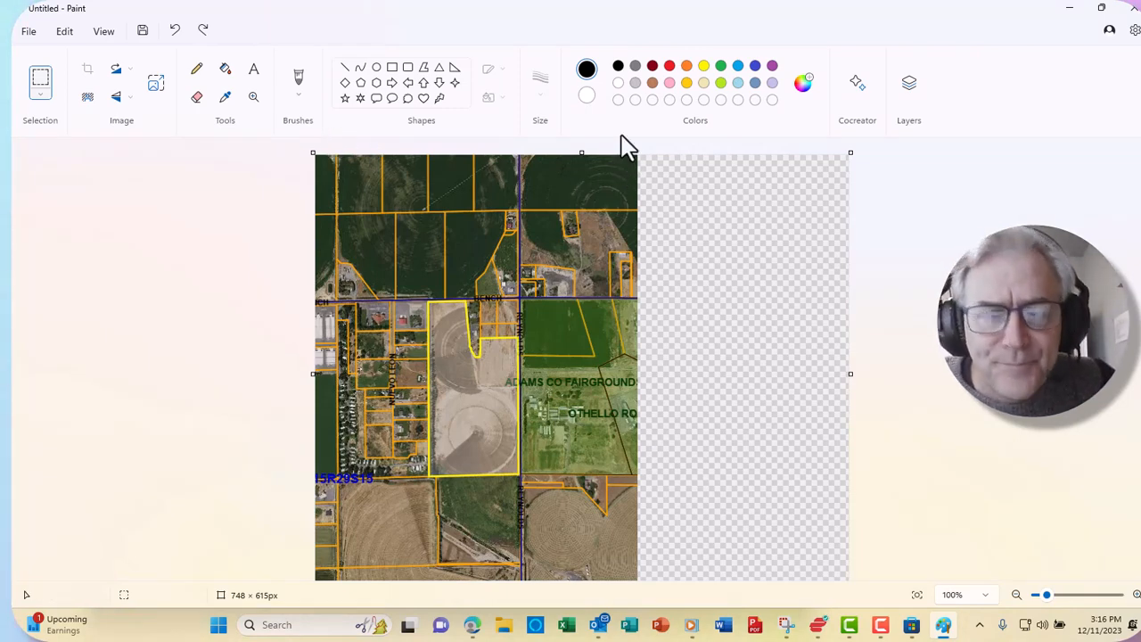
Step: Draw a black-outlined rectangle about 154 × 34 px beside the map and fill it with the custom off-white color #E9EDF2
click(394, 70)
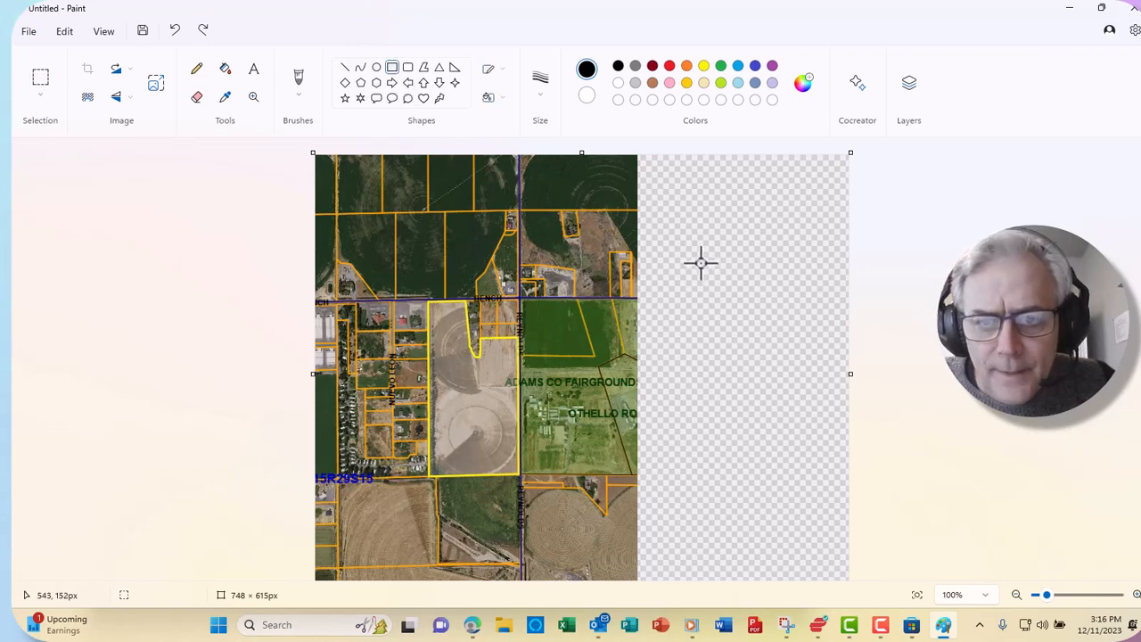
drag(688, 258, 800, 281)
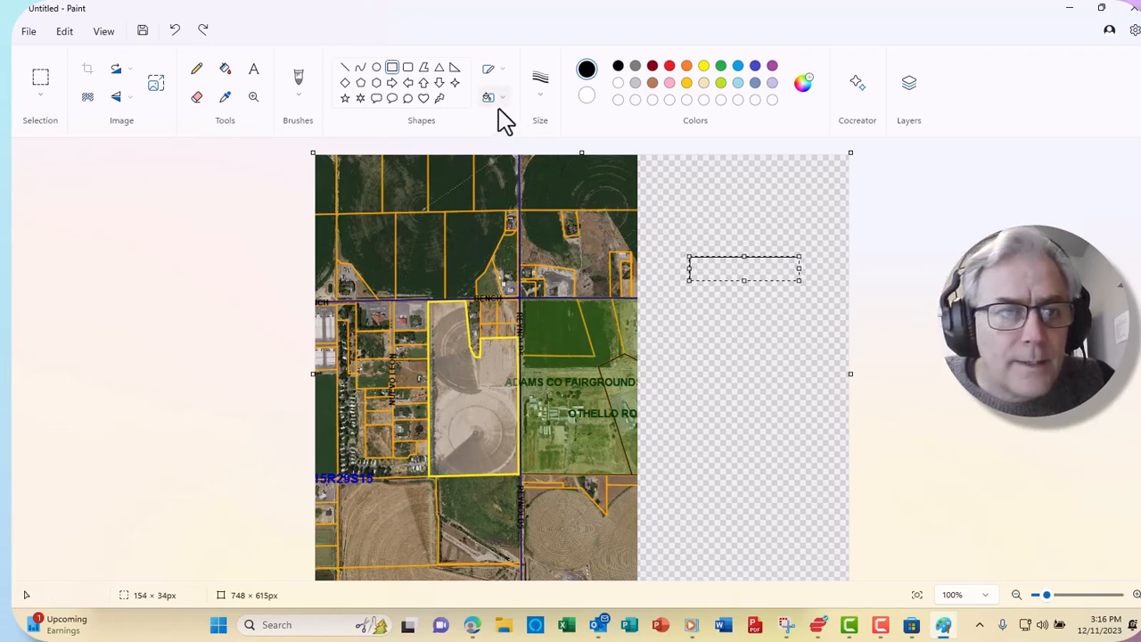
click(223, 80)
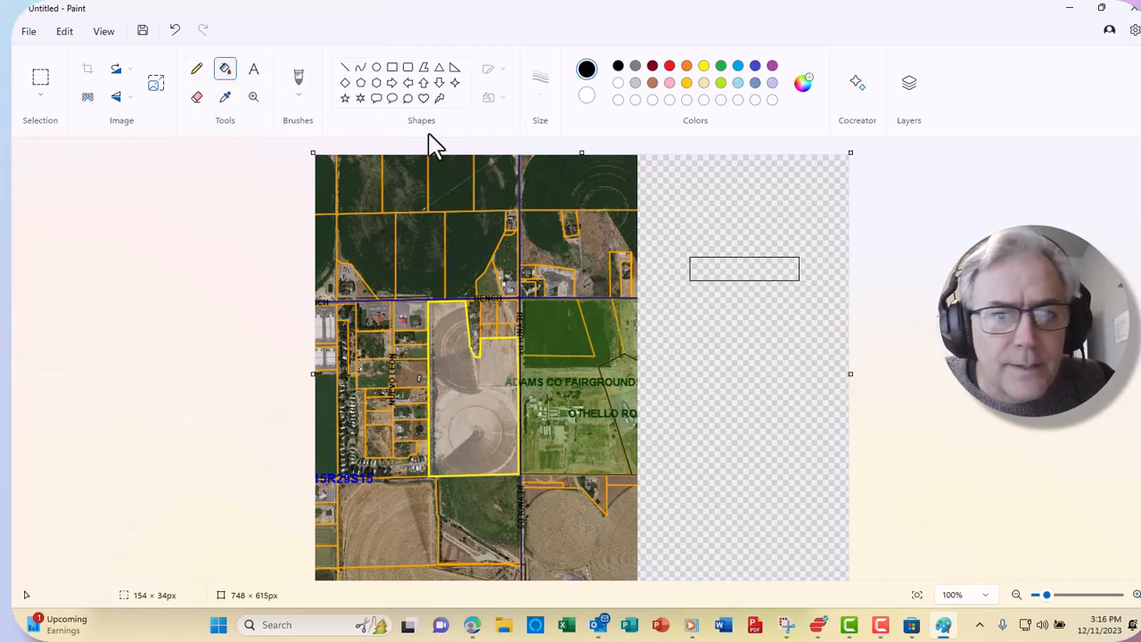
click(804, 88)
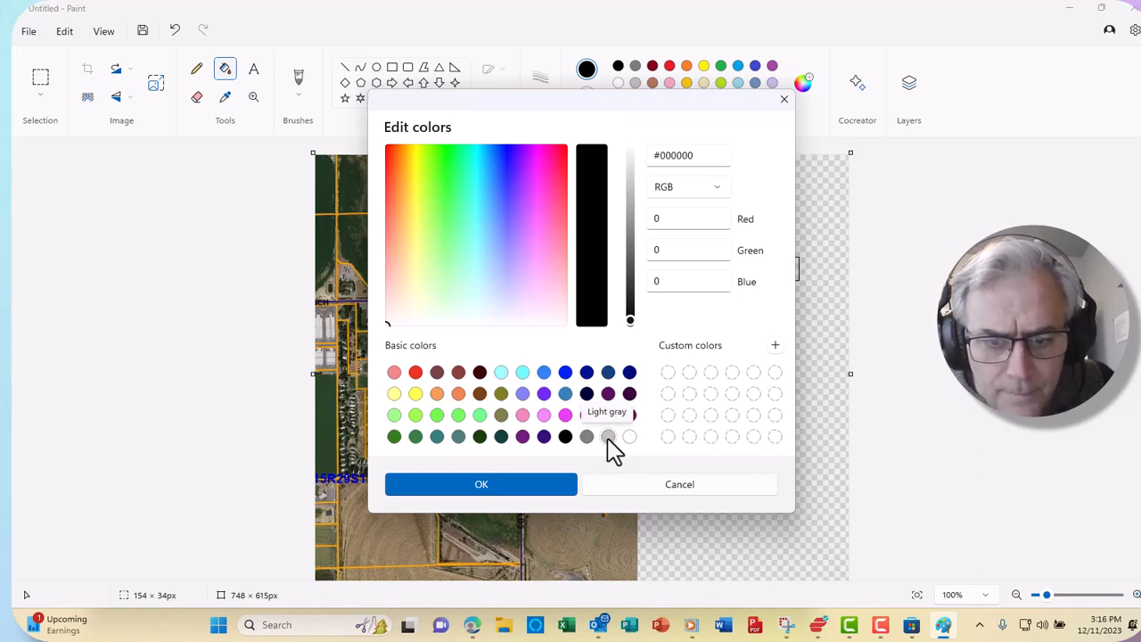
click(493, 322)
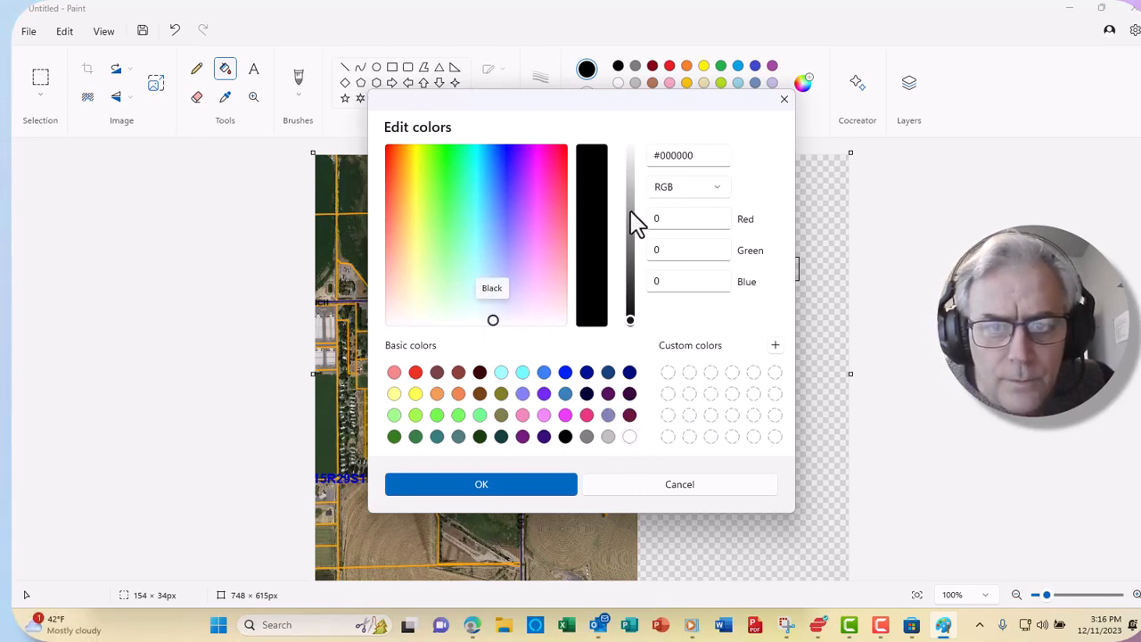
drag(630, 316, 635, 170)
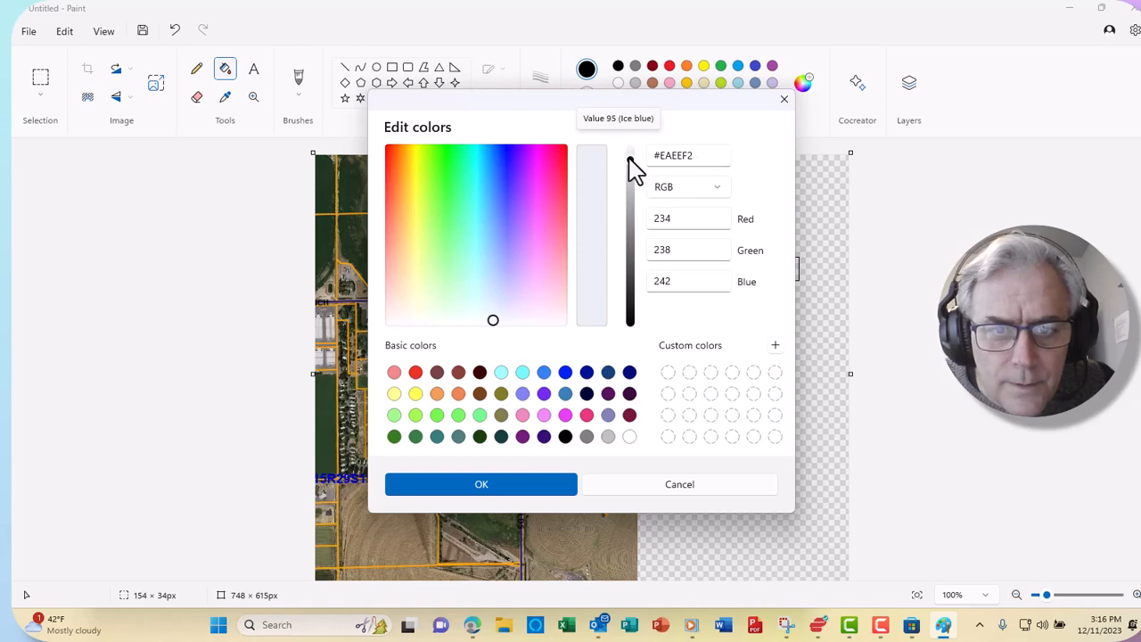
click(494, 319)
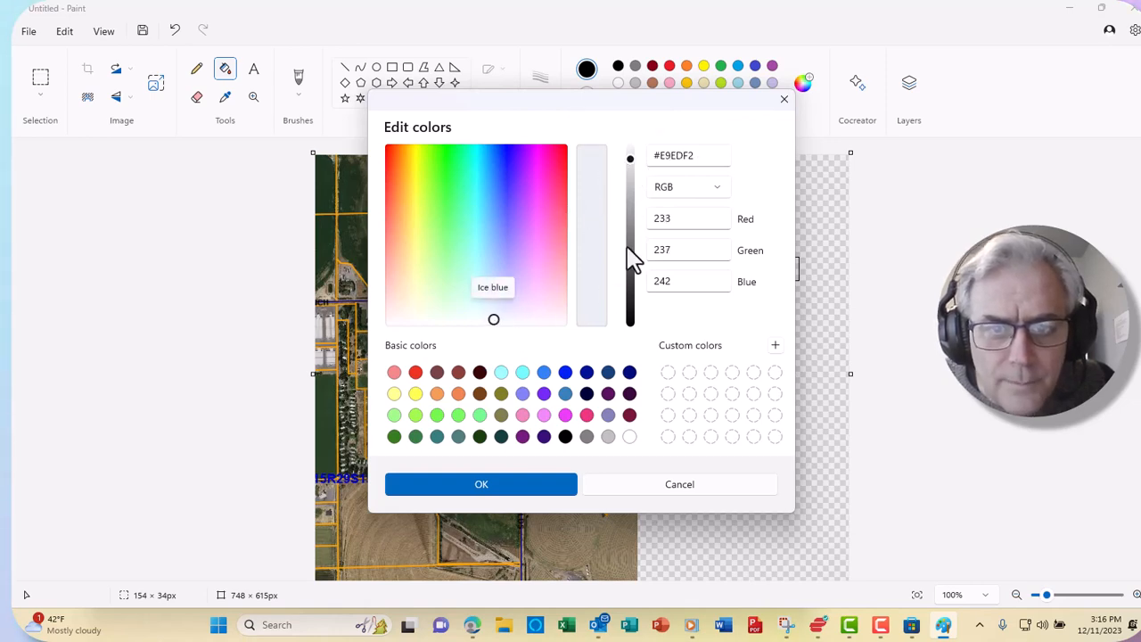
click(481, 484)
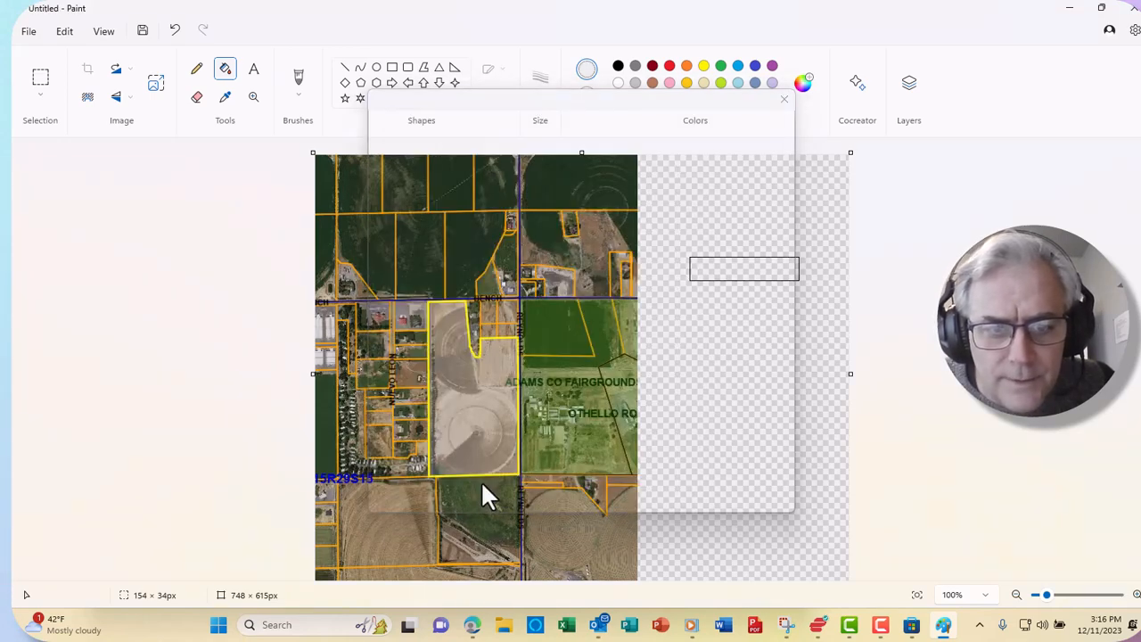
click(723, 270)
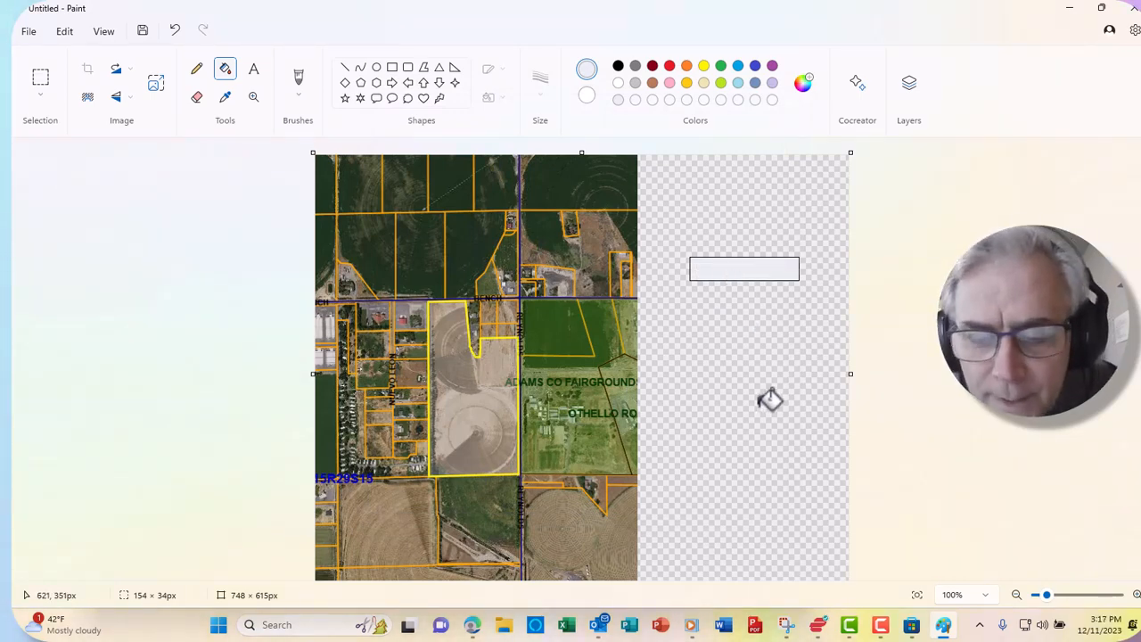
Step: Add black "Assessor's Map" text in 12 pt Times New Roman and move it inside the off-white rectangle
click(254, 71)
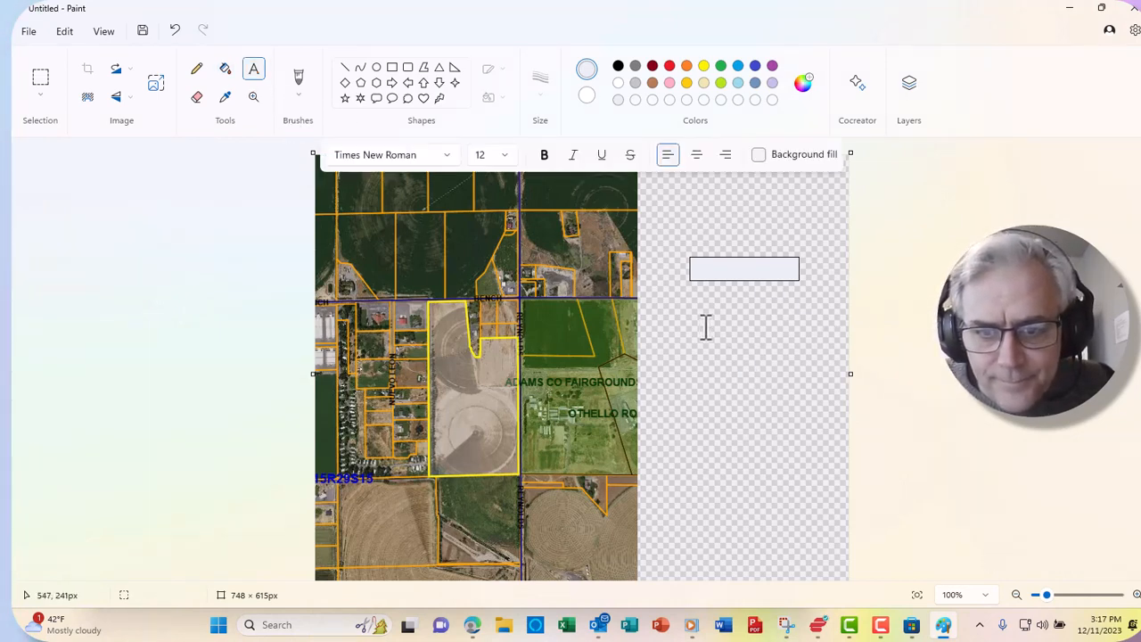
drag(693, 314, 800, 335)
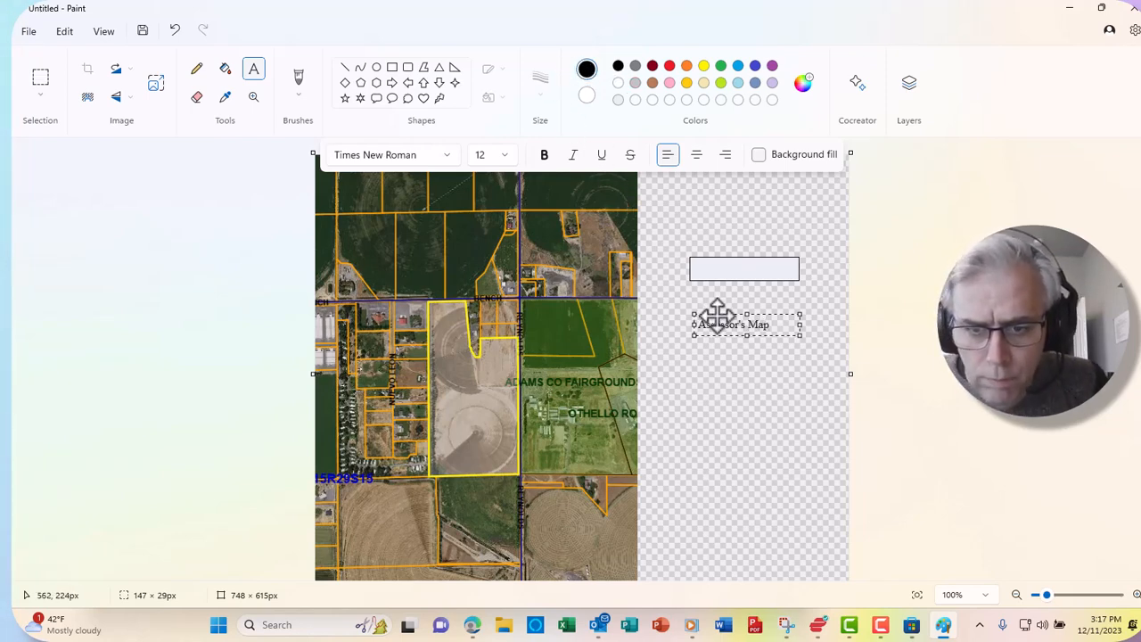
drag(718, 317, 727, 259)
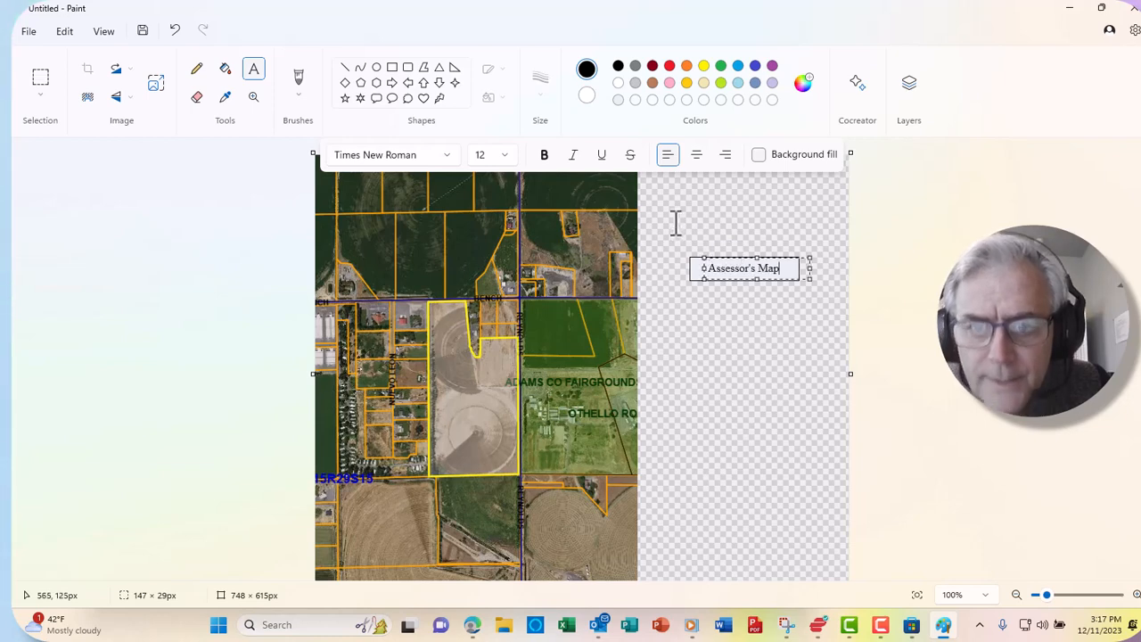
Step: Copy the framed off-white "Assessor's Map" label beside the map with a transparent selection and place the copy centered near the map's lower edge
click(42, 89)
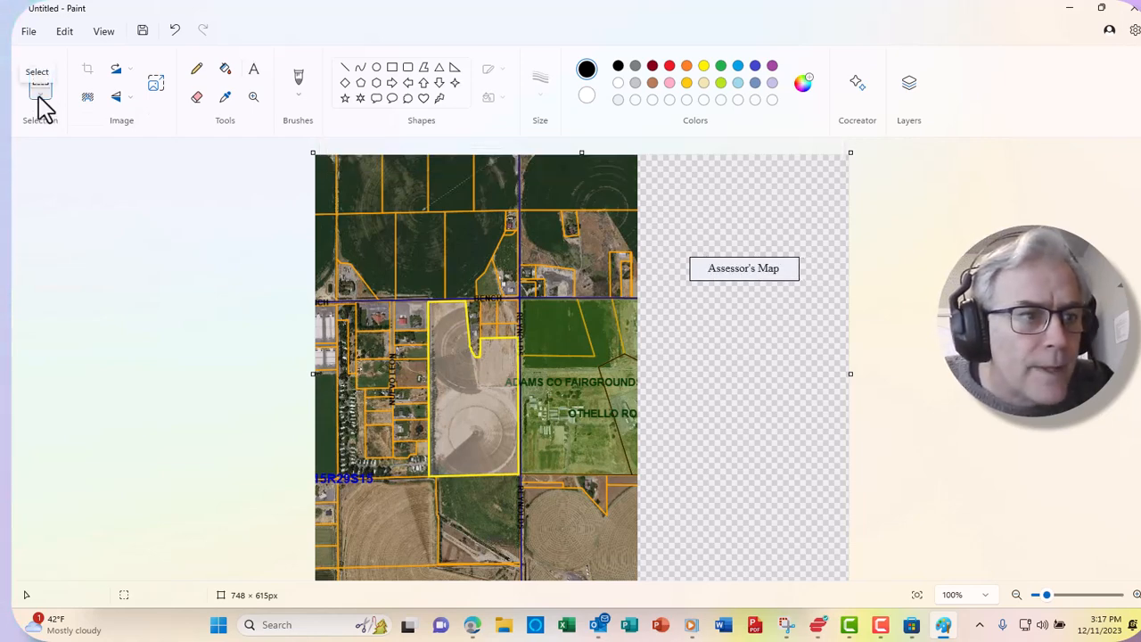
click(39, 96)
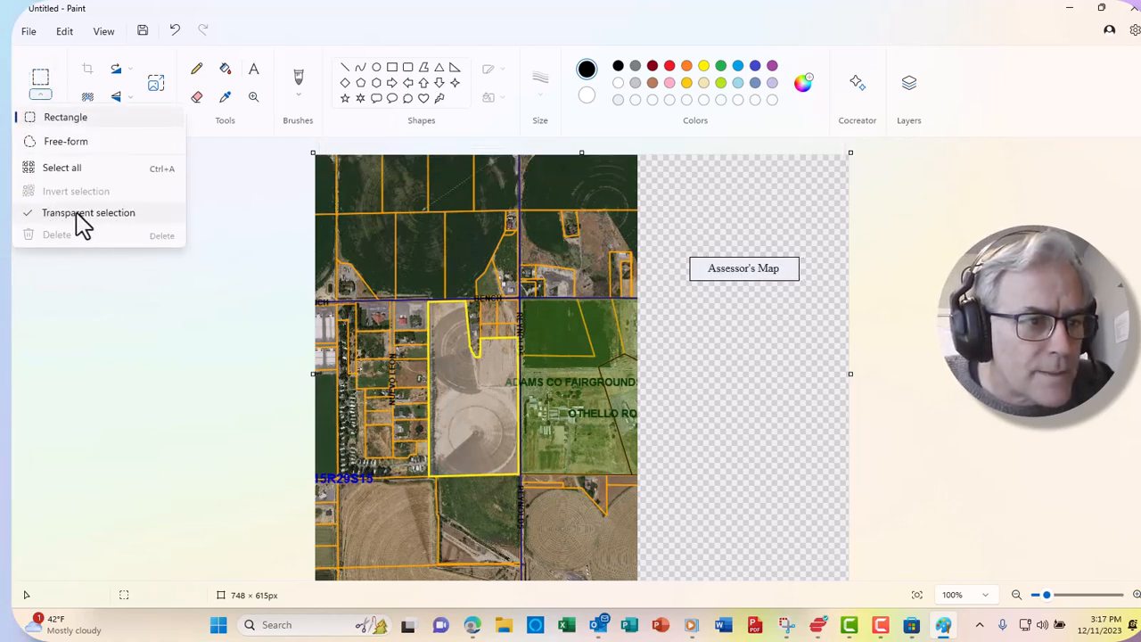
click(40, 85)
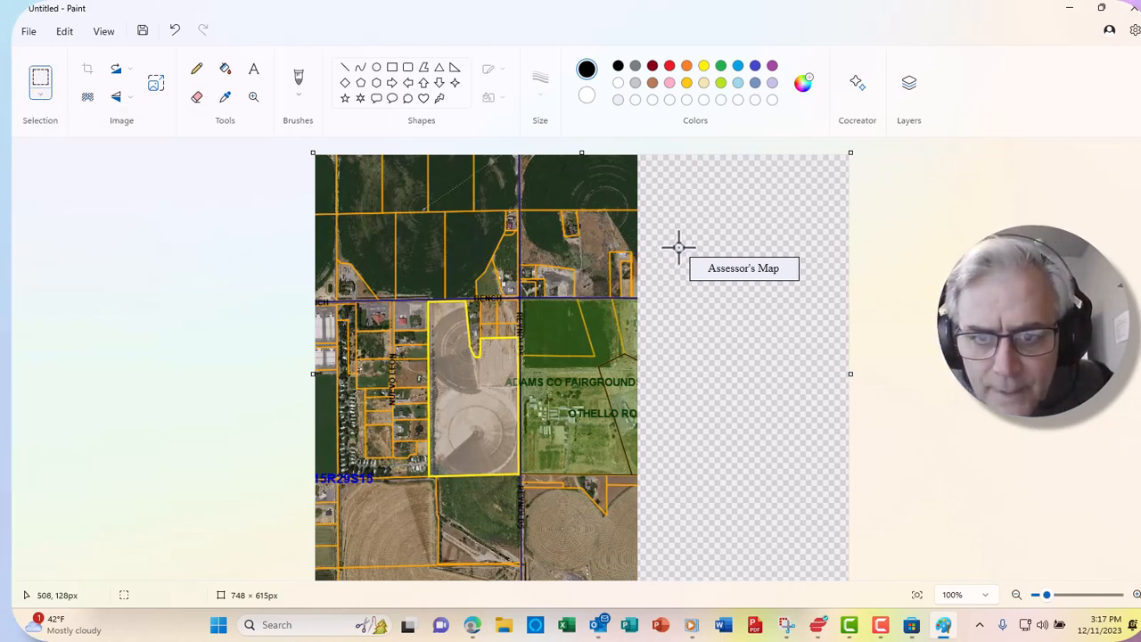
drag(681, 247, 807, 290)
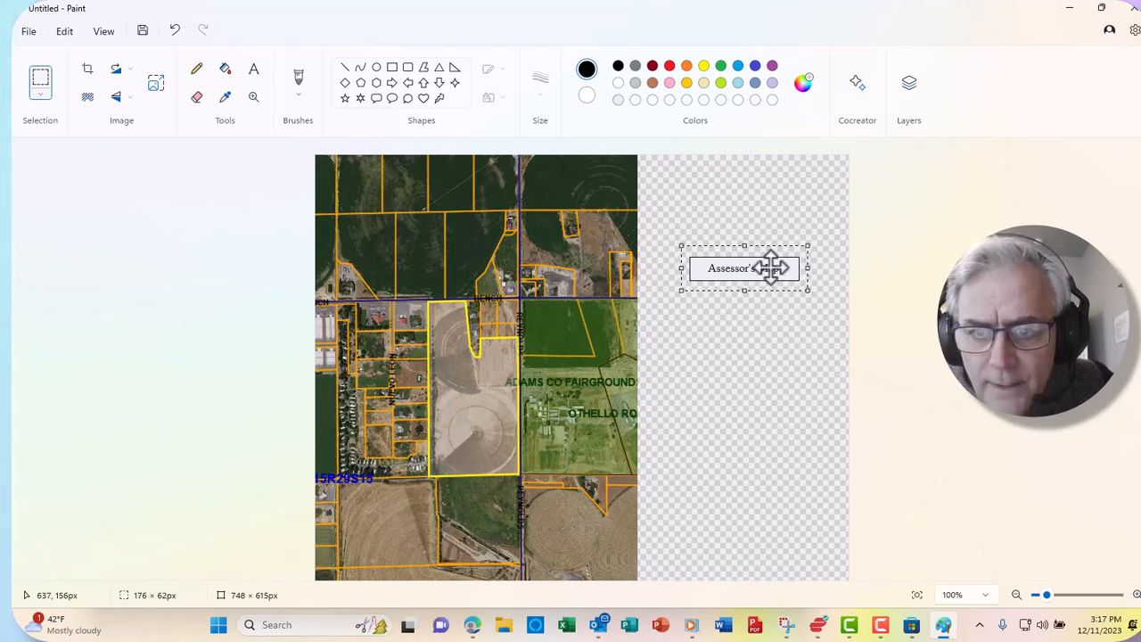
right_click(771, 267)
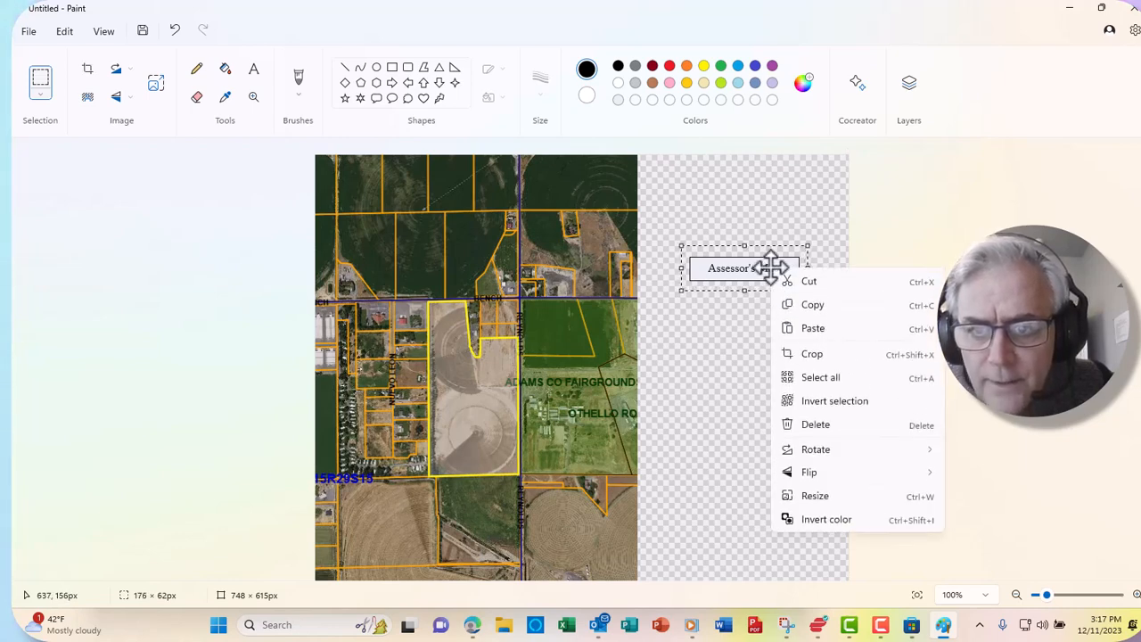
click(812, 305)
right_click(383, 243)
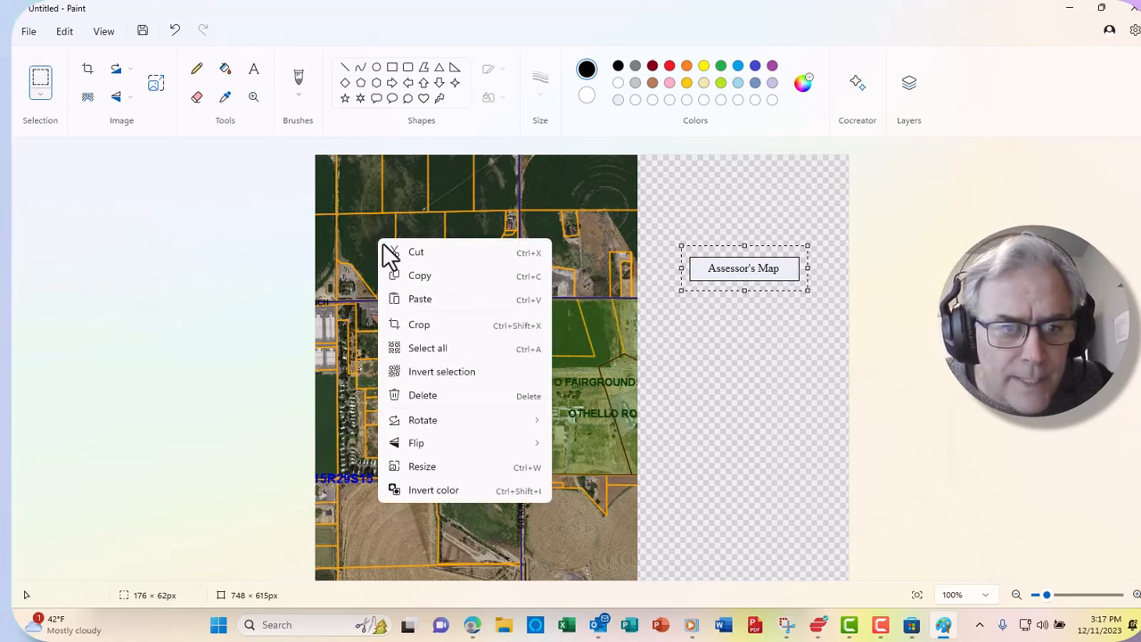
click(426, 299)
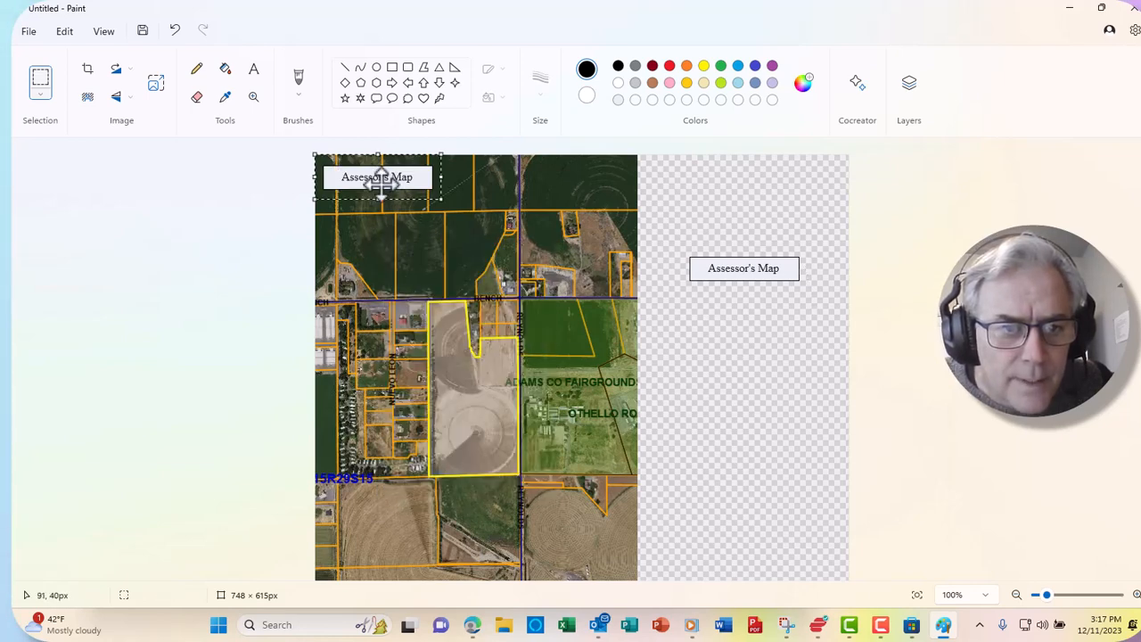
drag(371, 178, 481, 567)
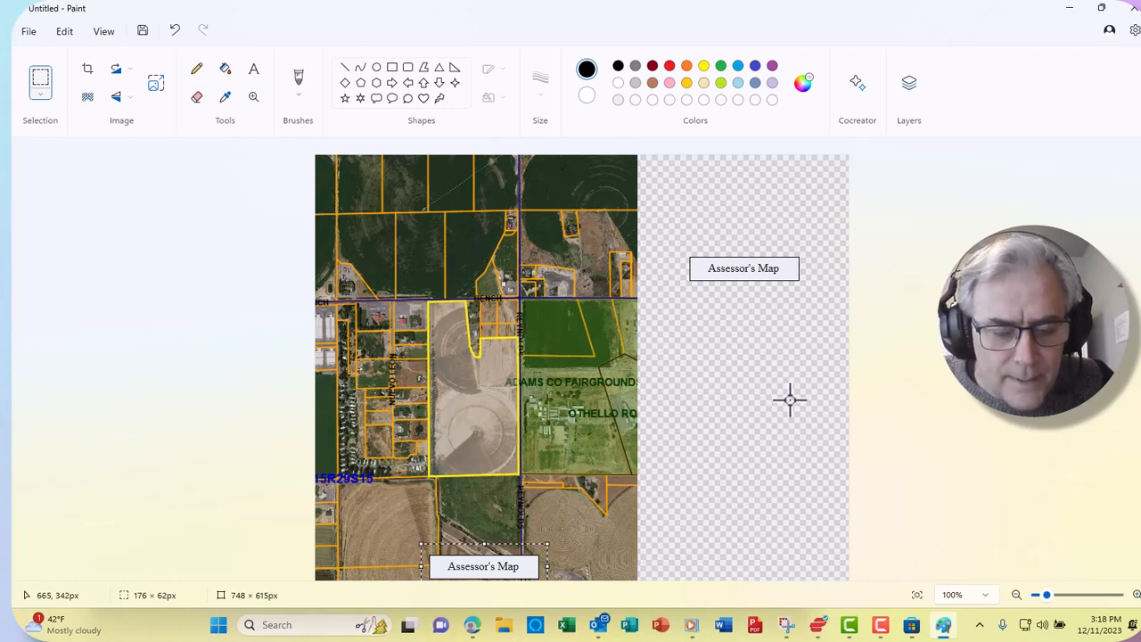
Step: Draw a black-outlined left-pointing block arrow about 59 × 27 px beside the map, below the label, and fill it with yellow
click(408, 83)
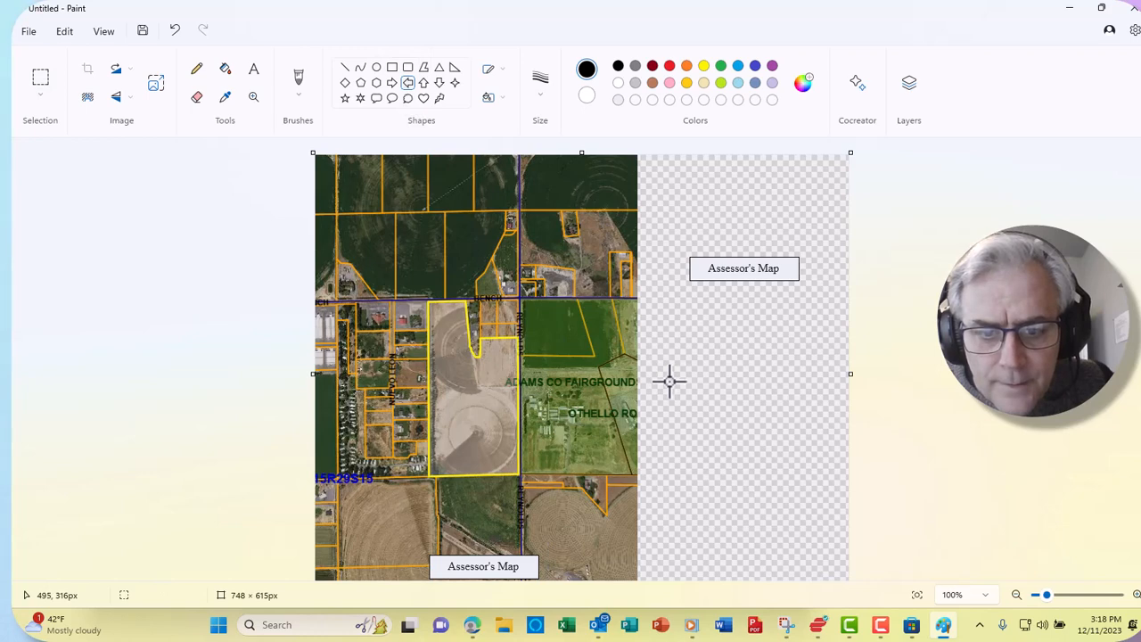
drag(683, 366, 727, 385)
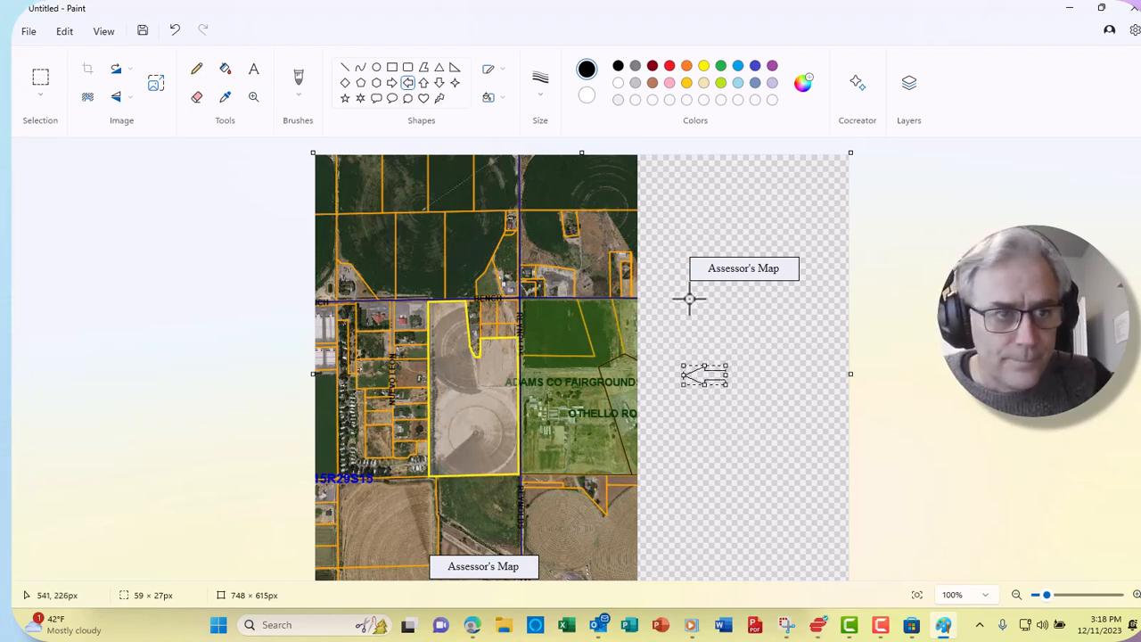
click(223, 71)
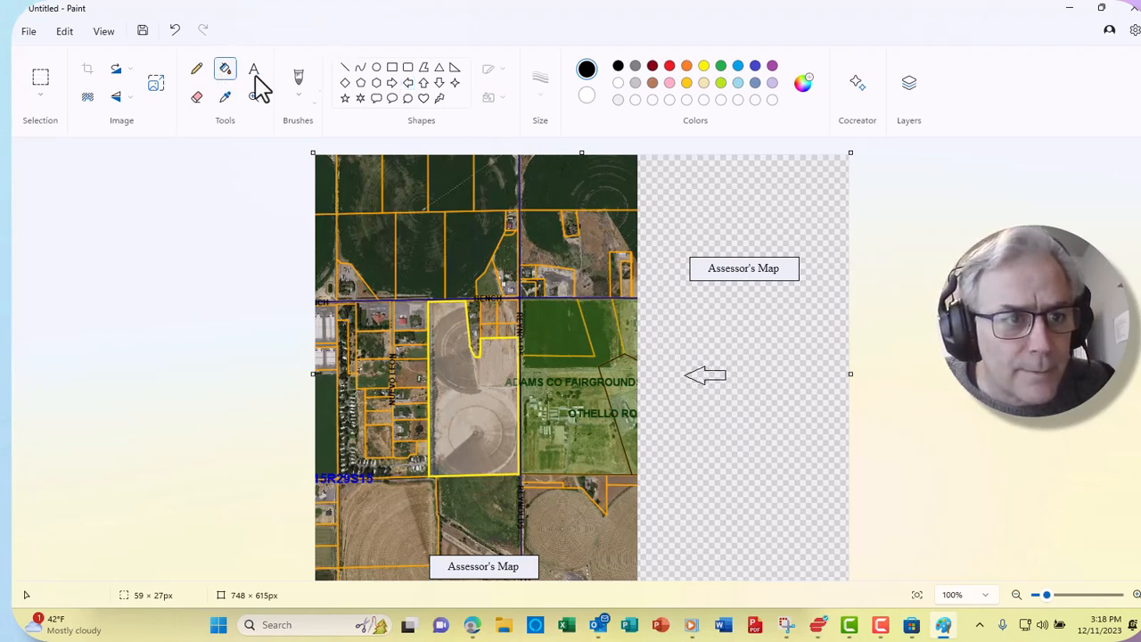
click(702, 68)
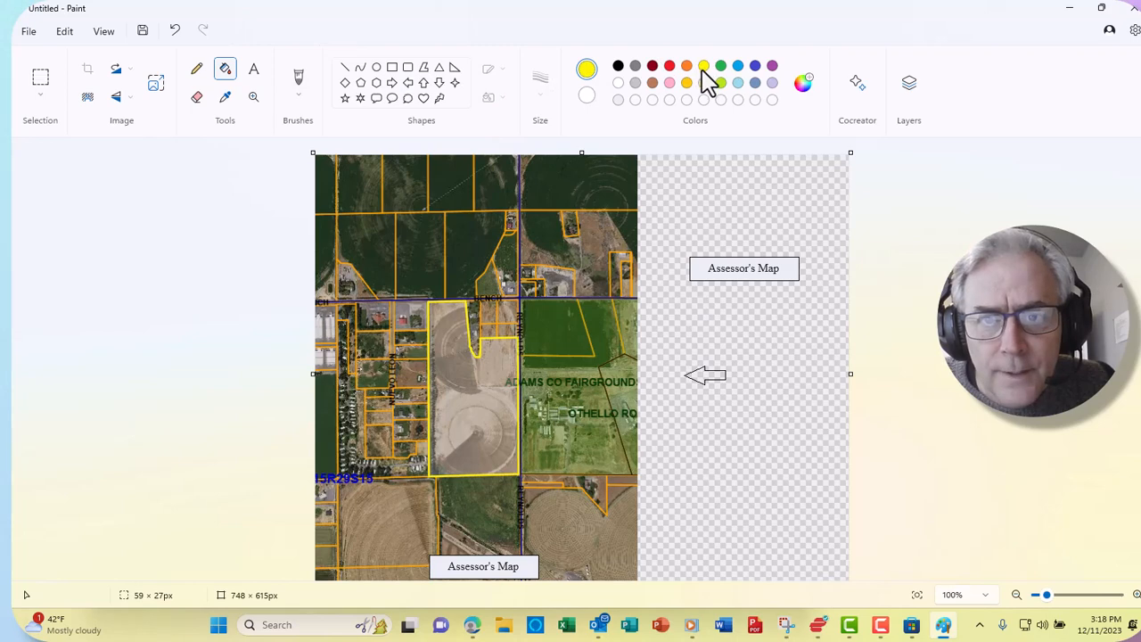
click(708, 375)
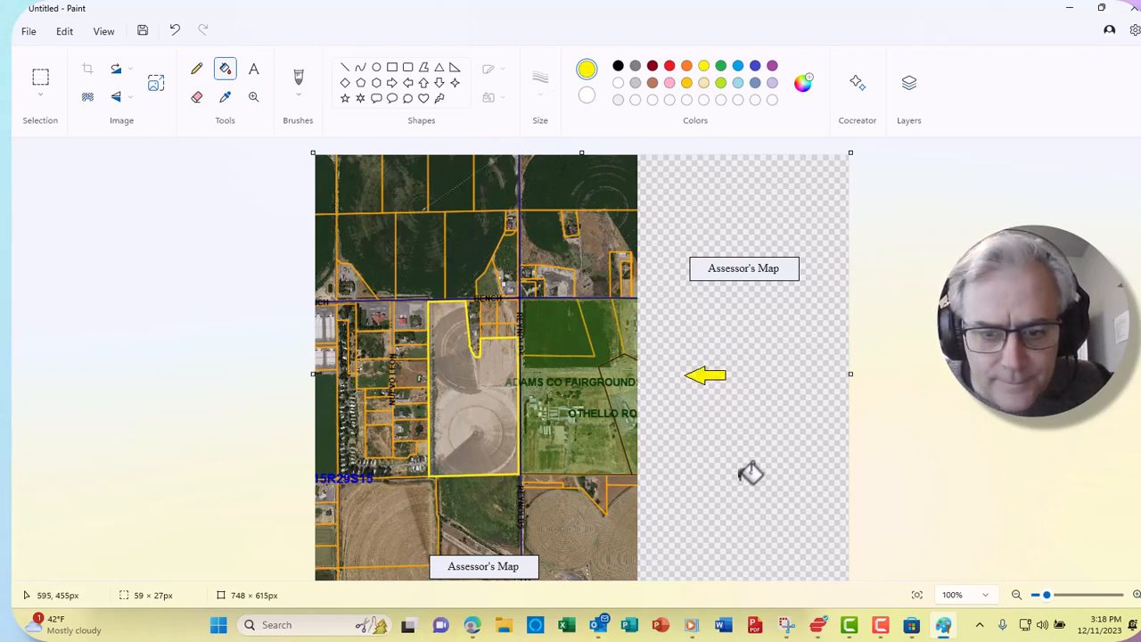
Step: Add bold black "Subject" text in 10 pt Times New Roman and move it onto the yellow arrow
click(252, 69)
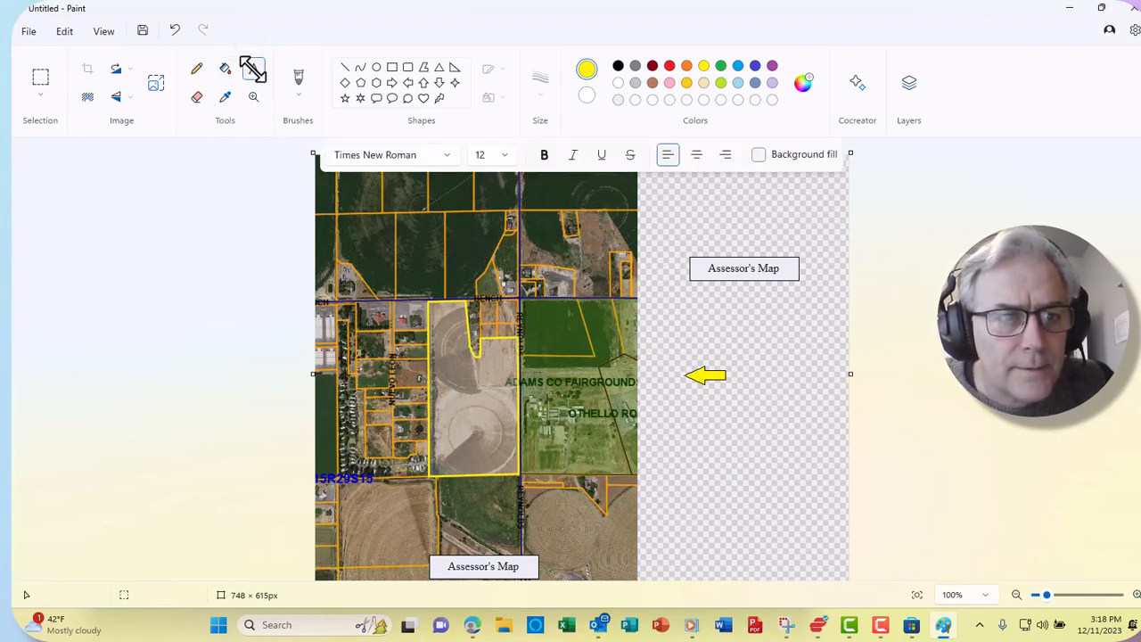
click(504, 153)
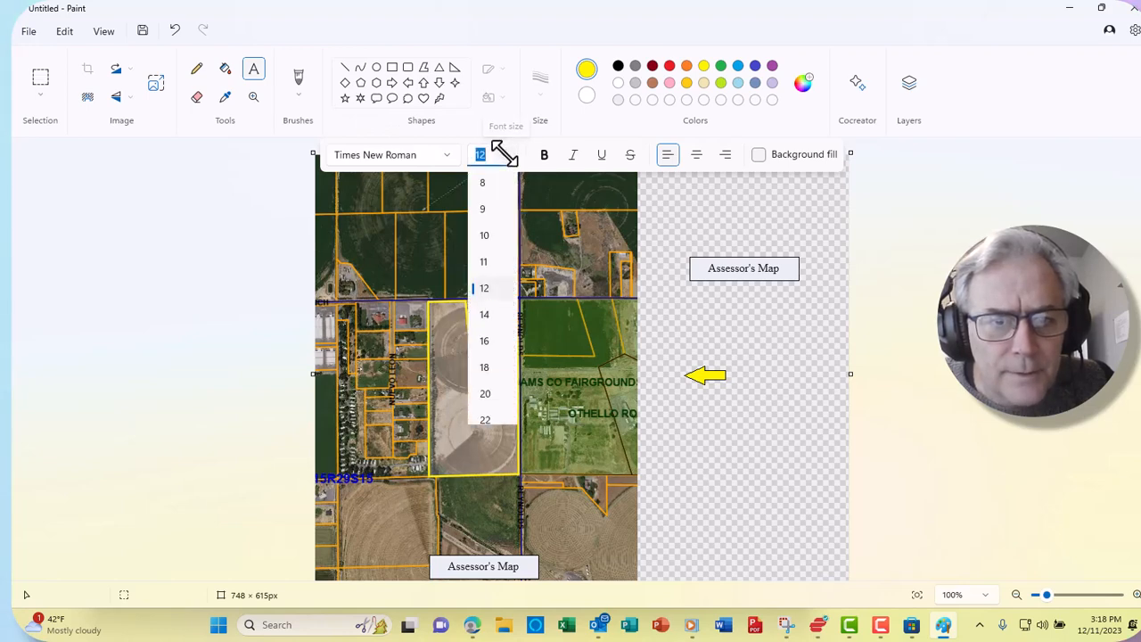
click(486, 237)
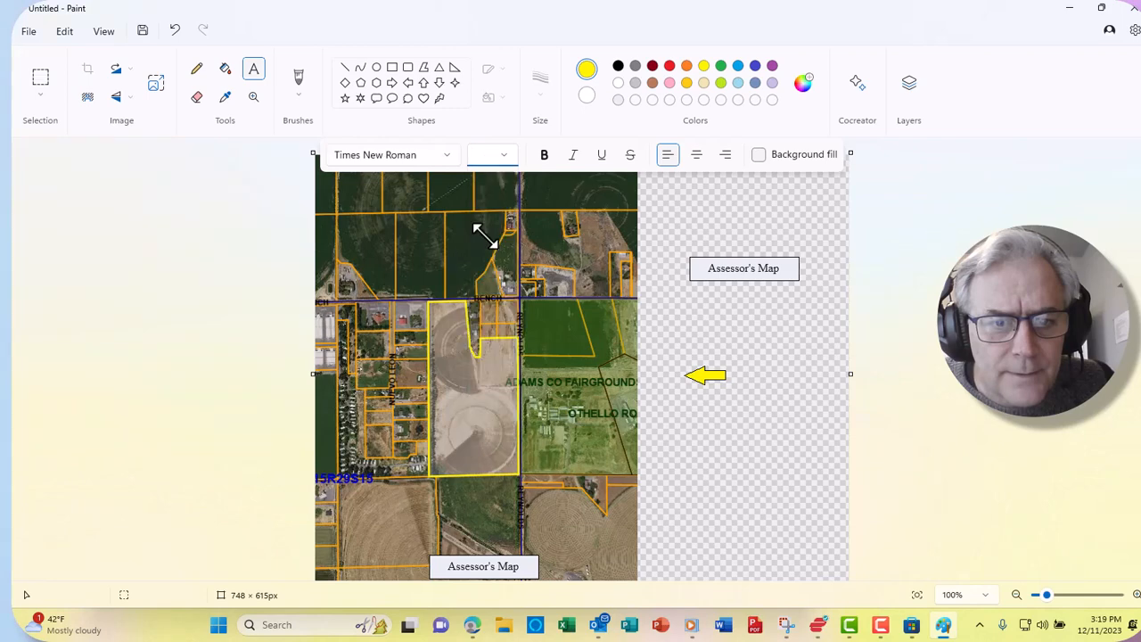
click(545, 155)
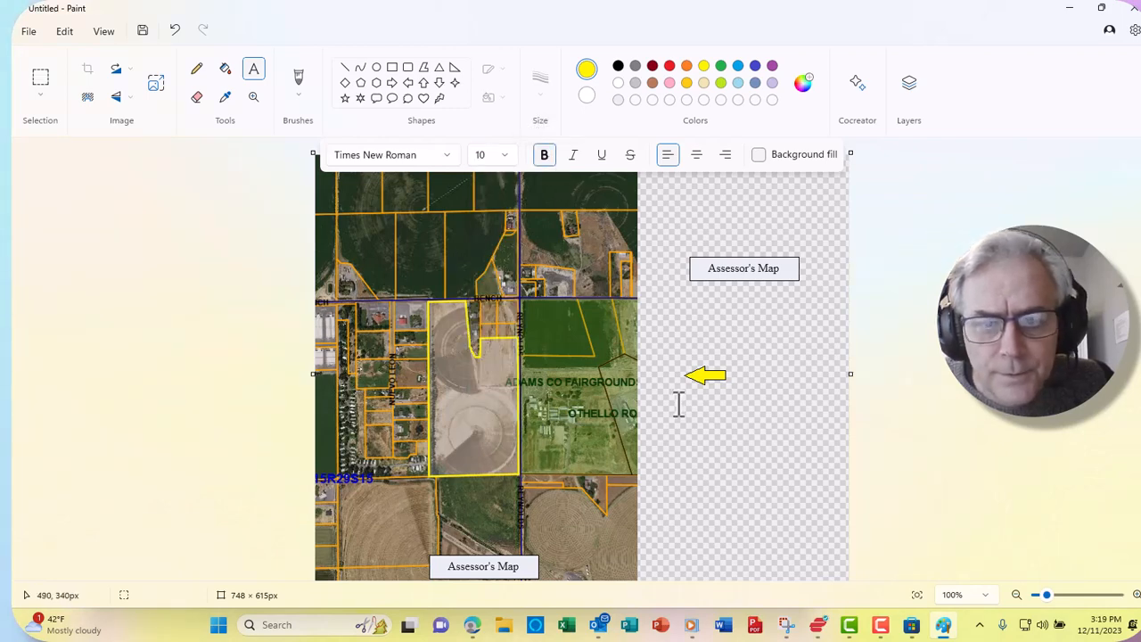
drag(689, 410, 763, 431)
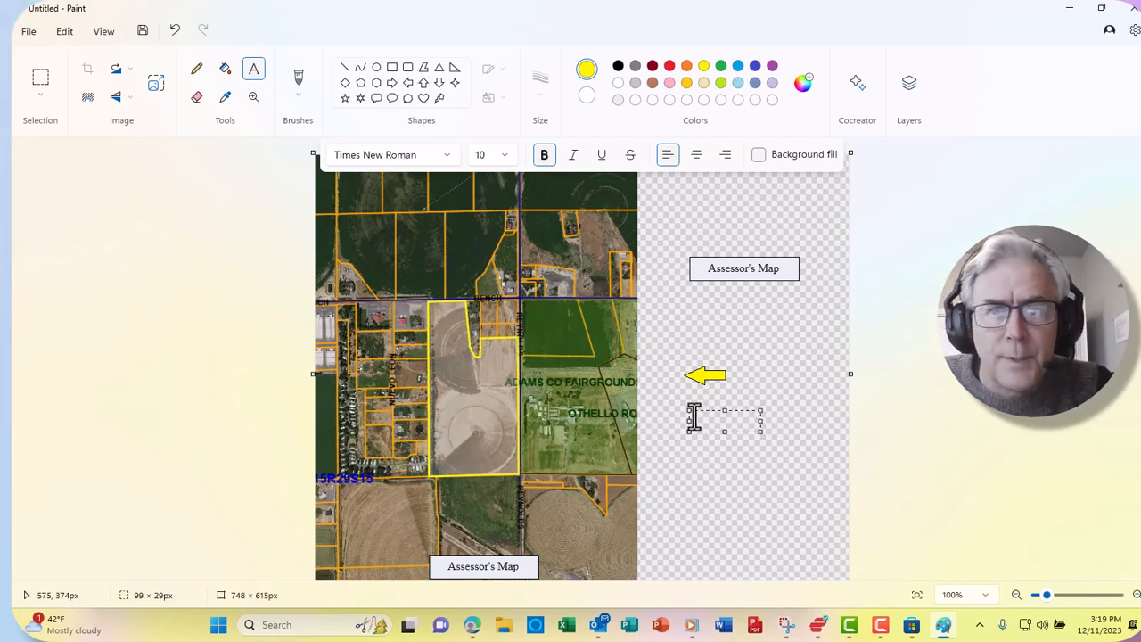
click(618, 66)
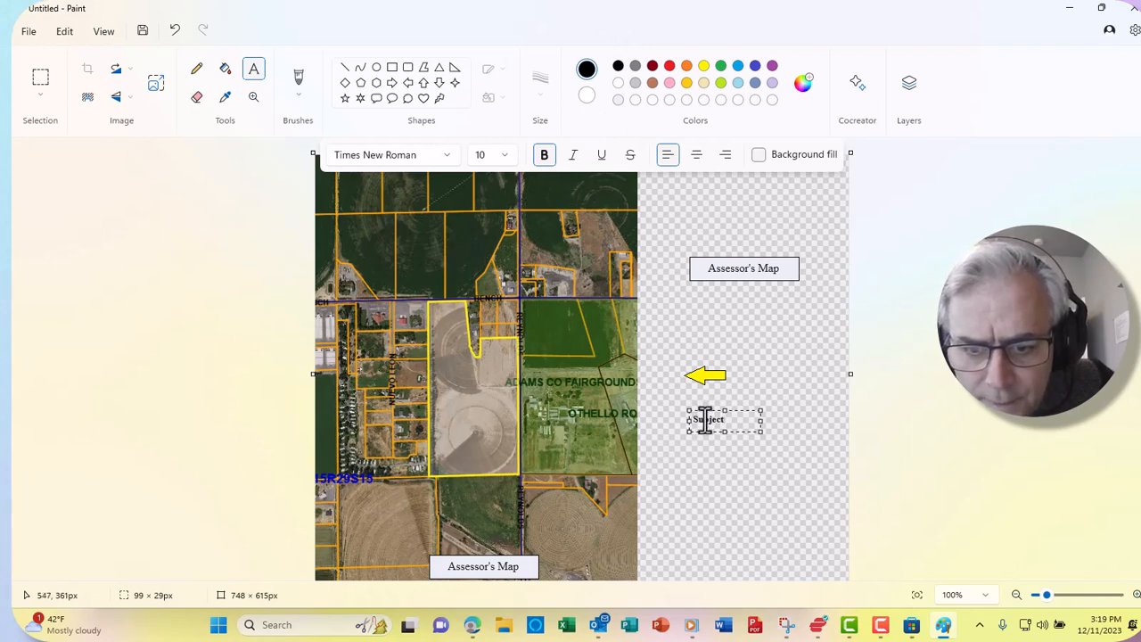
drag(707, 412, 706, 366)
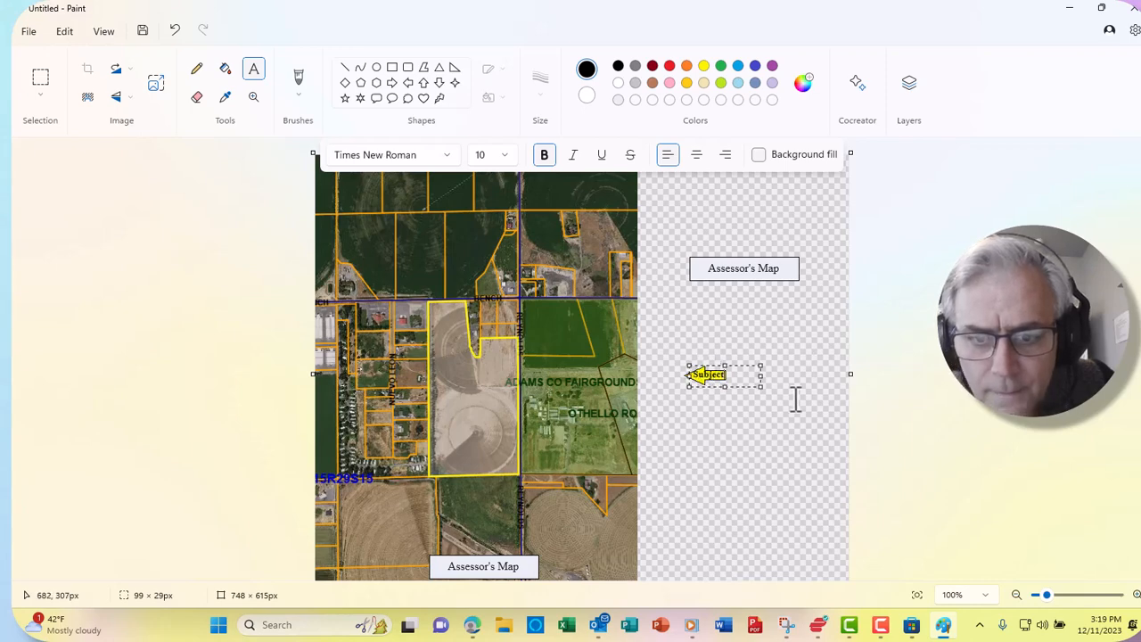
click(755, 422)
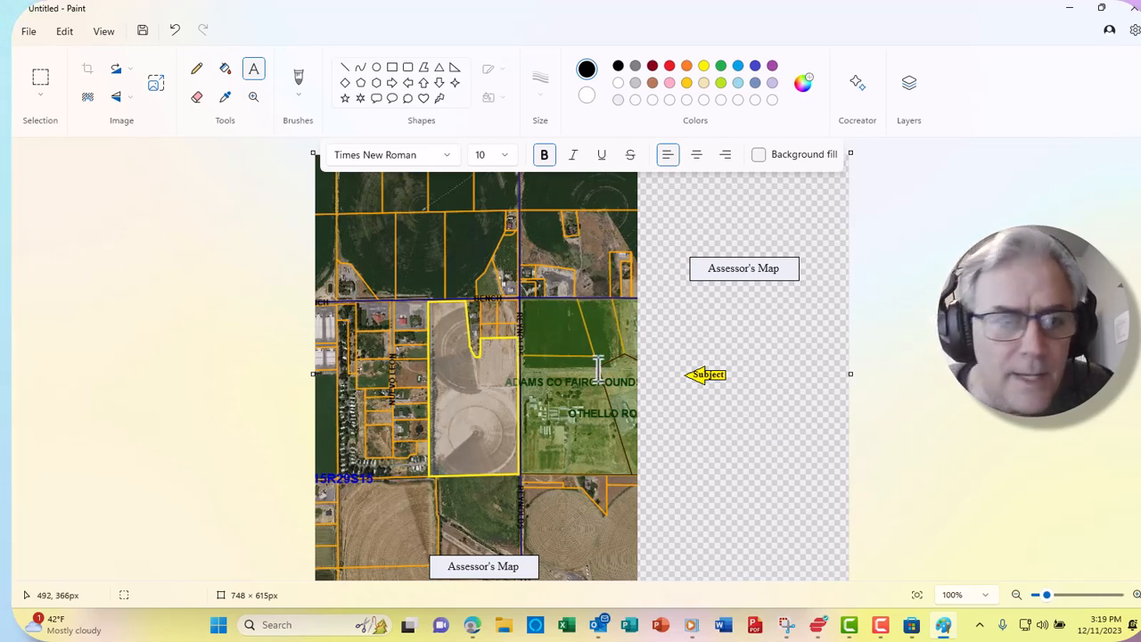
Step: Copy the yellow "Subject" arrow and place the copy on the map pointing at the east boundary of the yellow-outlined parcel
click(40, 80)
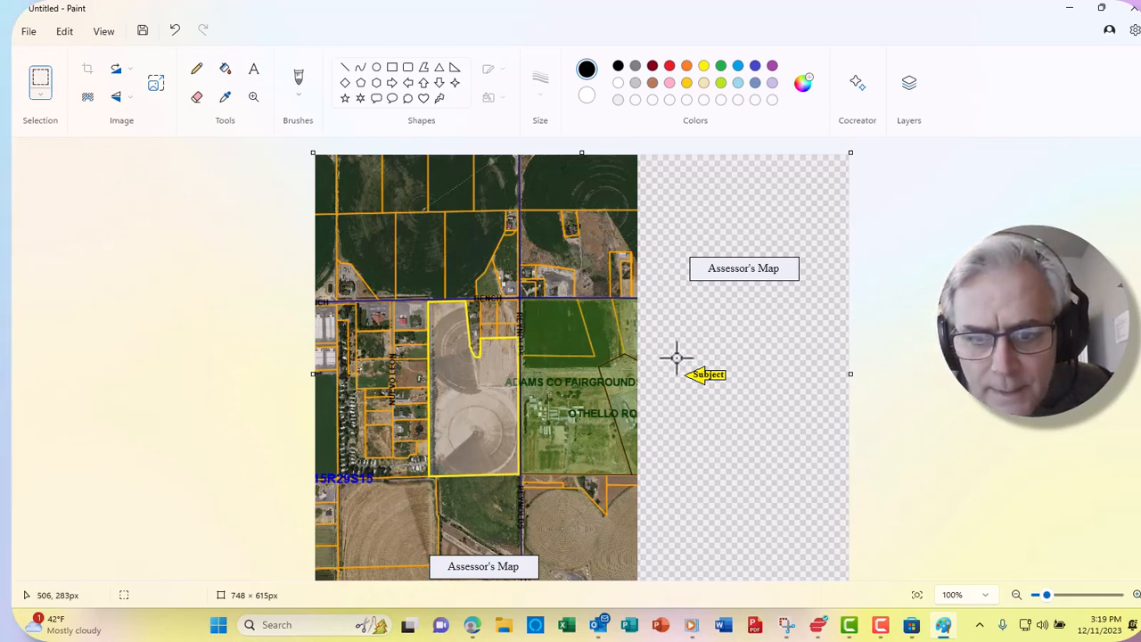
drag(675, 358, 733, 392)
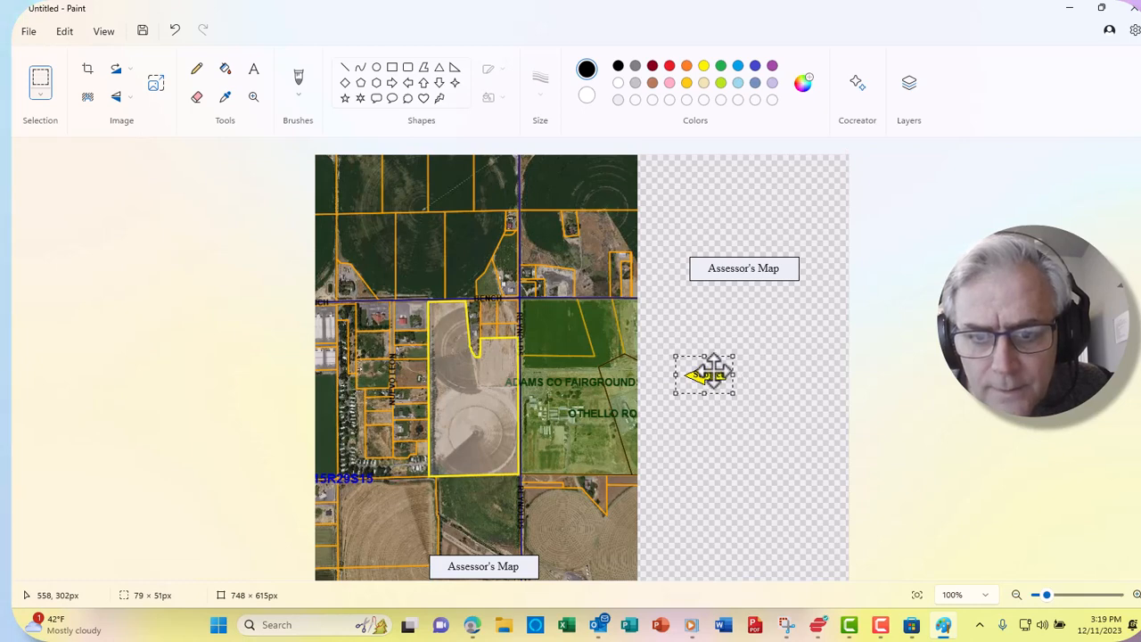
right_click(712, 371)
click(760, 143)
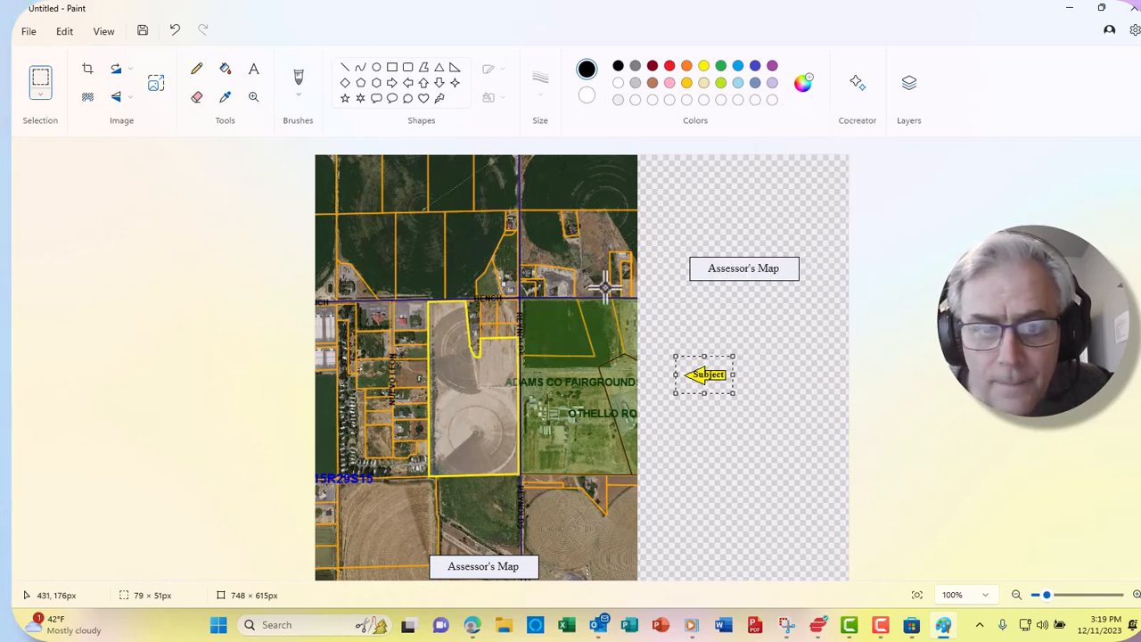
right_click(403, 242)
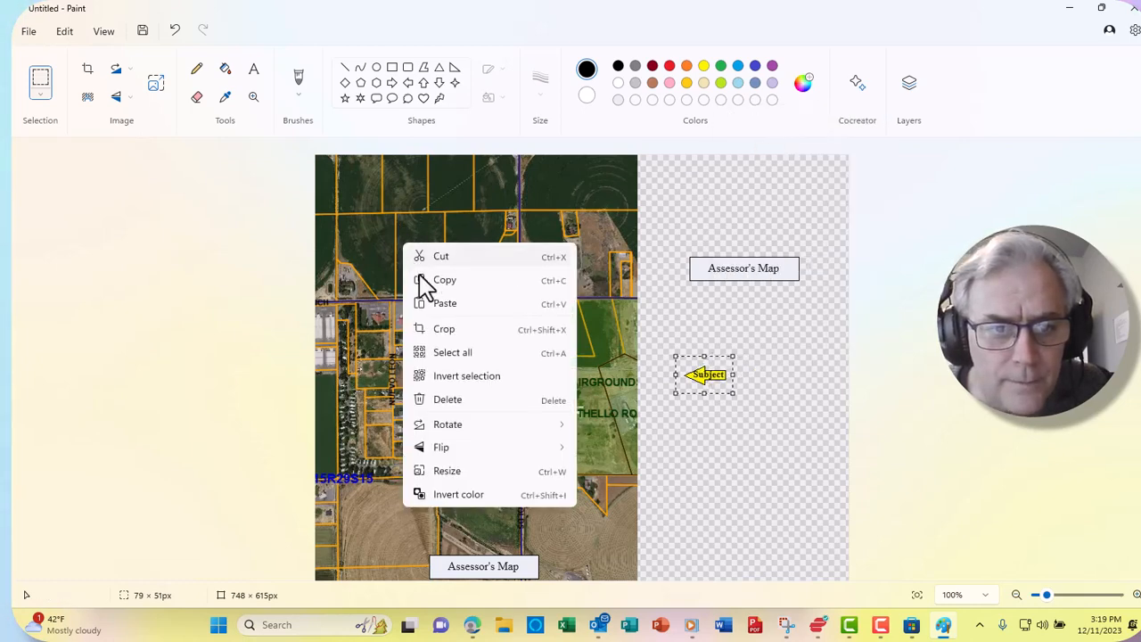
click(443, 308)
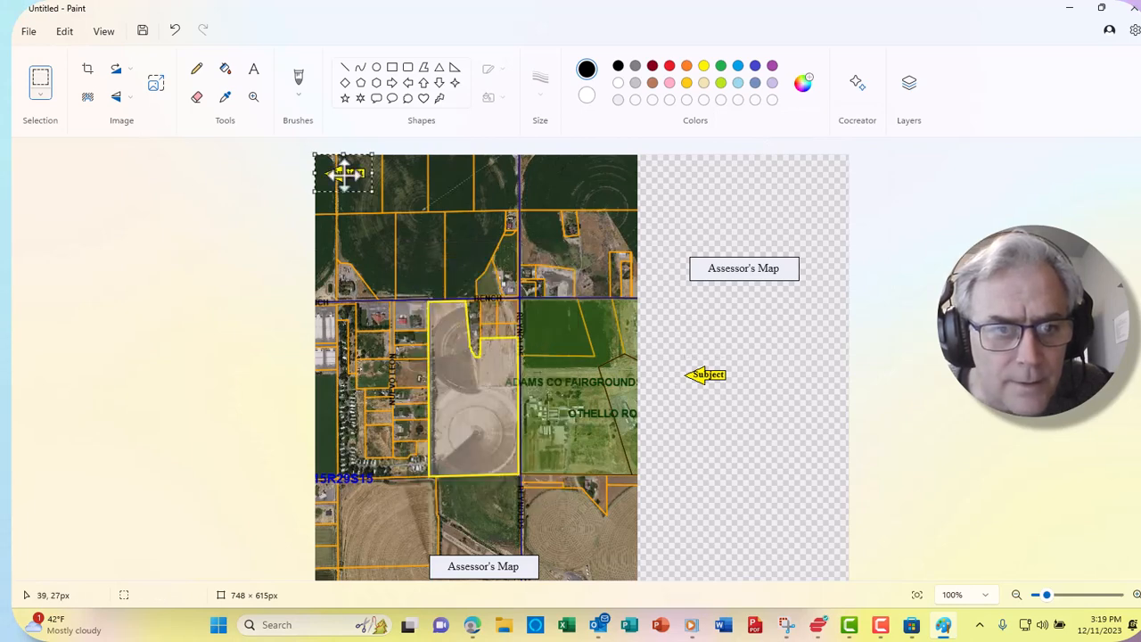
drag(342, 171, 540, 396)
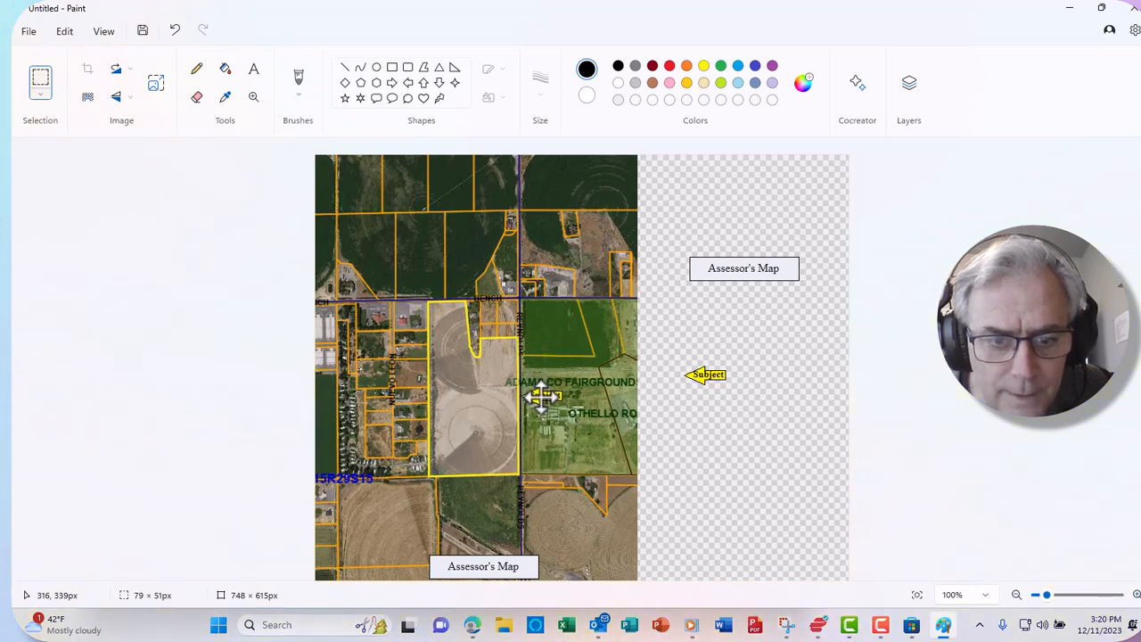
click(609, 433)
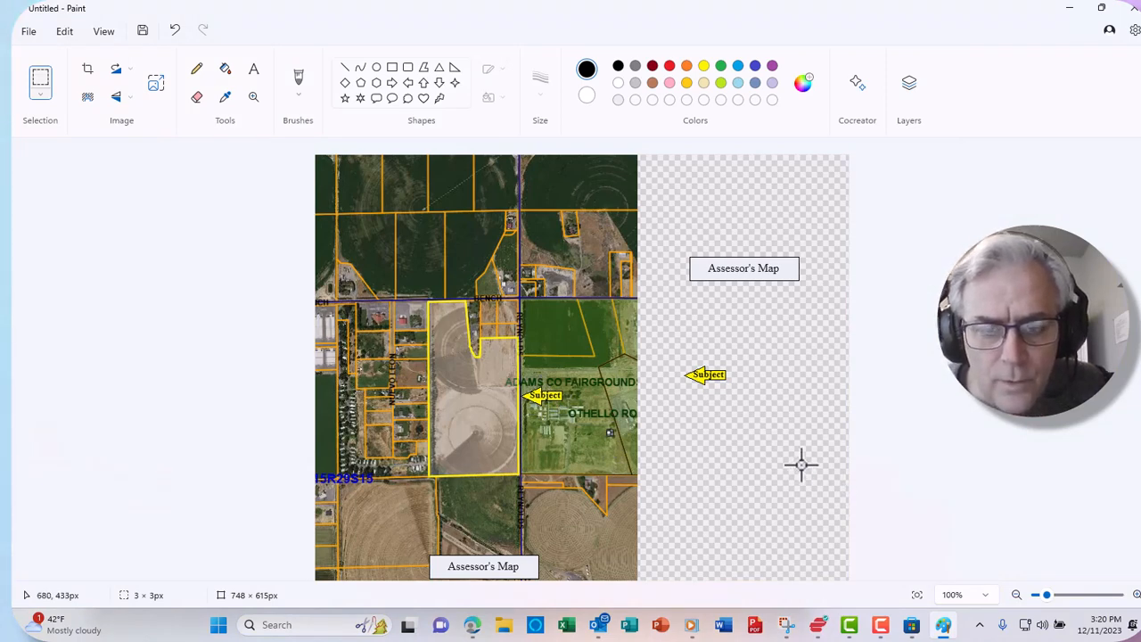
Step: Narrow the canvas to about 451 × 615 px so it ends at the map's right edge, cutting off the blank work area
click(711, 446)
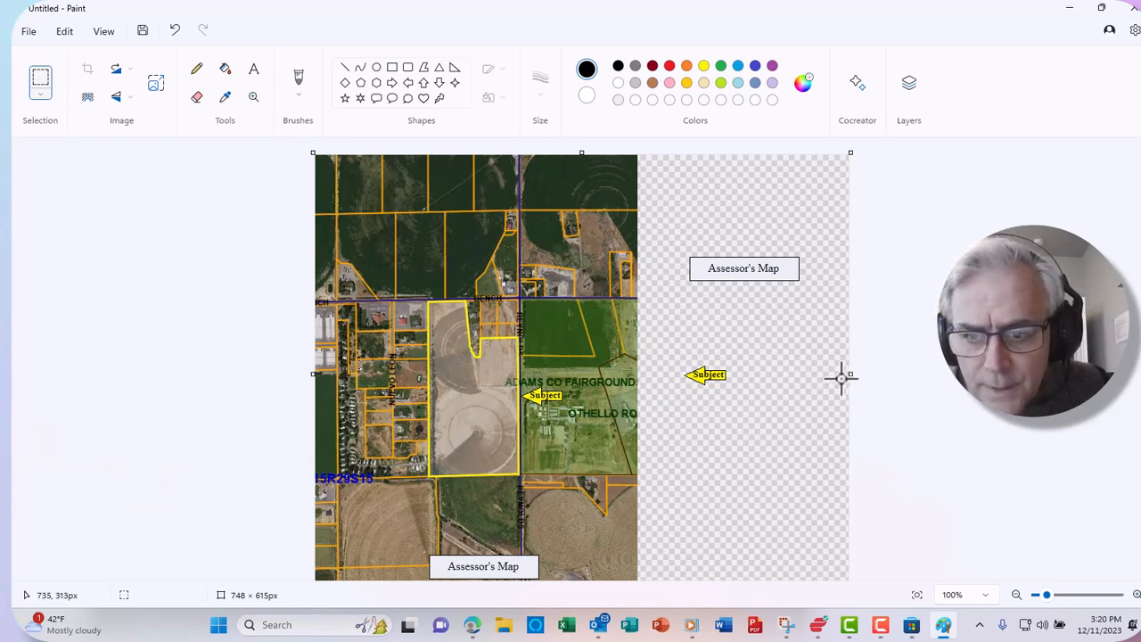
drag(847, 375, 636, 382)
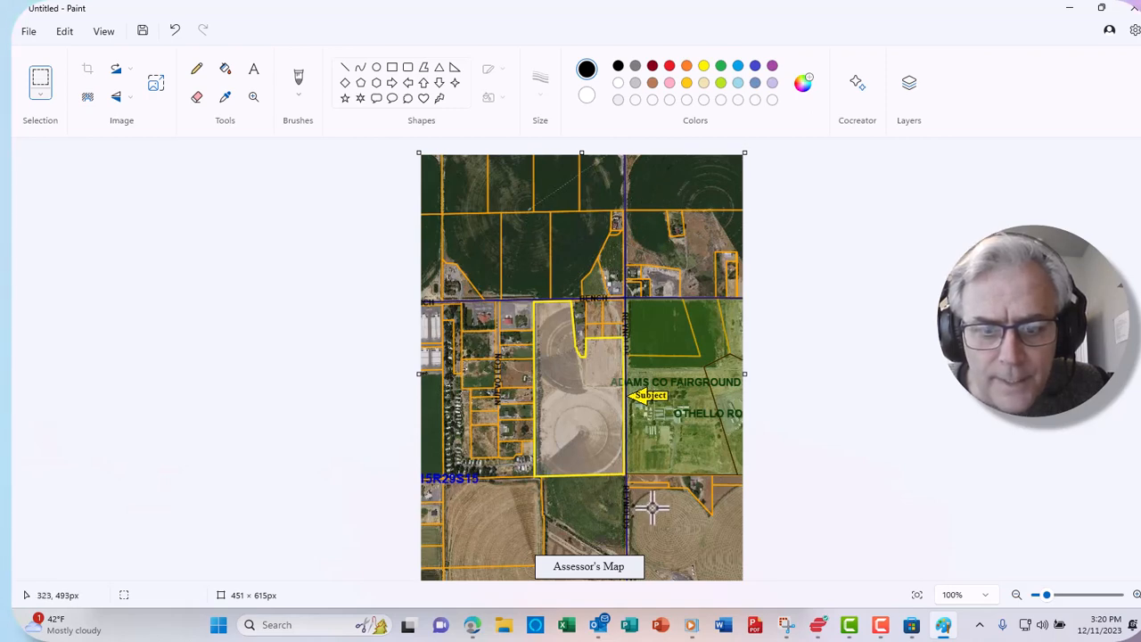
Step: Print one color copy of the annotated map in portrait orientation on the HP OfficeJet Pro 8710
click(28, 36)
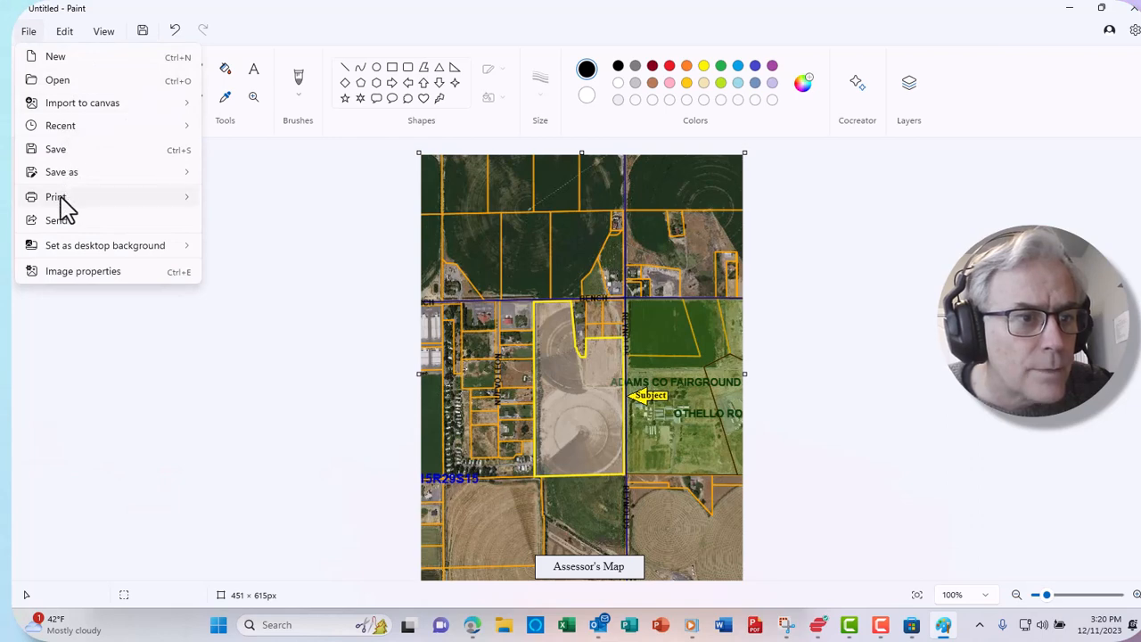
mouse_move(60, 200)
click(225, 199)
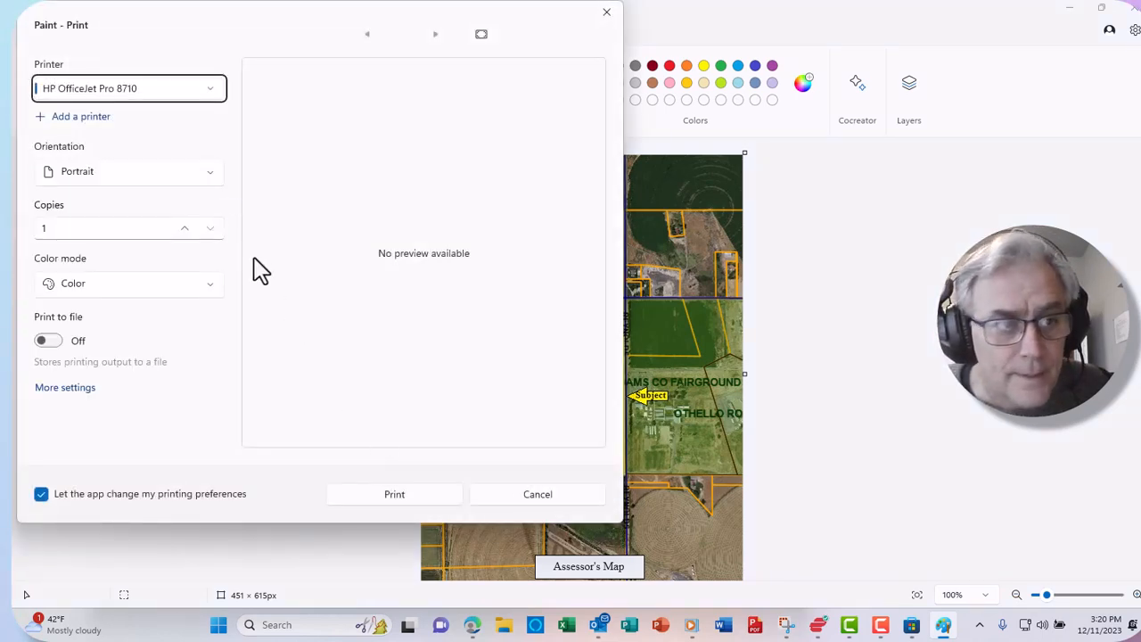
click(398, 496)
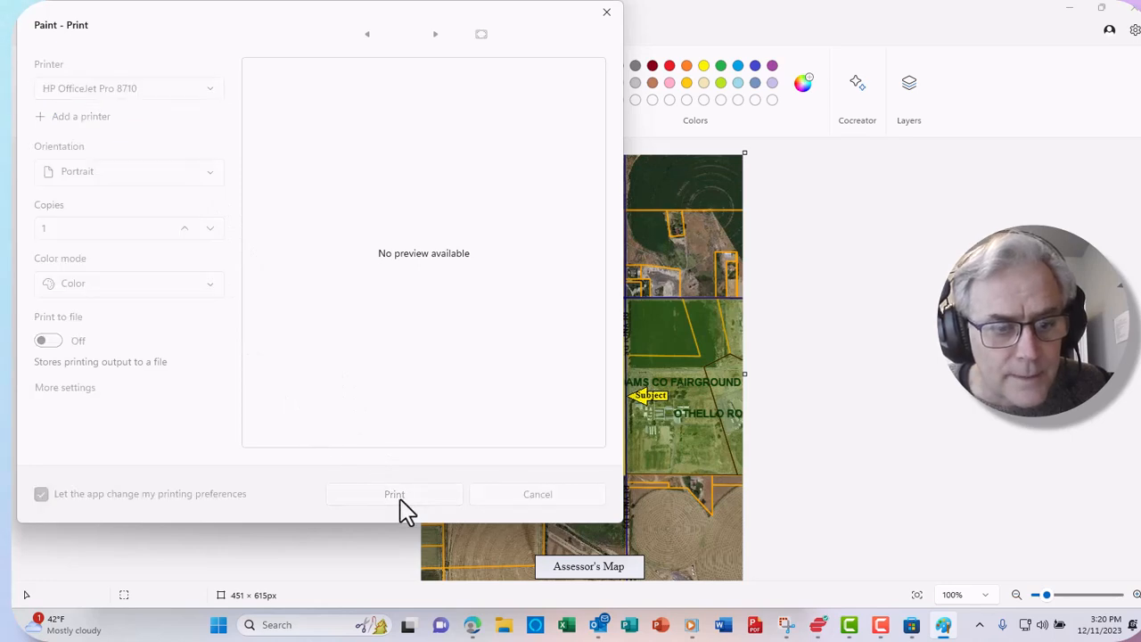